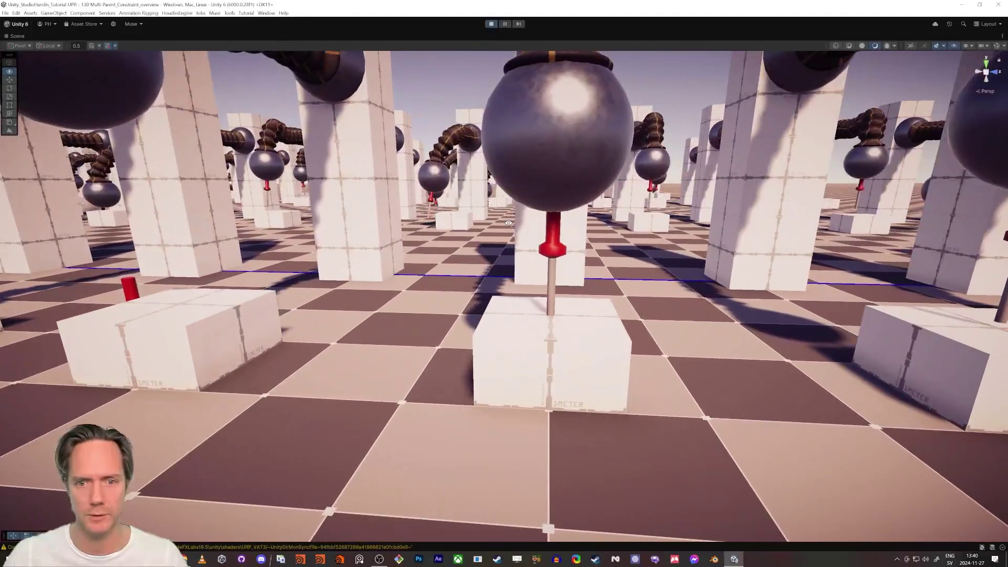
Exit play mode in the overview scene and restore the full editor layout from the maximized scene view.
right_drag(573, 248, 571, 226)
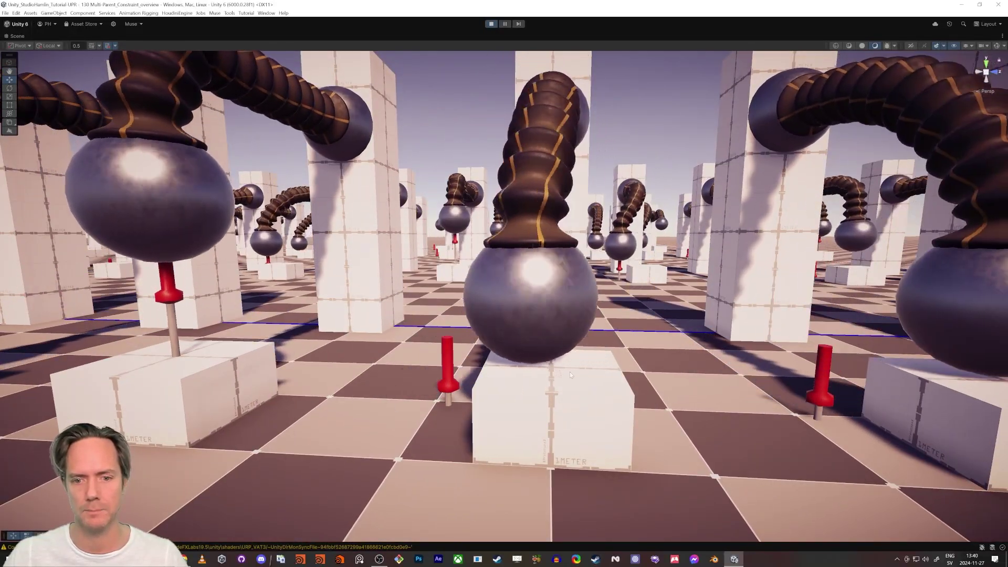
right_drag(553, 354, 545, 314)
key(s)
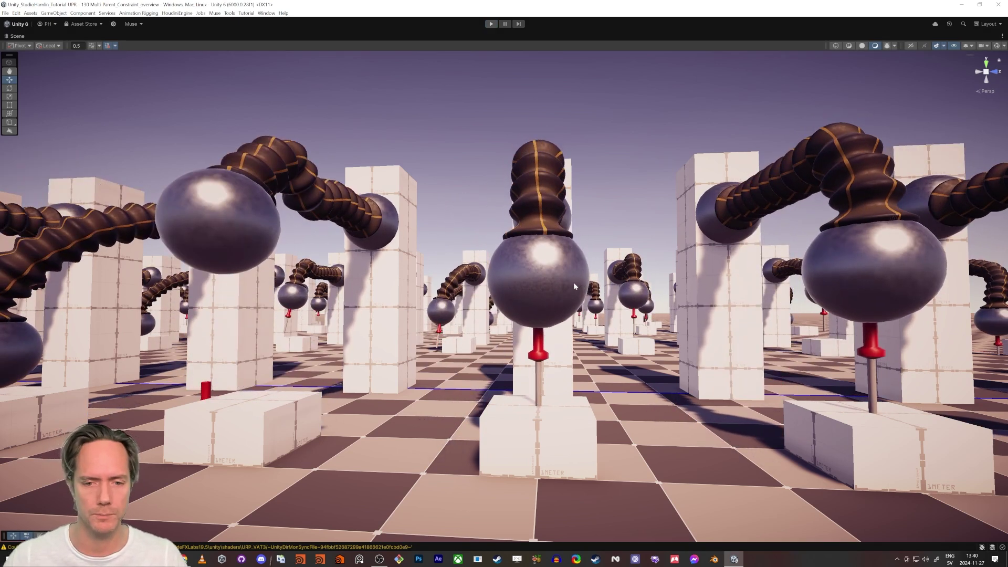
key(ctrl+p)
right_drag(460, 254, 454, 297)
key(e)
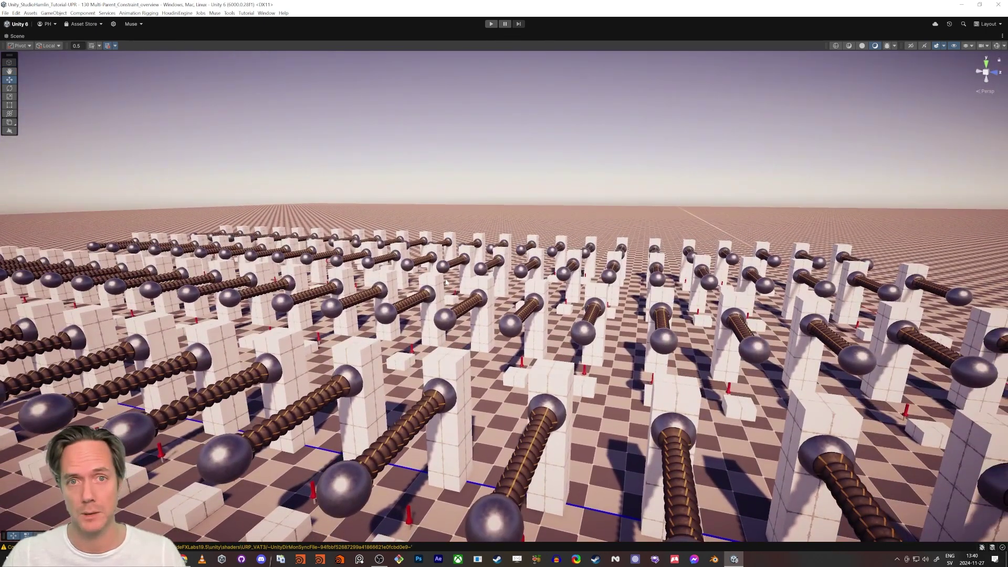
scroll(510, 327, down, 2)
key(shift+space)
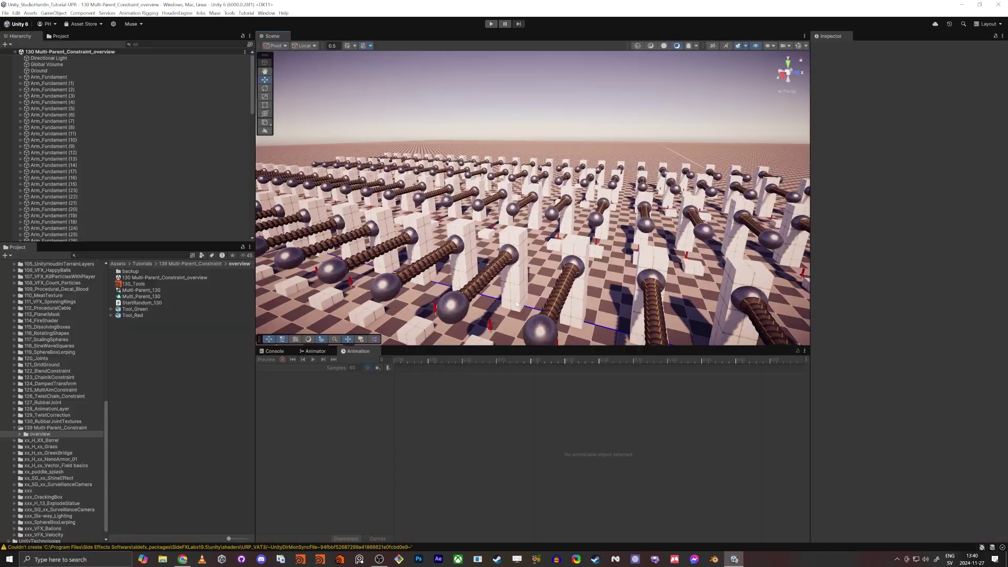
Open the 130 Multi-Parent_Constraint scene from the 139 Multi-Parent_Constraint folder and make the scene view taller.
click(55, 427)
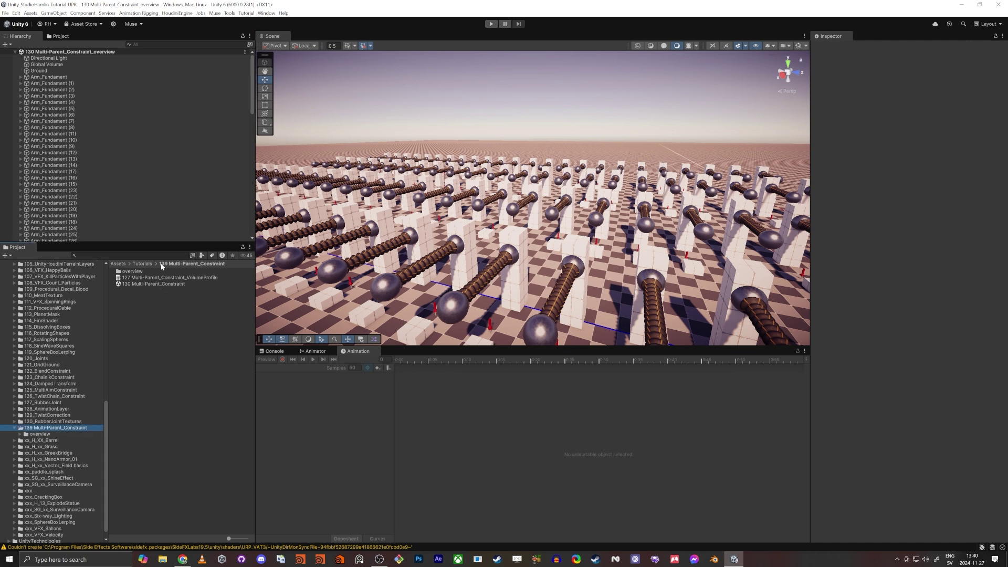
double_click(132, 282)
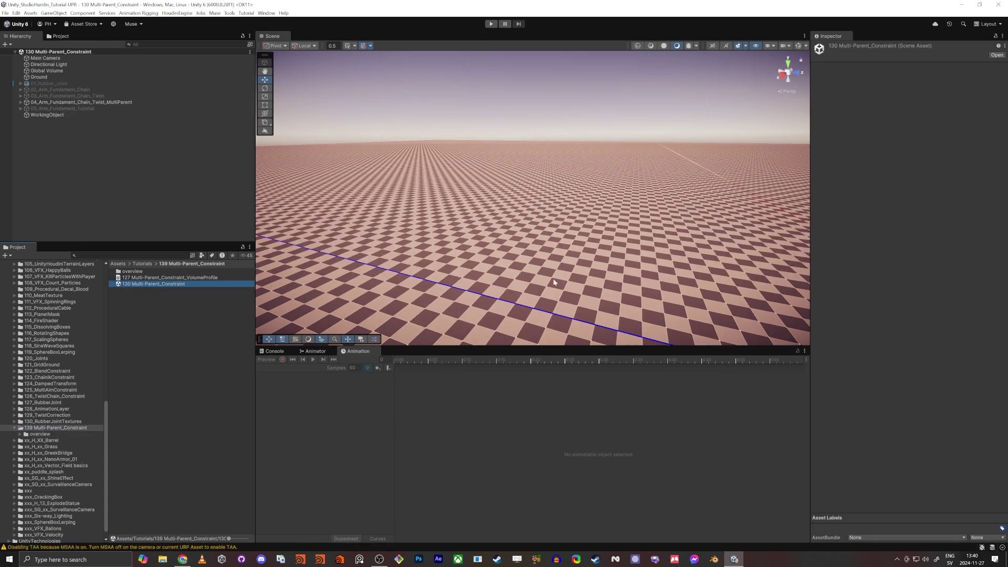
drag(530, 348, 530, 444)
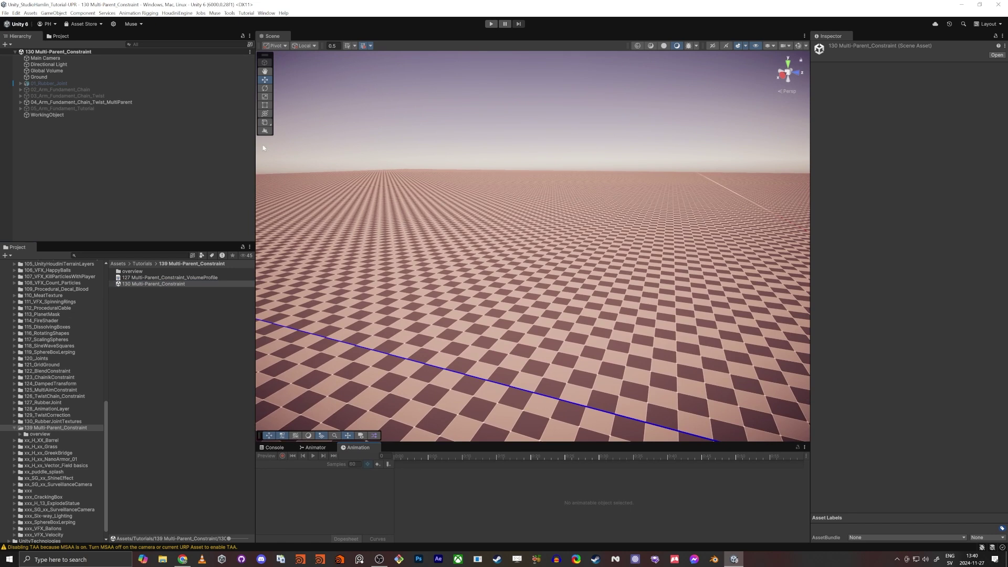
Activate the 01_Rubber_Joint object and frame it from the side in the scene.
click(52, 83)
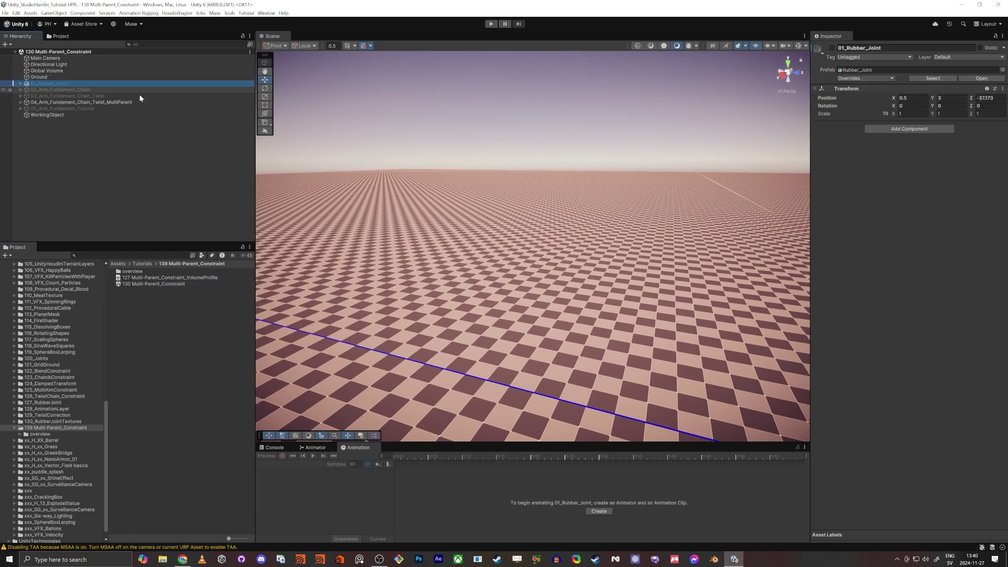
click(832, 47)
key(f)
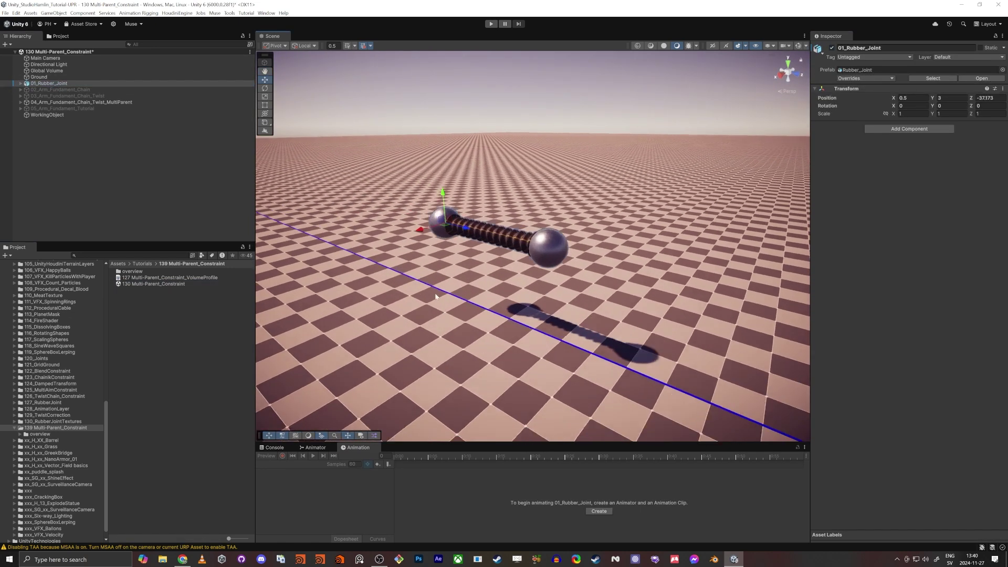
alt+drag(436, 297, 502, 286)
right_drag(508, 309, 465, 299)
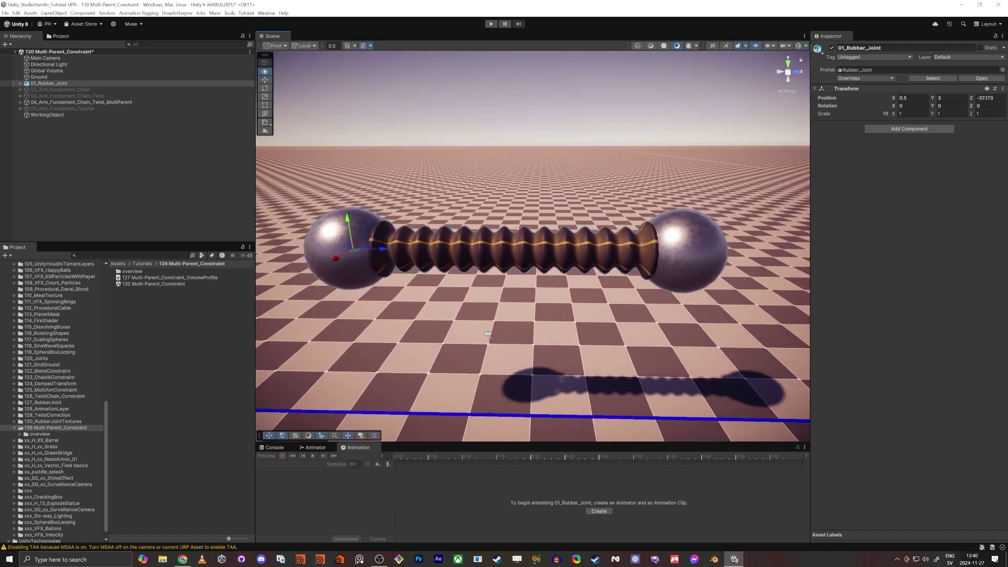
scroll(462, 298, down, 1)
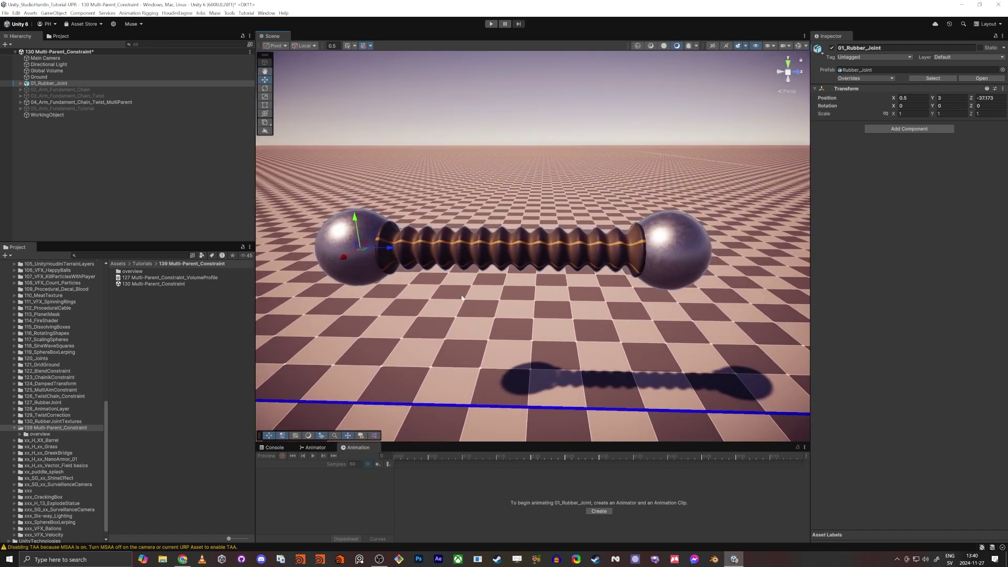
Try rotating bone_00 through bone_06 of the rubber joint together around X, and undo the rotation.
alt+click(21, 83)
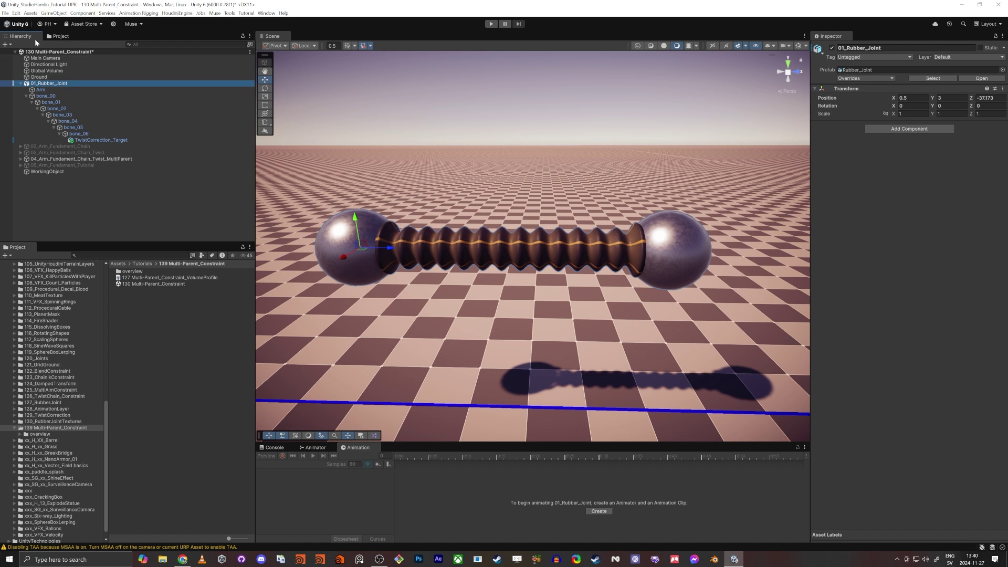
click(46, 96)
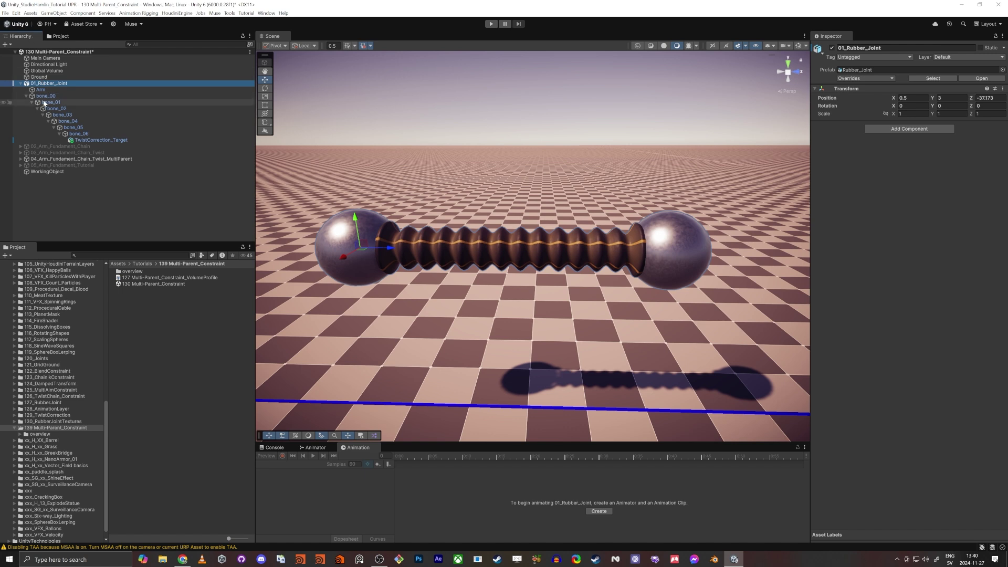
shift+click(79, 134)
click(971, 87)
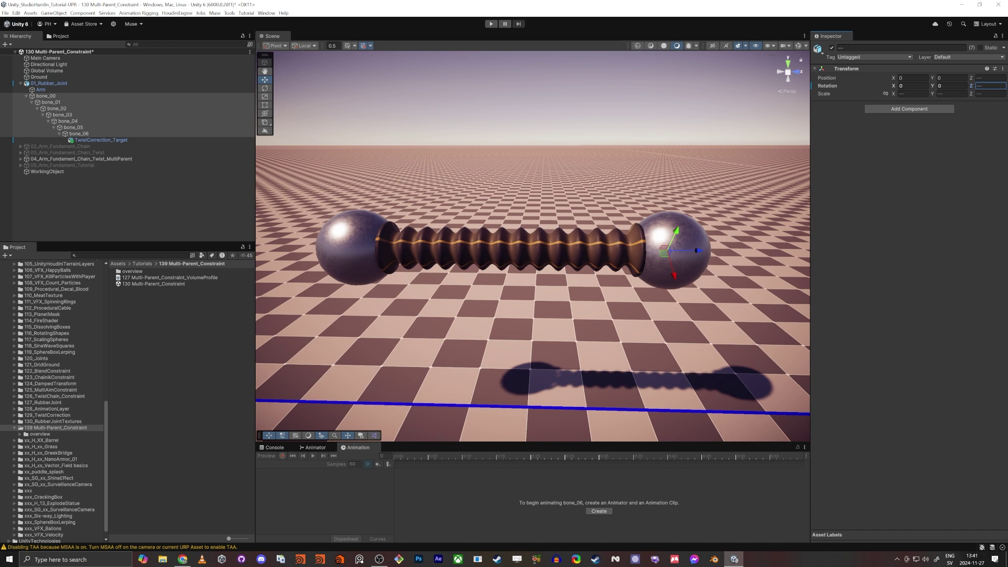
drag(894, 87, 898, 108)
key(ctrl+z)
click(21, 83)
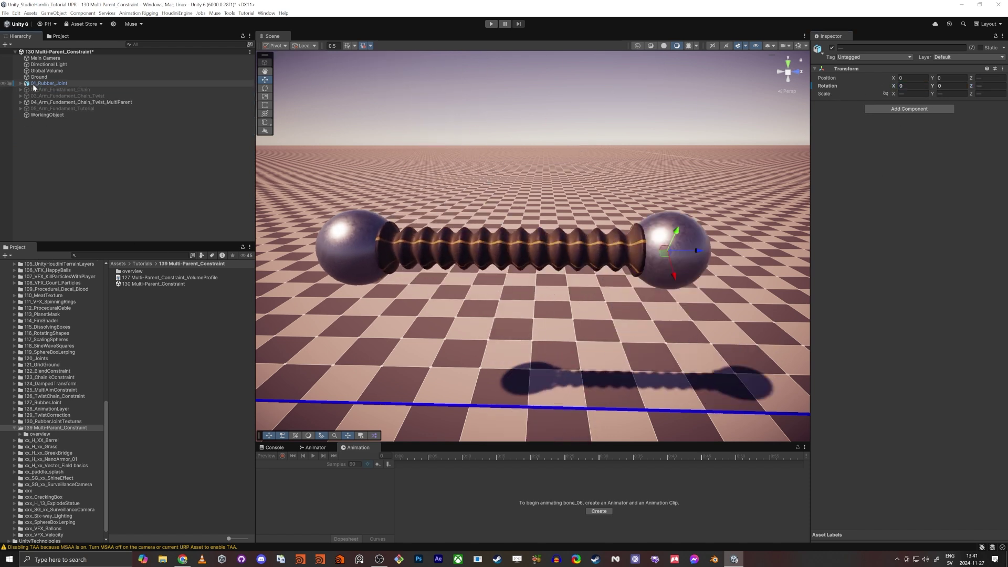
Activate the 02_Arm_Fundament_Chain object and bring its arm and pillar into view.
click(47, 90)
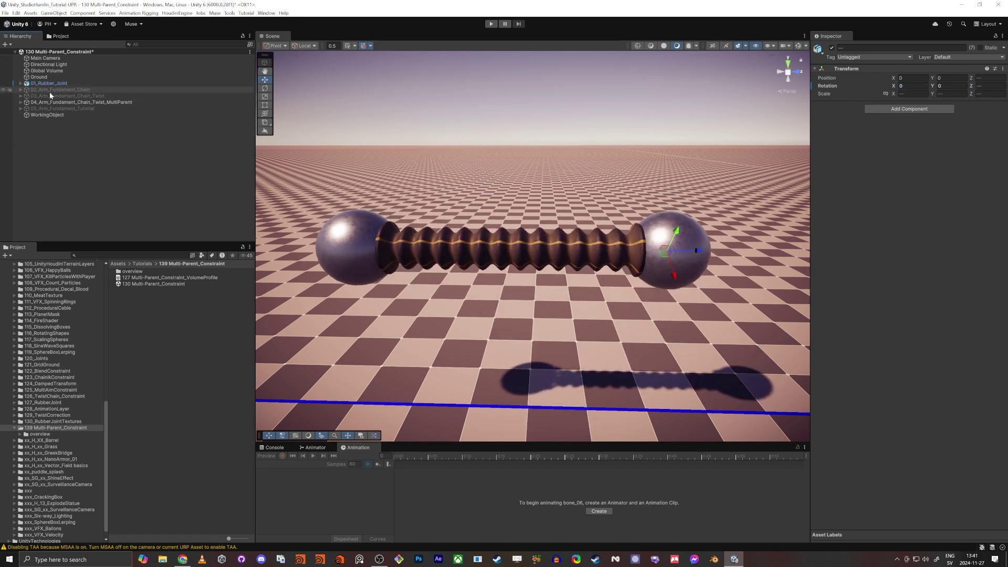
click(829, 49)
right_drag(582, 178, 473, 216)
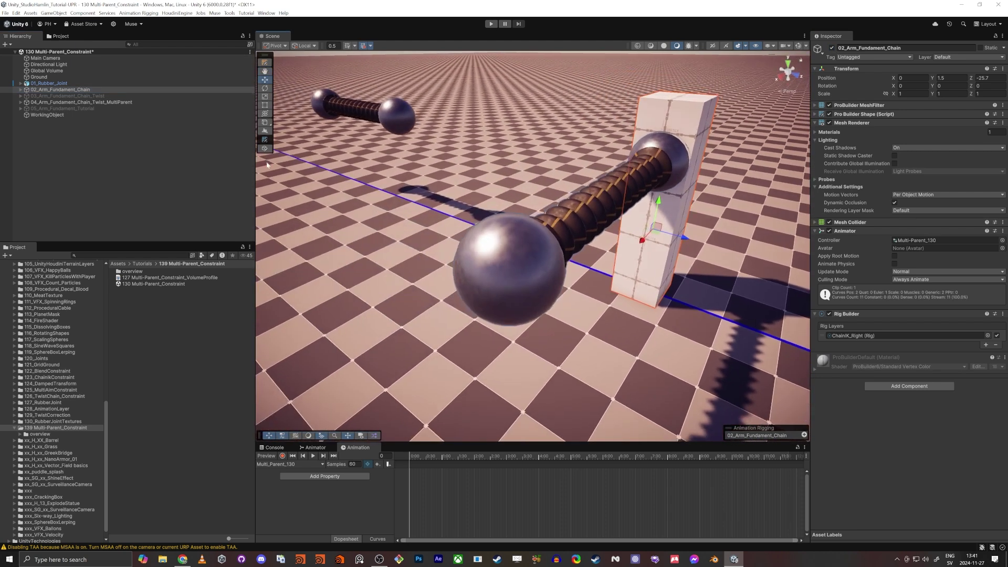
Inspect the Chain IK Constraint on ChainIK_Right under Rig_ChainConstraint and the bone hierarchy of the chain arm's Rubber_Joint.
click(21, 90)
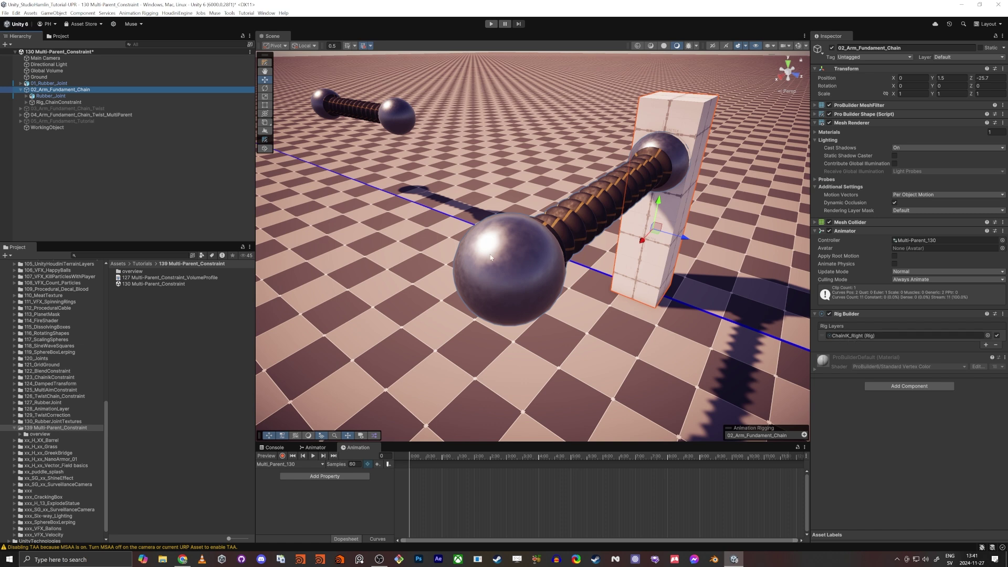
click(66, 103)
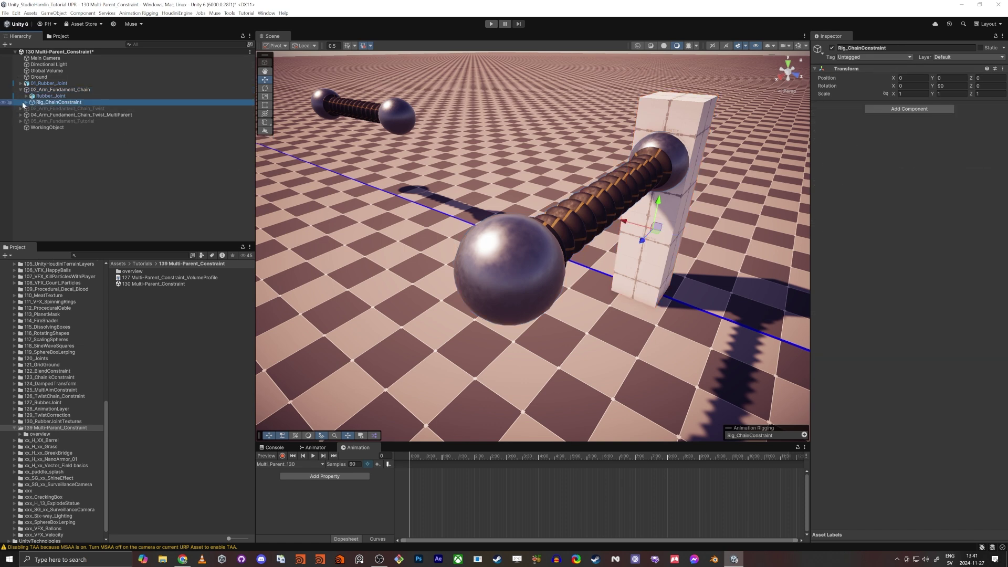
click(52, 109)
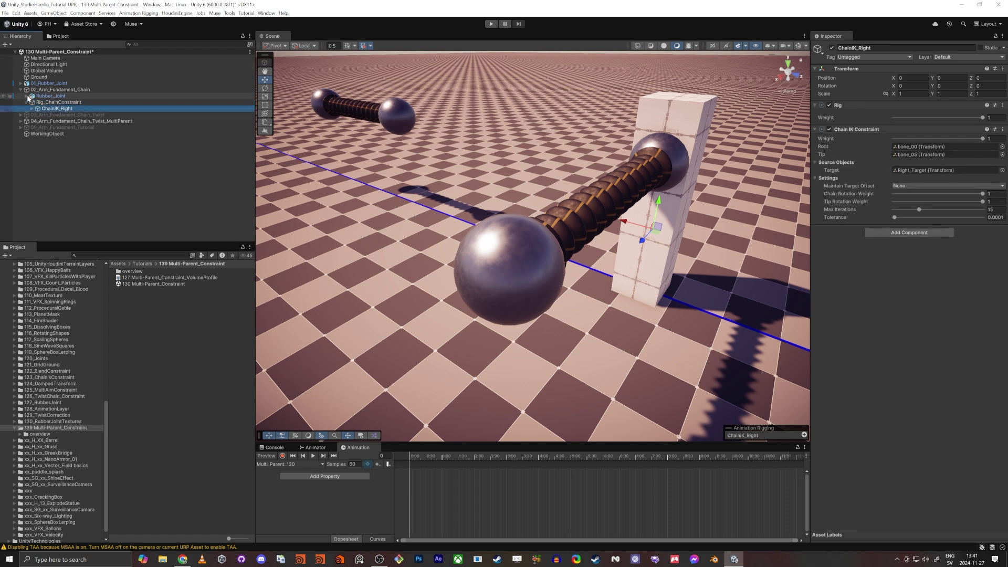
click(26, 96)
alt+click(32, 108)
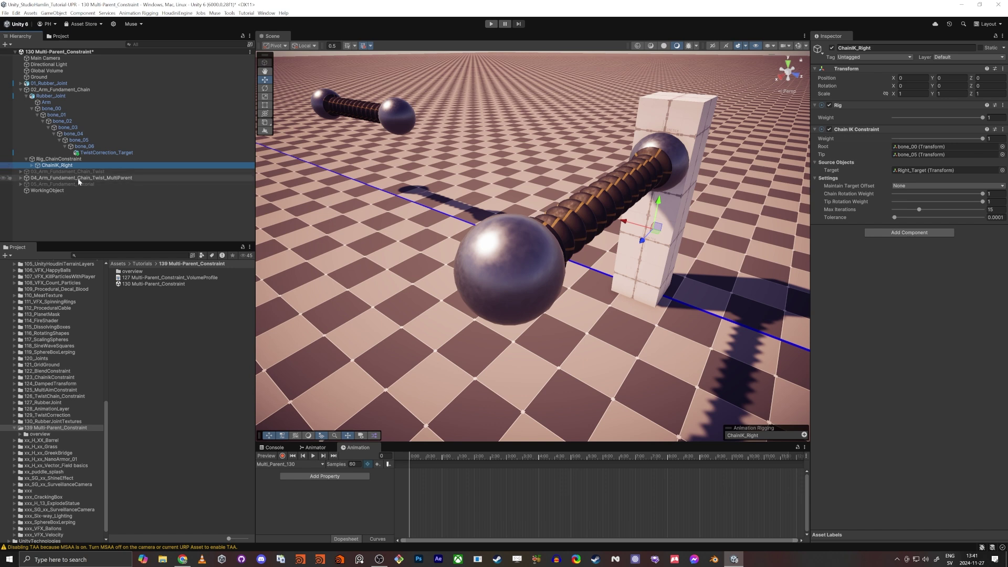
Preview the chain arm's Multi_Parent_130 animation by scrubbing its timeline to frame 18.
alt+drag(331, 194, 546, 322)
click(419, 455)
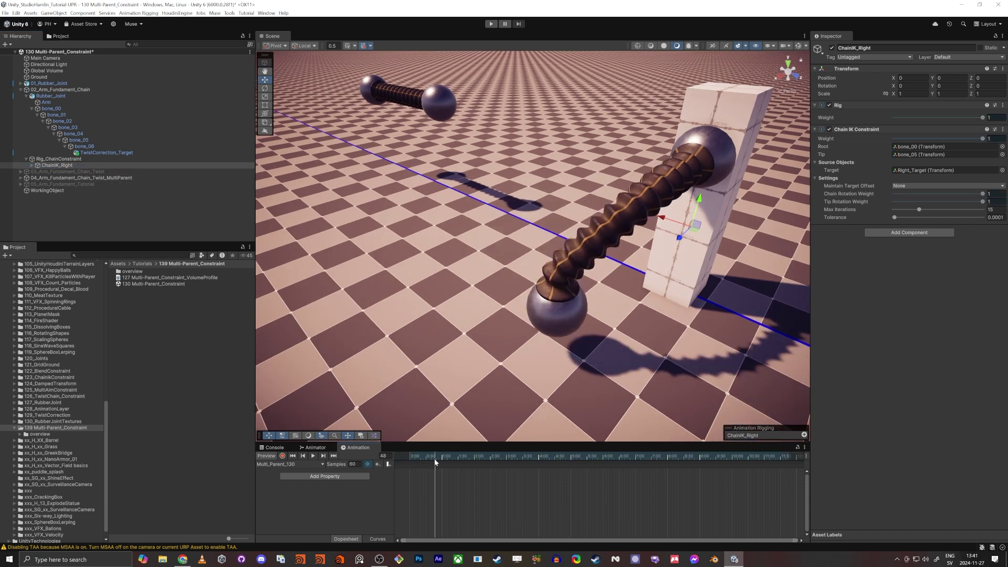
right_drag(562, 302, 543, 263)
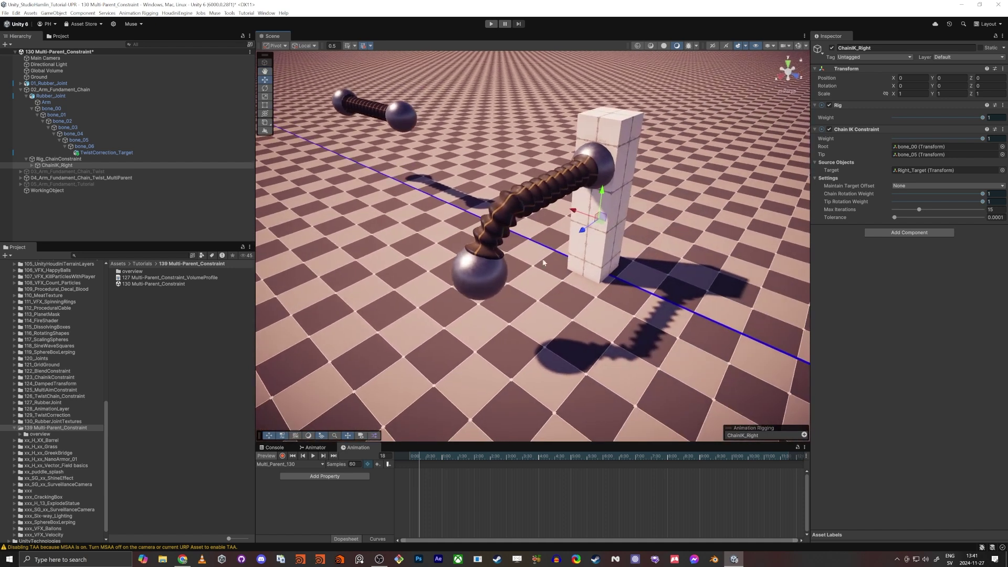
Test the chain arm's Right_Target by moving it to about X 1.244, Y 1.311, Z 3.298 and rotating it to about -45° around Z.
click(32, 166)
click(483, 229)
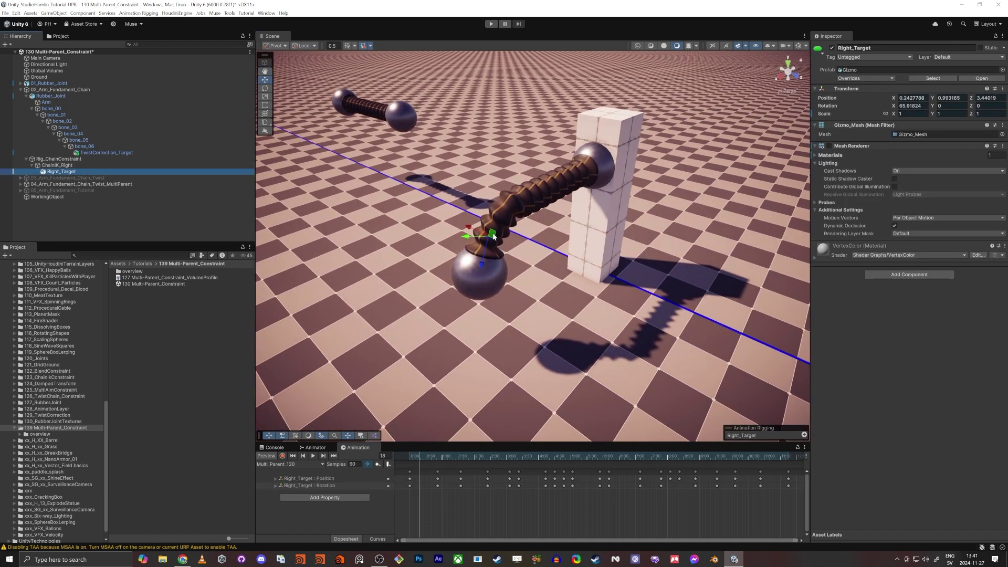
drag(494, 237, 503, 274)
key(ctrl+z)
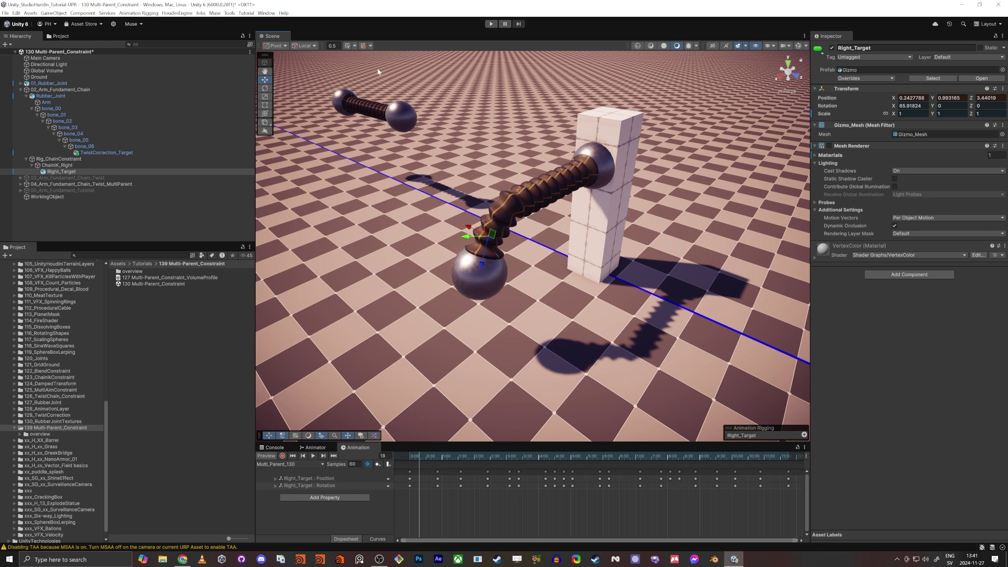
drag(493, 237, 430, 213)
key(e)
right_drag(429, 213, 603, 160)
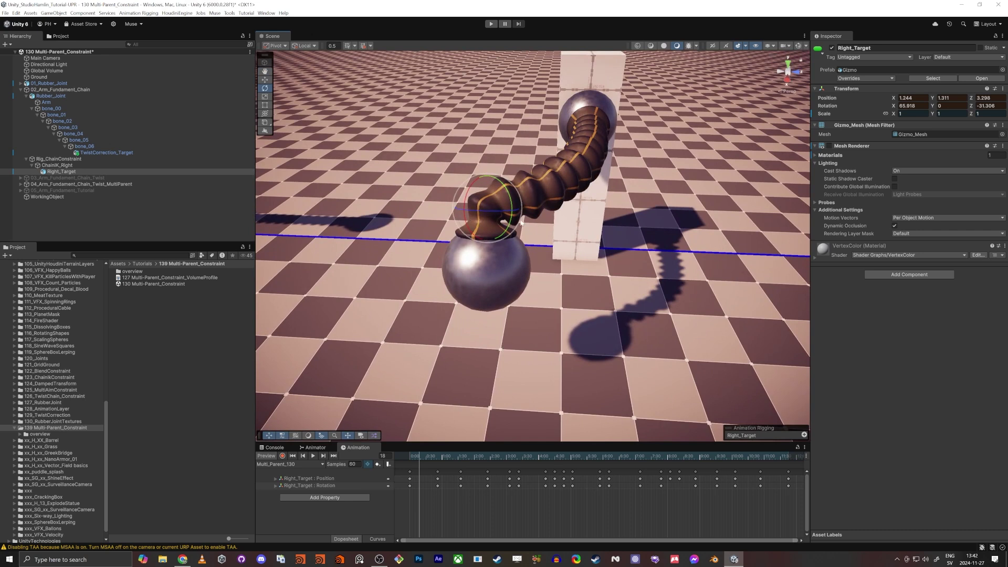
mouse_move(500, 212)
mouse_down()
mouse_move(475, 212)
mouse_move(508, 219)
mouse_move(485, 214)
mouse_up()
right_drag(485, 214, 541, 173)
Collapse the chain arm's hierarchy, activate 03_Arm_Fundament_Chain_Twist, and bring its arm into view.
click(20, 90)
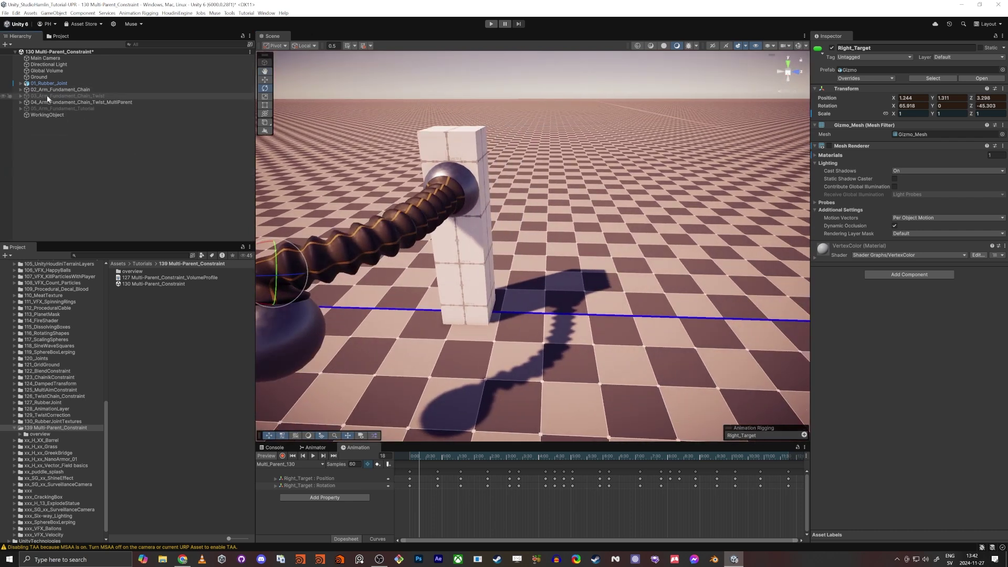
click(51, 96)
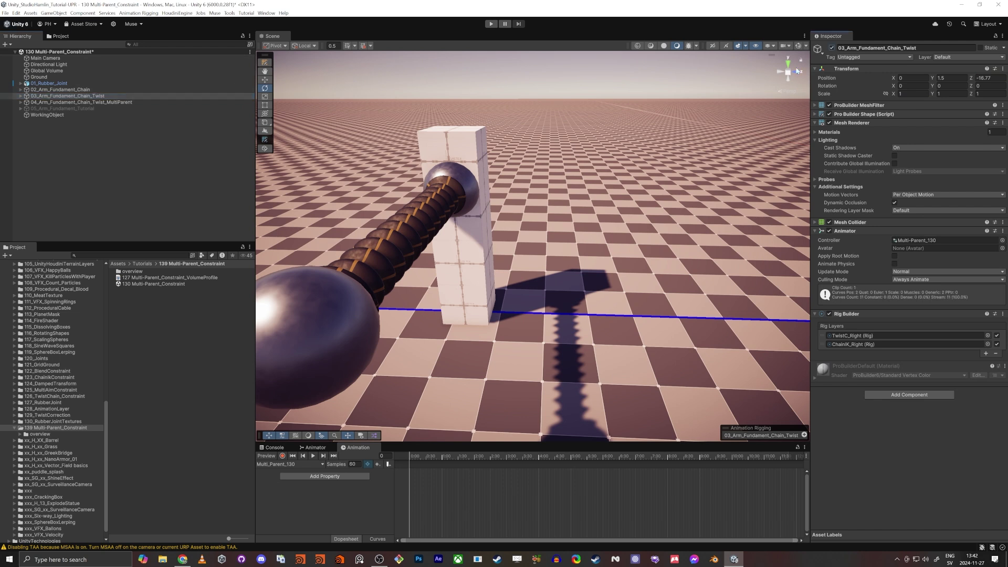
alt+drag(530, 189, 498, 228)
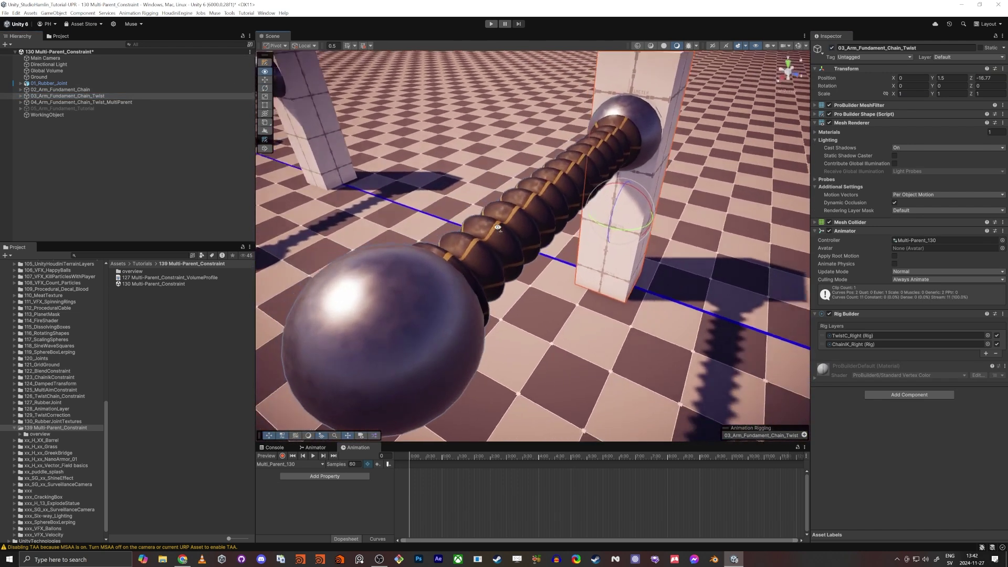
key(s)
right_drag(497, 227, 493, 229)
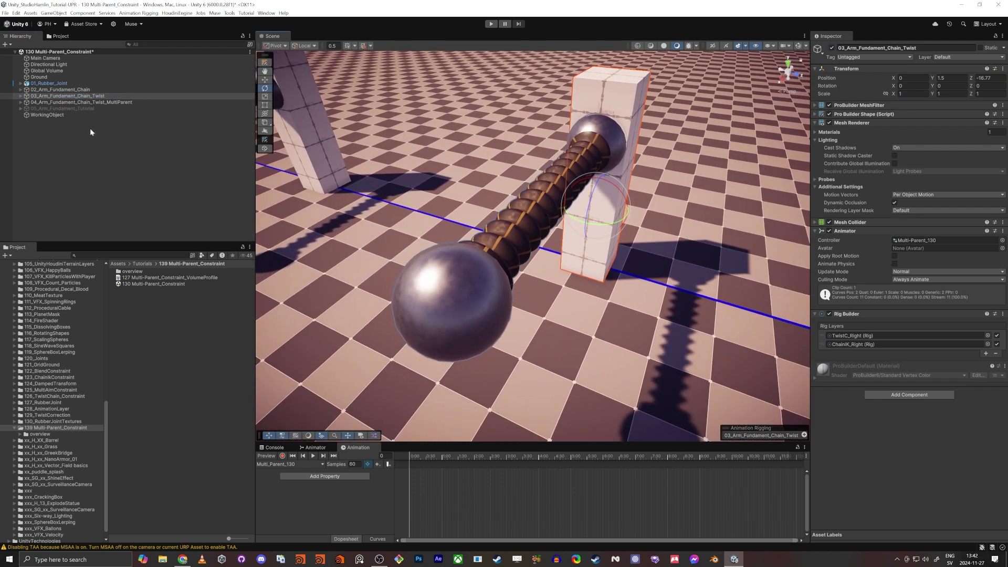
Expand the 03_Arm_Fundament_Chain_Twist hierarchy, collapse its Rig_ChainConstraint, and select Rig_TwistCorrection.
alt+click(20, 96)
click(26, 103)
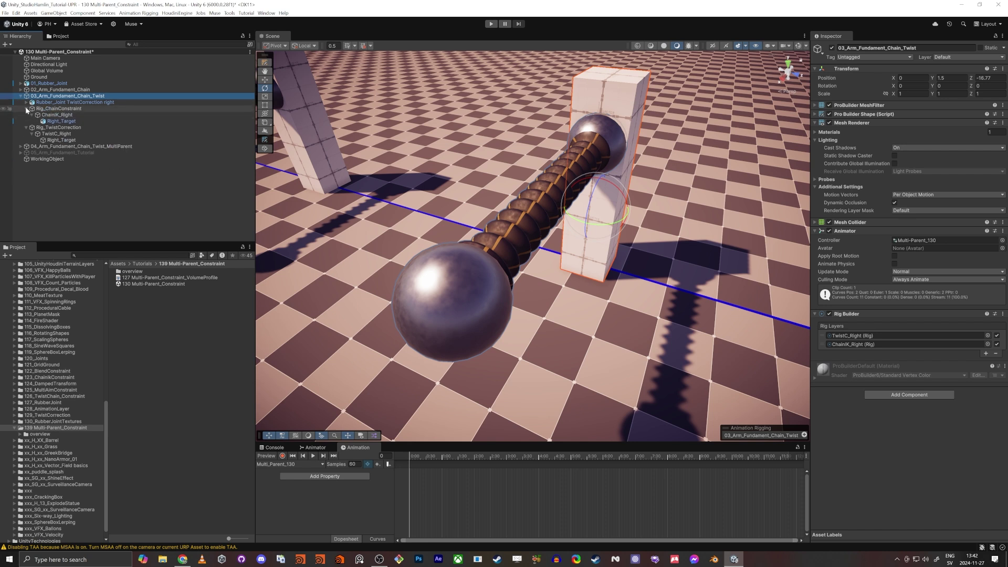
click(26, 109)
click(58, 116)
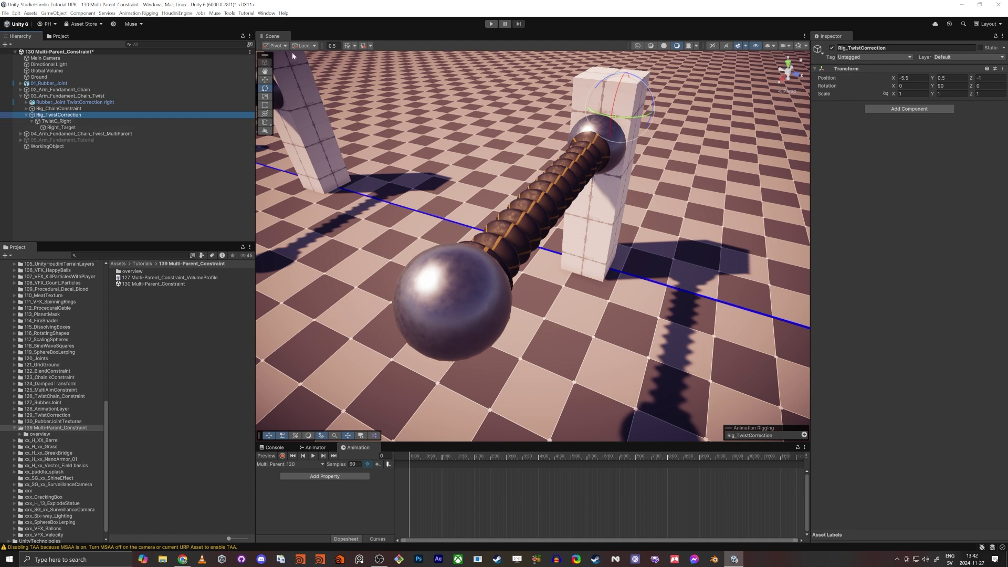
Run the scene to watch the twist-corrected arm move, and stop playback.
click(492, 24)
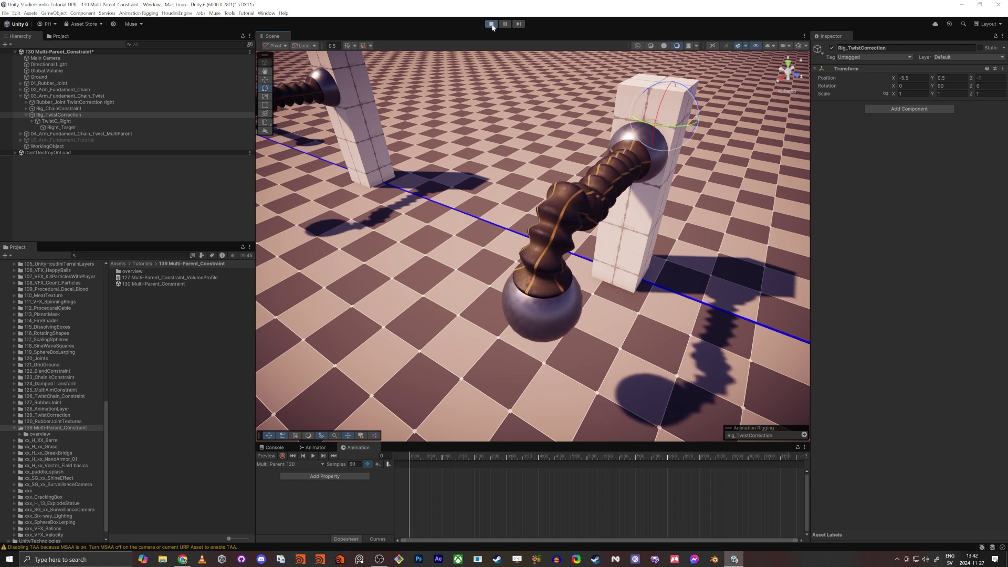
click(492, 24)
Test the twist-correction Right_Target under TwistC_Right by rotating it about 56° around Z.
click(55, 96)
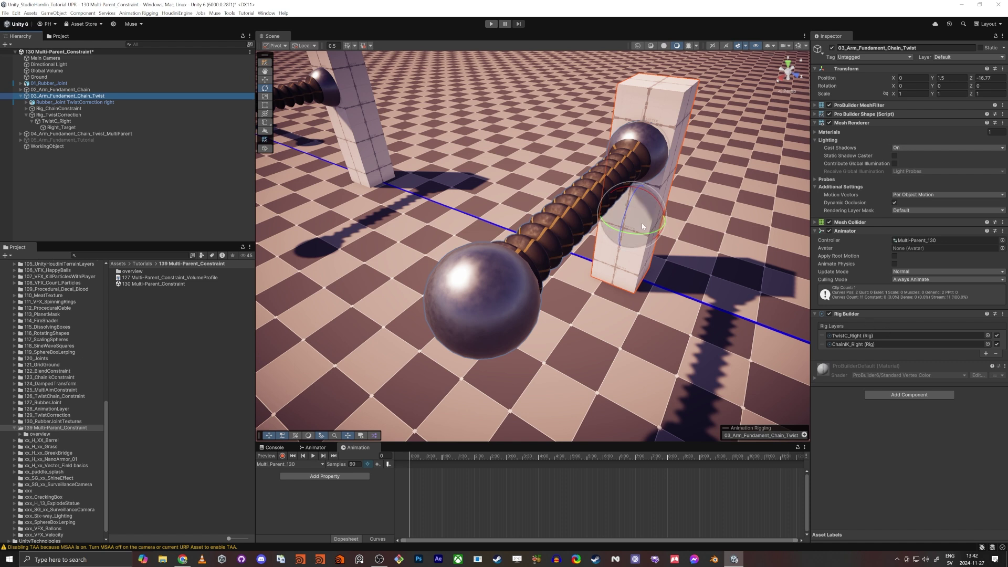
click(68, 115)
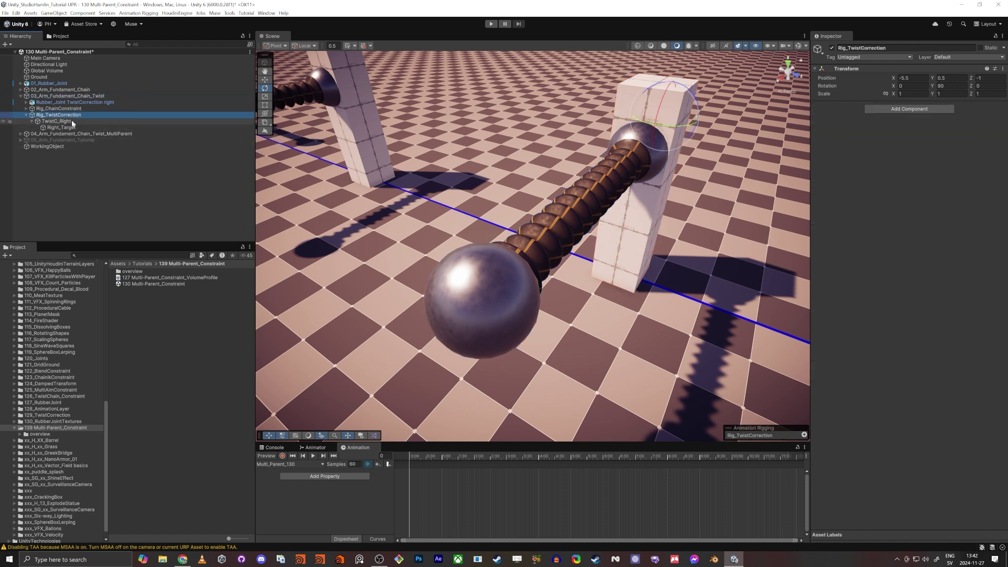
click(69, 120)
click(66, 127)
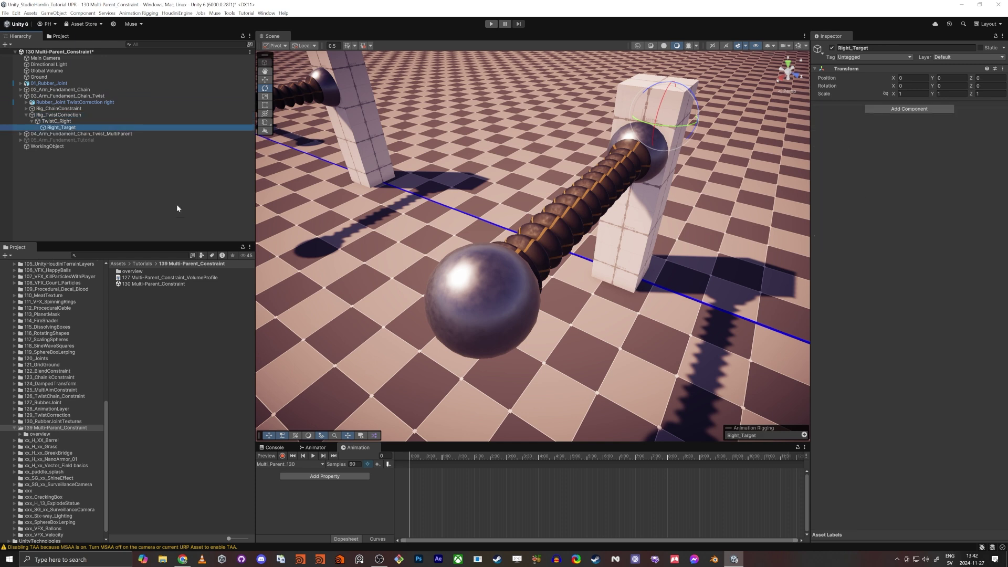
drag(694, 113, 716, 147)
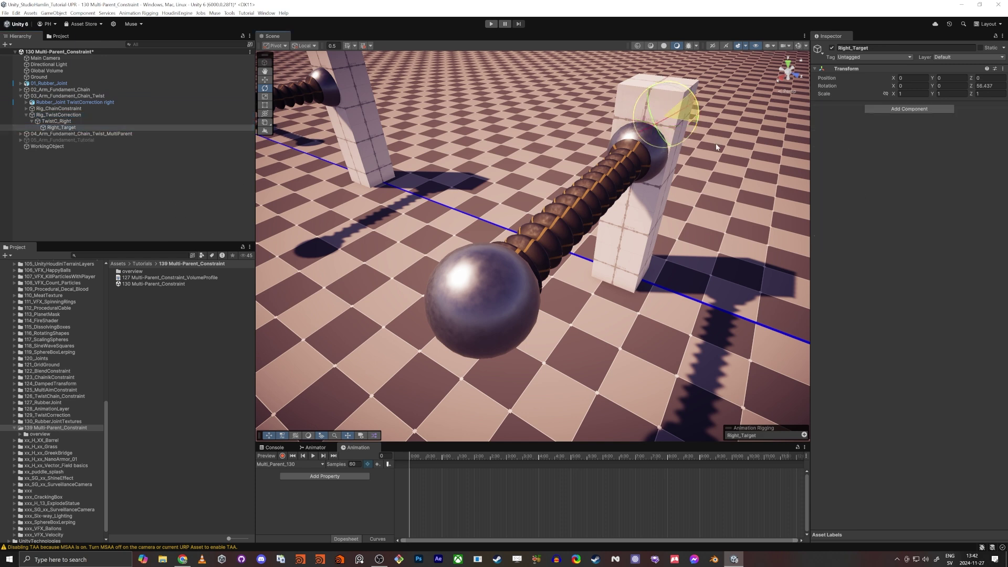
Expand Rig_ChainConstraint and ChainIK_Right, and examine the components of the chain's Right_Target.
click(27, 109)
click(32, 115)
click(68, 121)
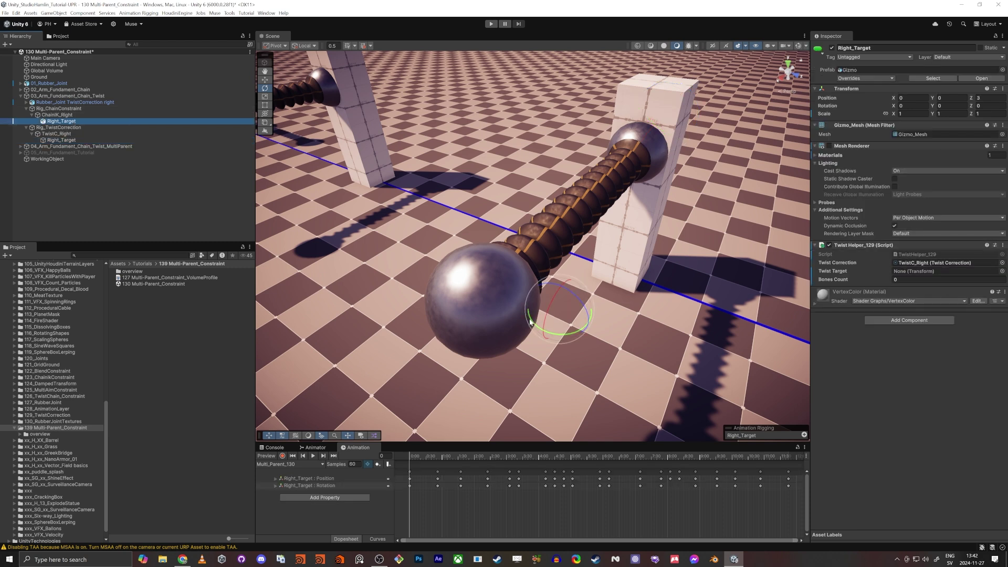
right_drag(551, 321, 569, 300)
key(s)
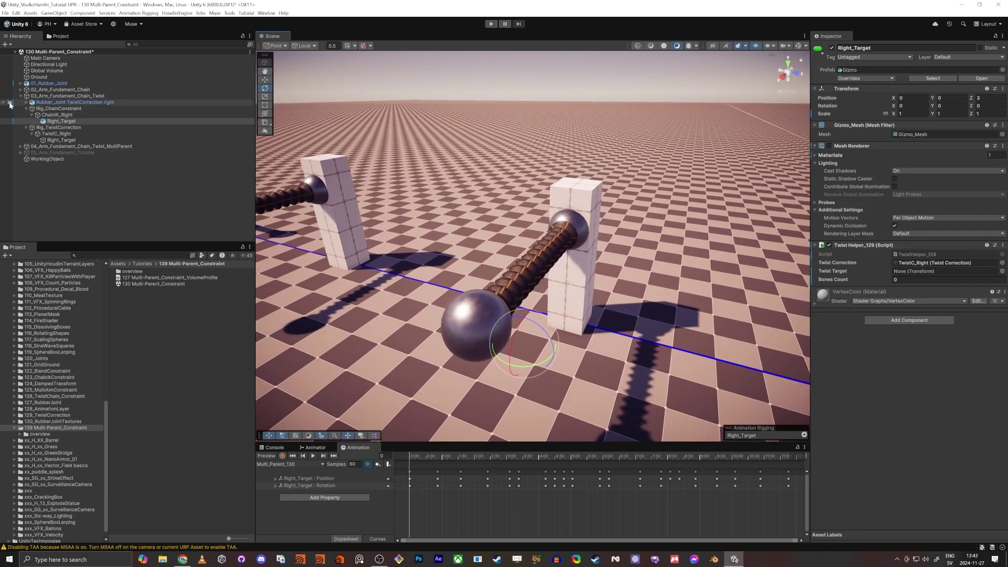
Collapse 03_Arm_Fundament_Chain_Twist and deactivate all four objects from 01_Rubber_Joint through 04_Arm_Fundament_Chain_Twist_MultiParent.
click(20, 96)
click(52, 84)
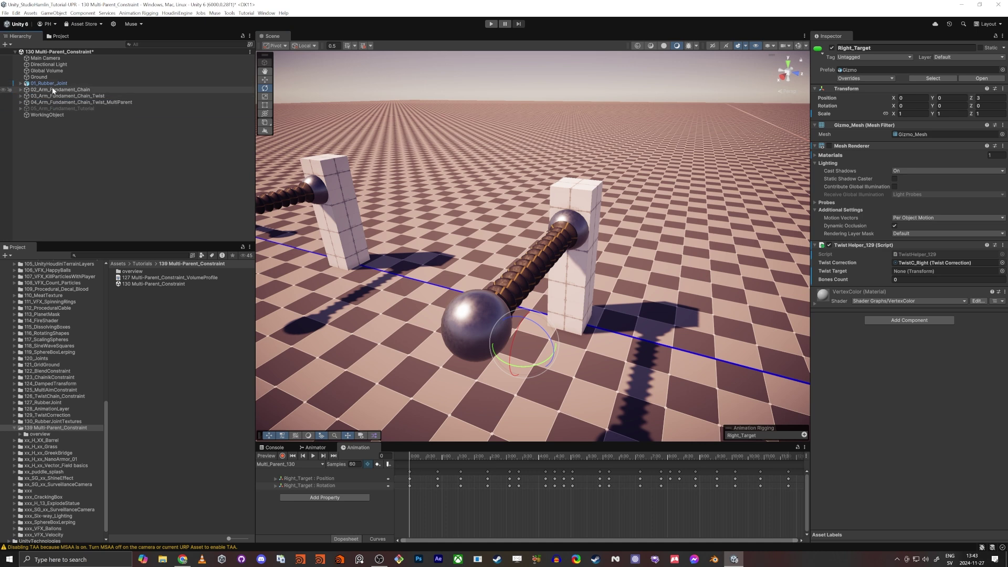
shift+click(76, 102)
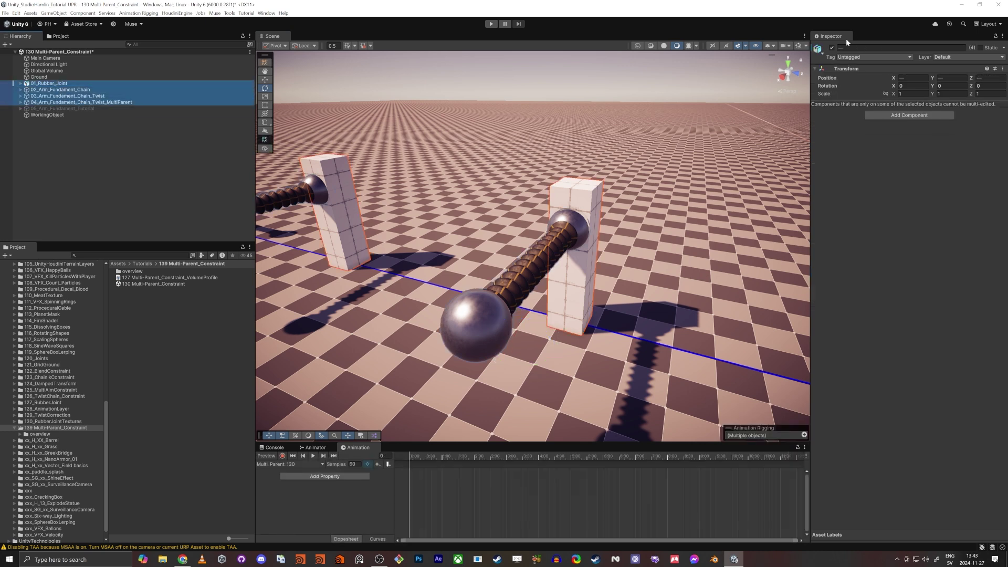
click(832, 48)
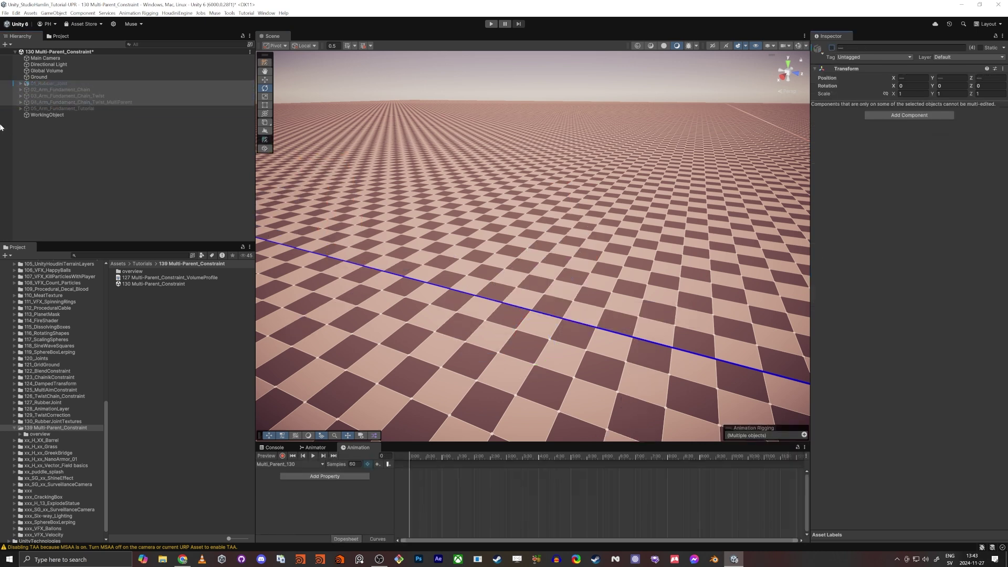
Activate 04_Arm_Fundament_Chain_Twist_MultiParent and frame it in the Scene view.
click(66, 102)
click(832, 47)
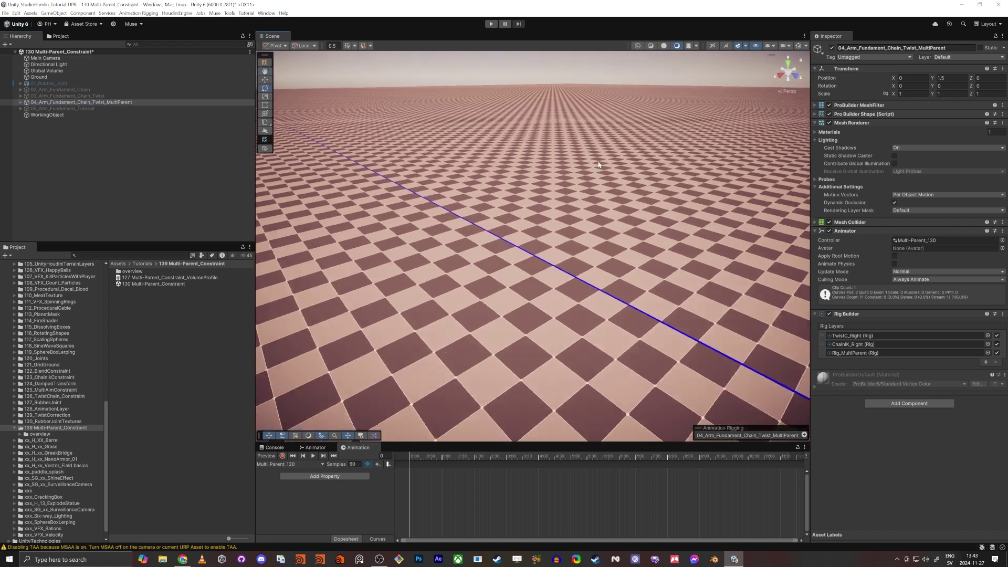
key(f)
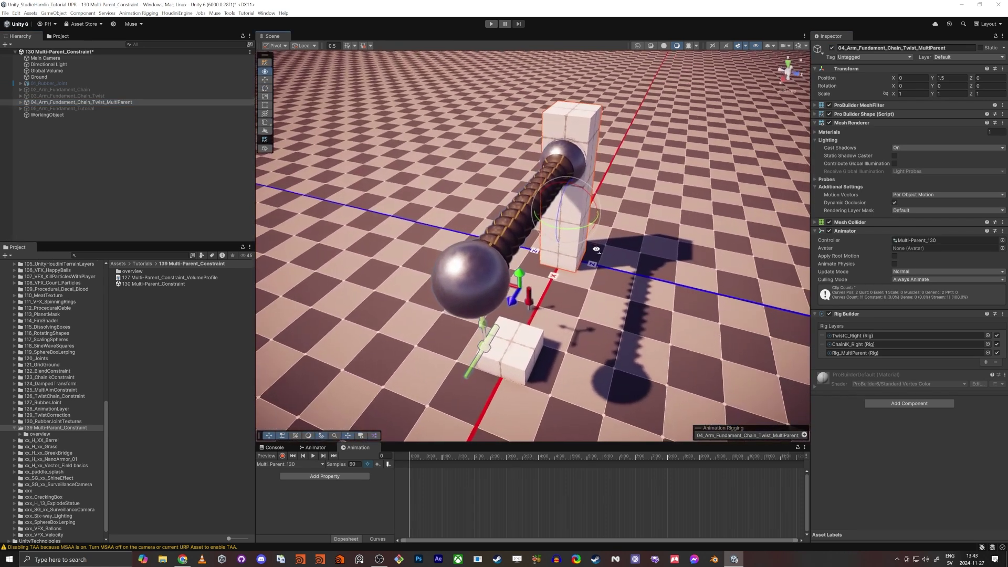
Expand 04_Arm_Fundament_Chain_Twist_MultiParent and examine its Rig_ChainConstraint, Rig_TwistCorrection, and Rig_MultiParent objects.
click(21, 103)
click(97, 114)
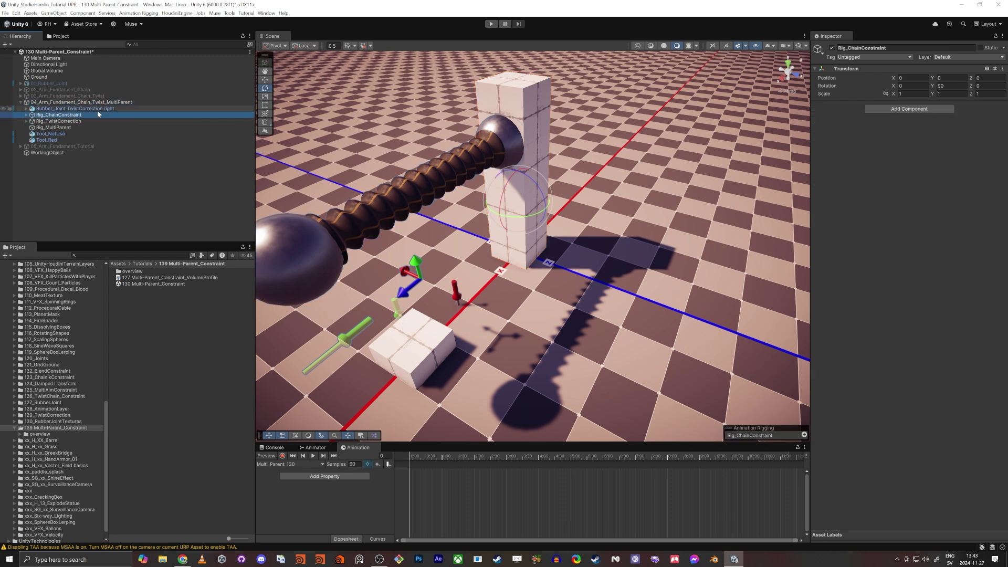
click(74, 121)
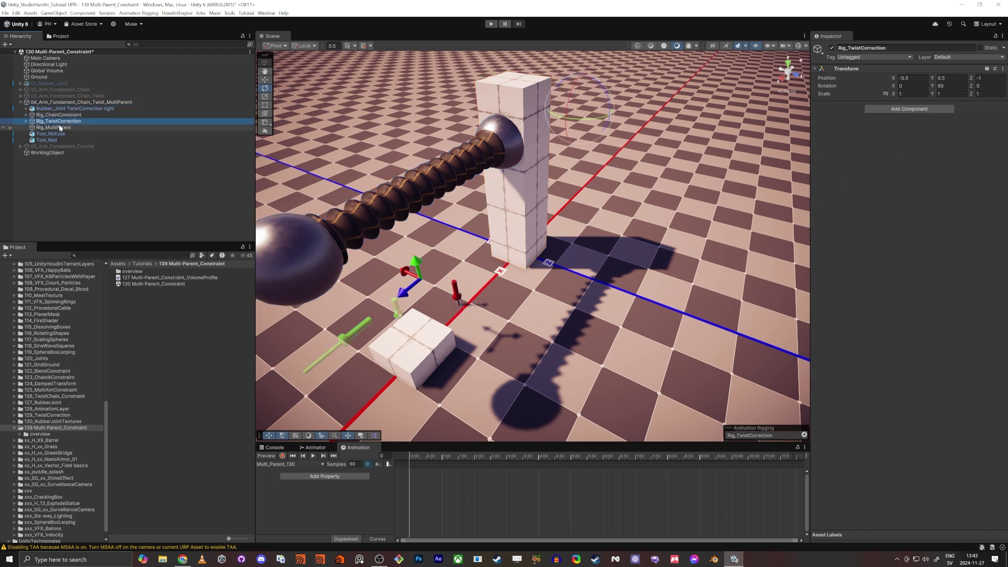
click(73, 128)
right_drag(456, 246, 432, 246)
Switch to the browser to read the Multi-Parent Constraint documentation, and return to Unity.
key(alt+Tab)
key(Tab)
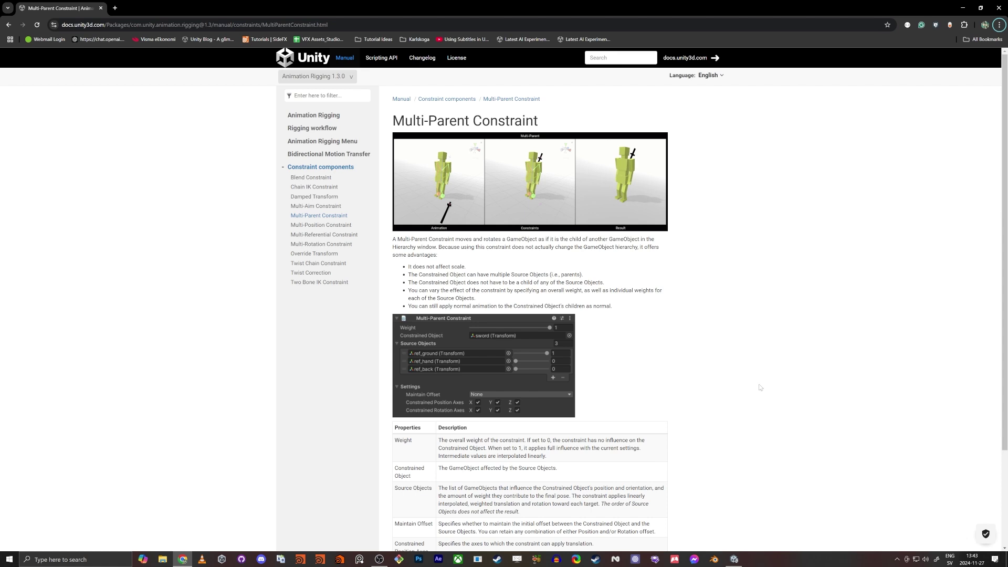
scroll(728, 271, down, 1)
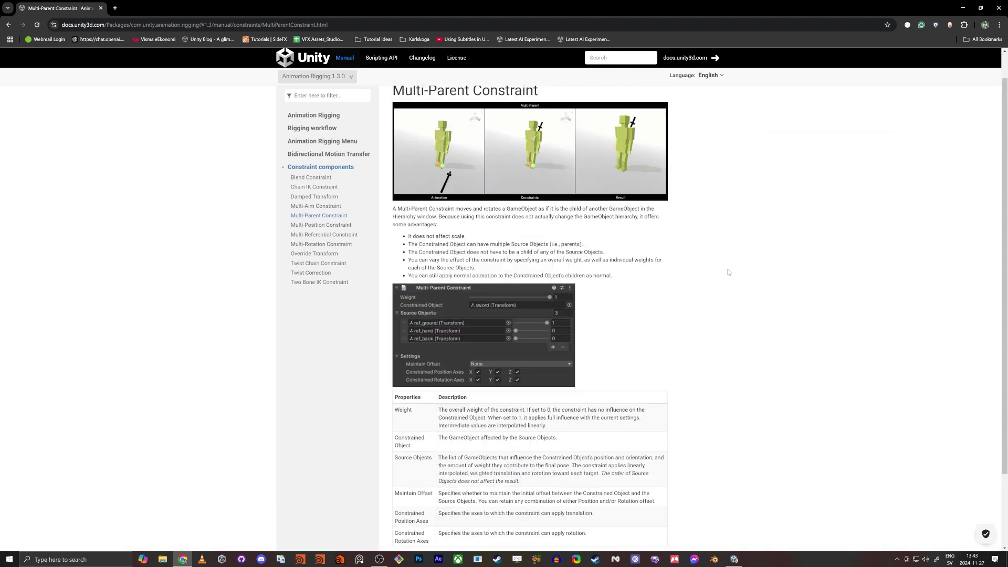
key(alt+Tab)
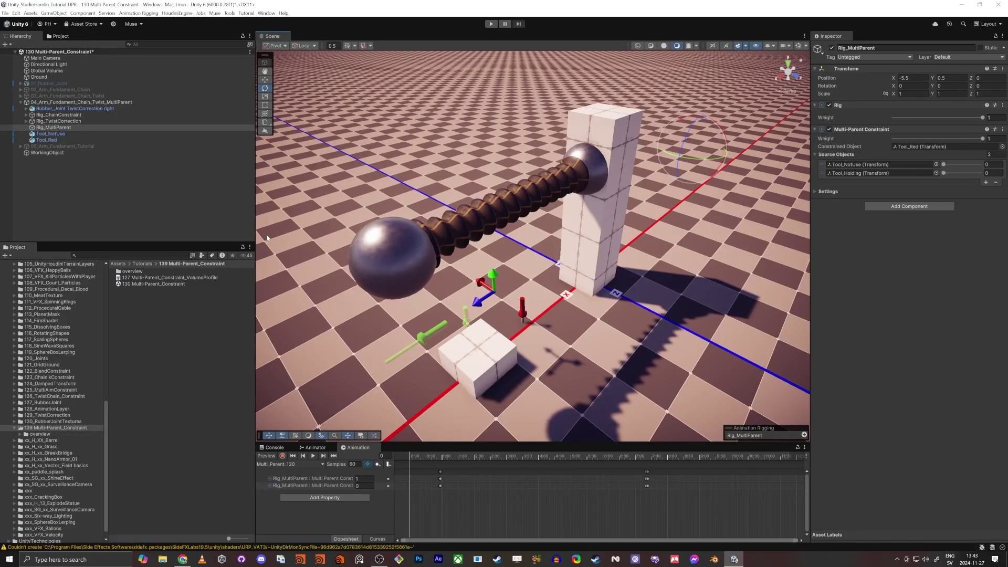
Examine the green Tool_NotUse object beside the small block and its settings from several viewpoints.
mouse_move(559, 236)
right_down()
mouse_move(559, 252)
mouse_move(682, 231)
mouse_move(572, 239)
right_up()
key(w)
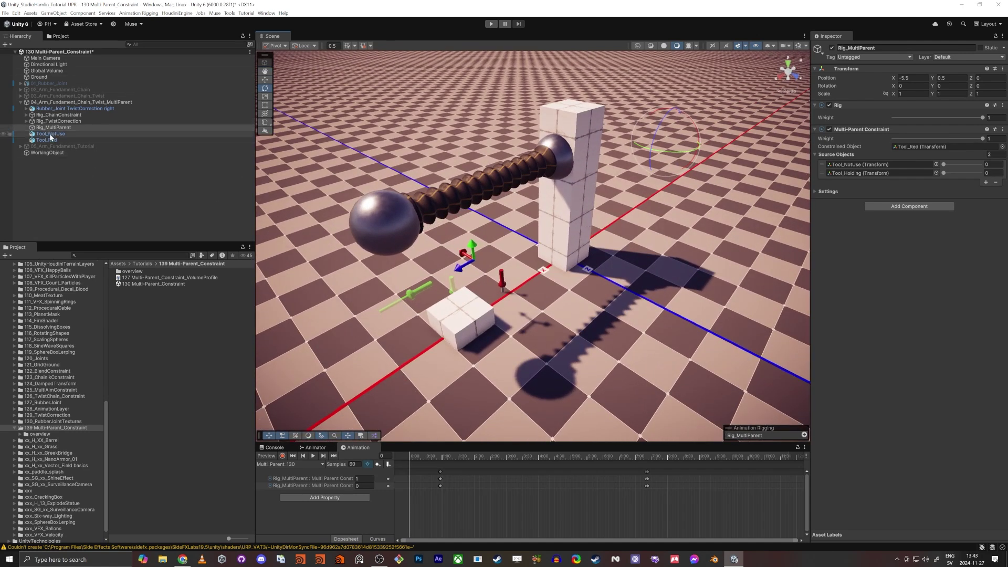
click(50, 135)
right_drag(420, 274, 530, 243)
key(w)
key(w)
key(s)
key(s)
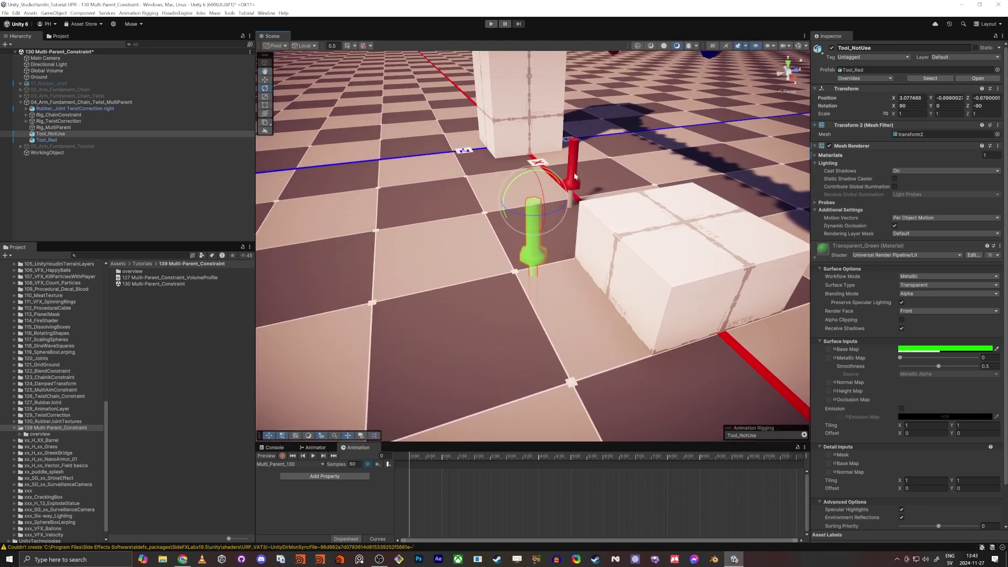
key(s)
right_drag(560, 255, 589, 245)
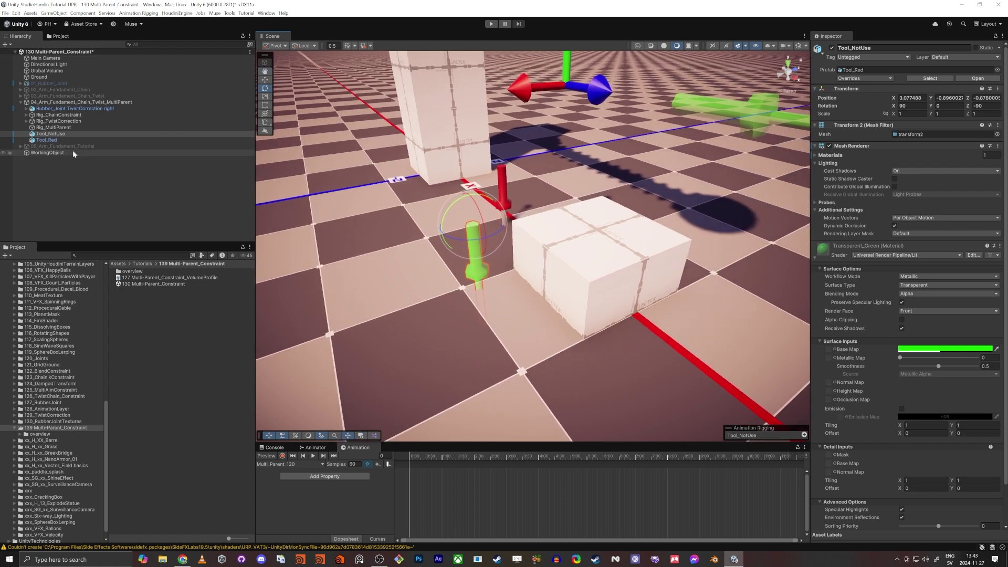
Select the floating green Tool_Holding object and examine its place under Right_Target in the chain rig.
click(692, 109)
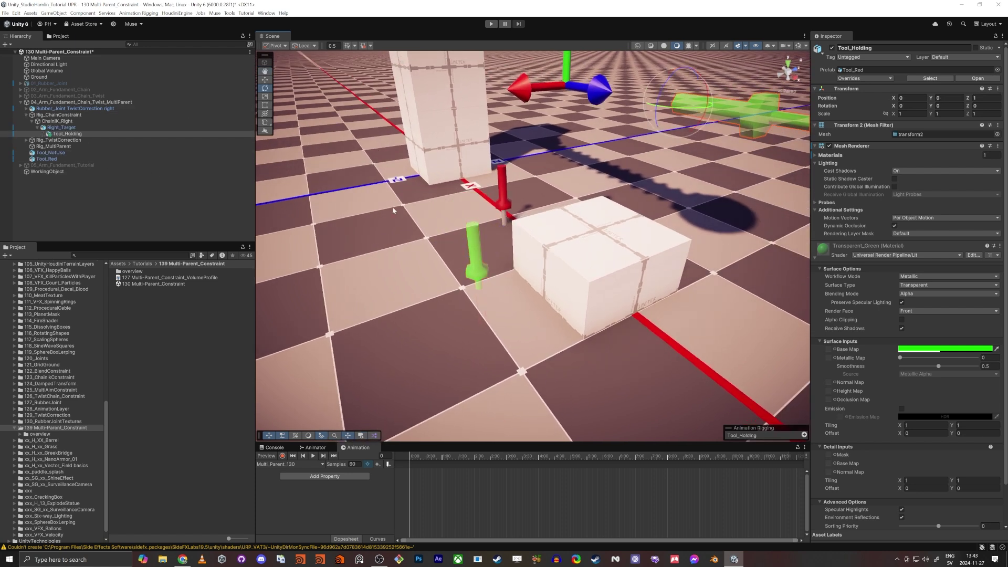
click(75, 135)
right_drag(544, 114, 589, 104)
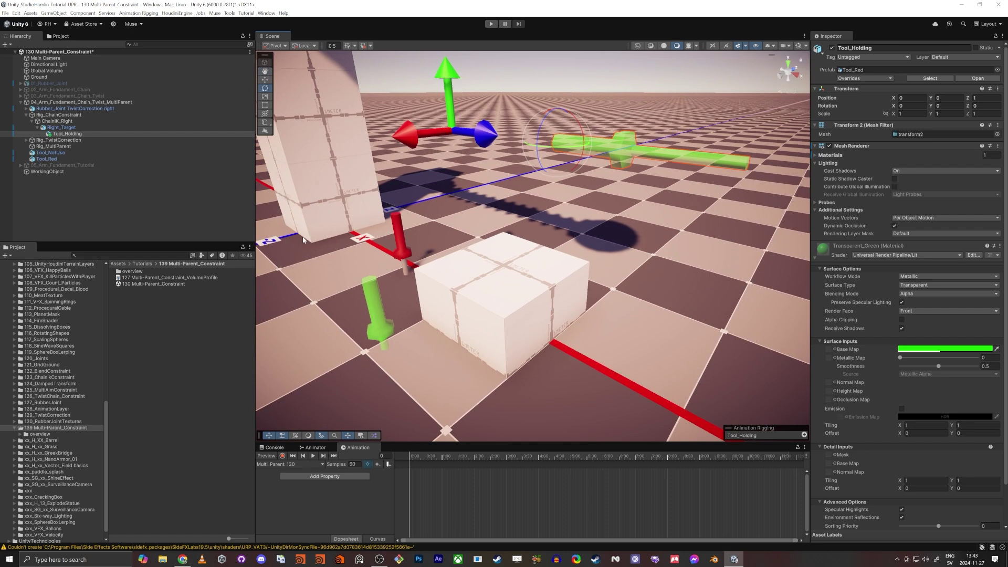
Preview the Multi_Parent_130 animation with Tool_Red selected, and try out Rig_MultiParent's source weights for Tool_NotUse and Tool_Holding.
click(400, 226)
drag(454, 457, 381, 455)
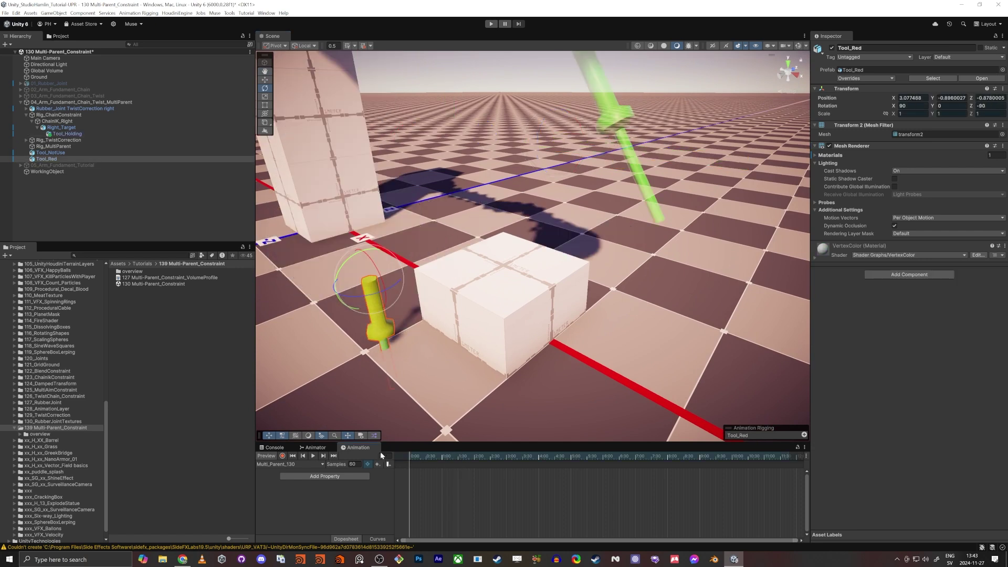
click(60, 147)
mouse_move(979, 165)
mouse_down()
mouse_move(911, 166)
mouse_move(972, 175)
mouse_move(982, 175)
mouse_move(943, 174)
mouse_move(981, 167)
mouse_up()
mouse_move(944, 173)
mouse_down()
mouse_move(971, 173)
mouse_move(944, 171)
mouse_up()
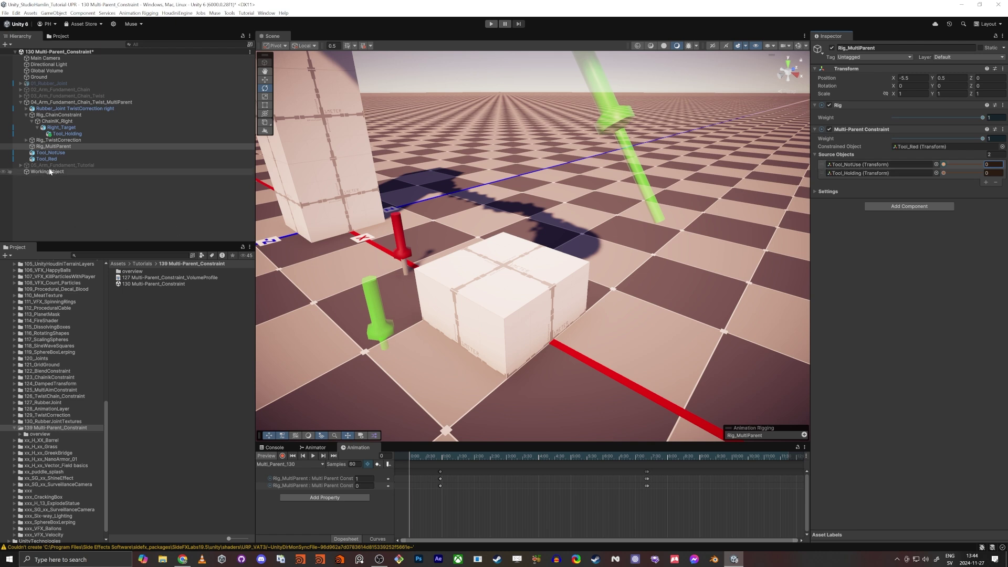
Compare Tool_NotUse, Tool_Holding at the arm's end, and Tool_Red with the object assignments in Rig_MultiParent's Multi-Parent Constraint.
click(58, 152)
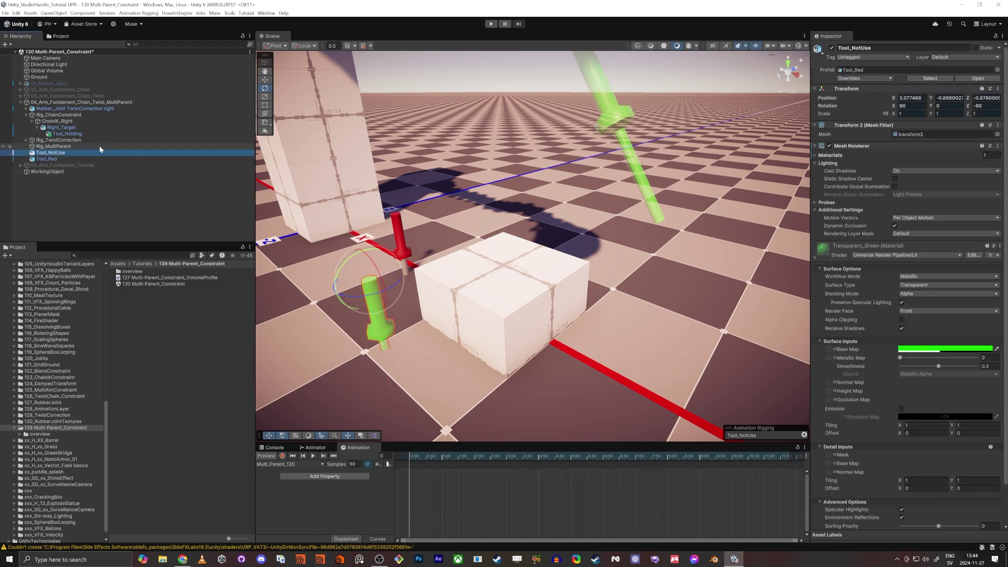
click(72, 134)
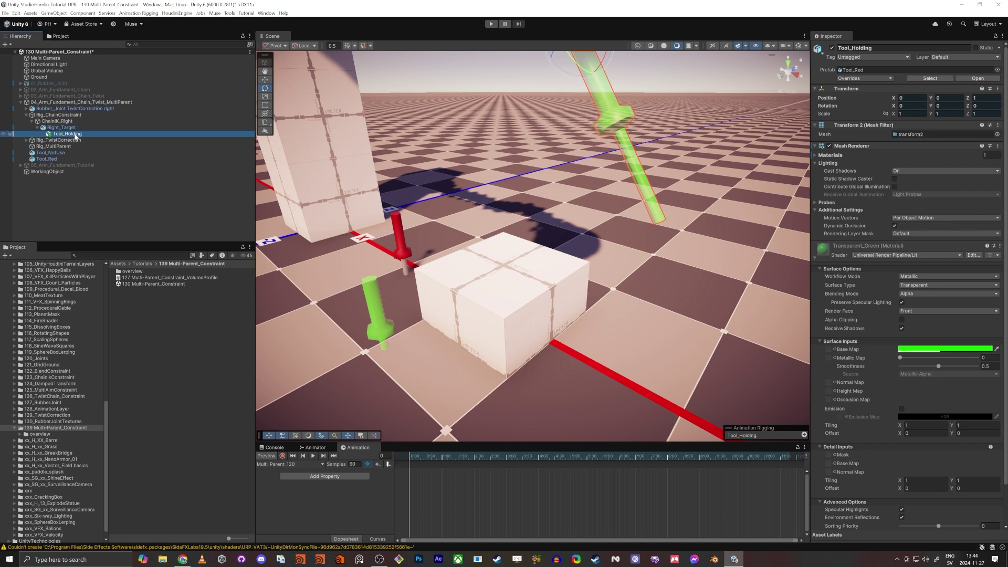
key(f)
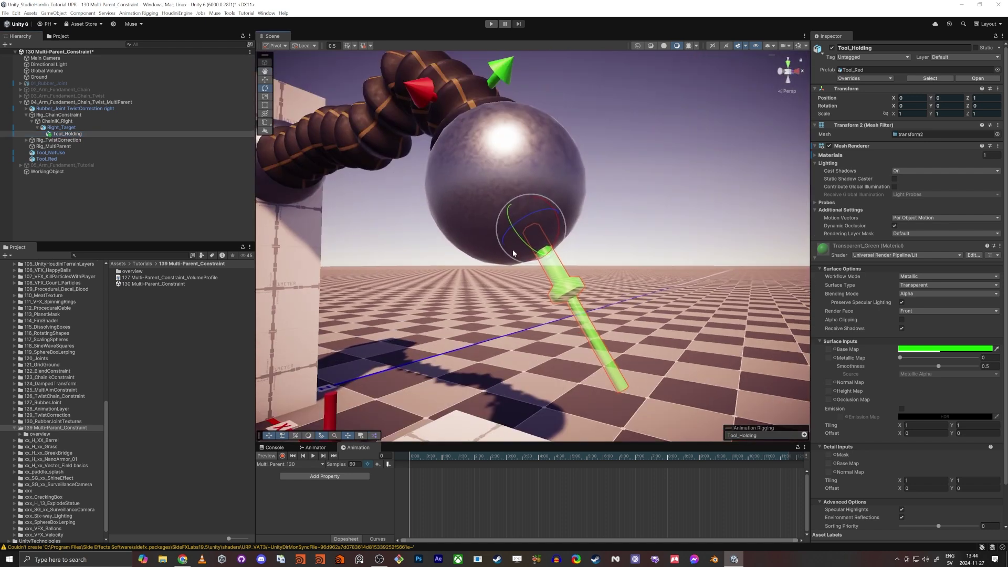
alt+drag(513, 254, 511, 264)
click(52, 159)
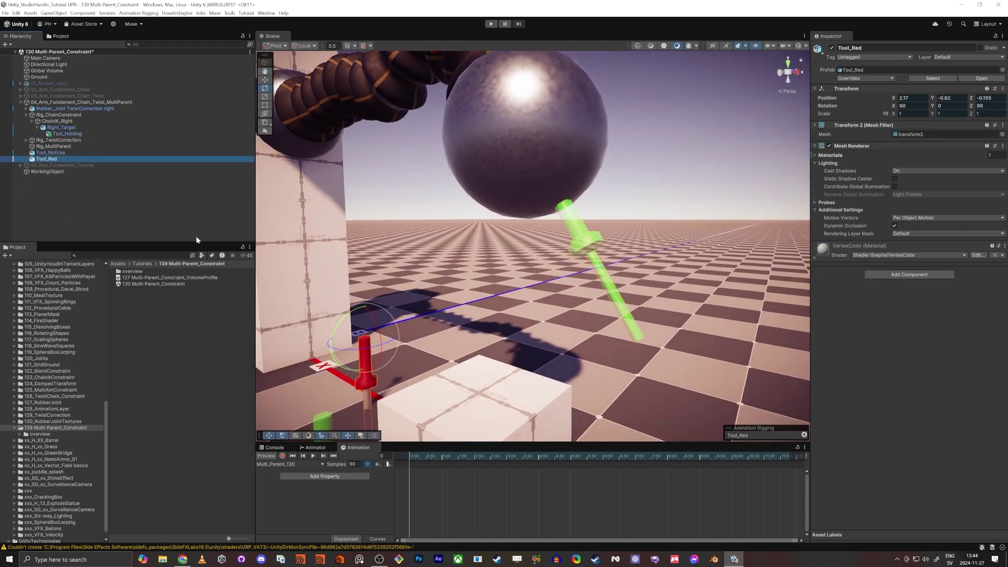
alt+drag(381, 366, 324, 321)
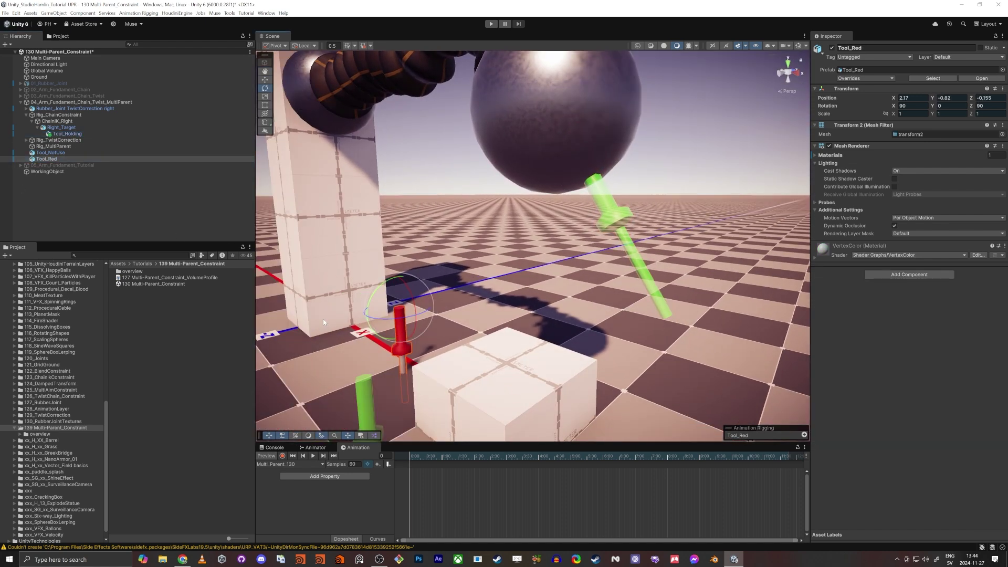
click(53, 146)
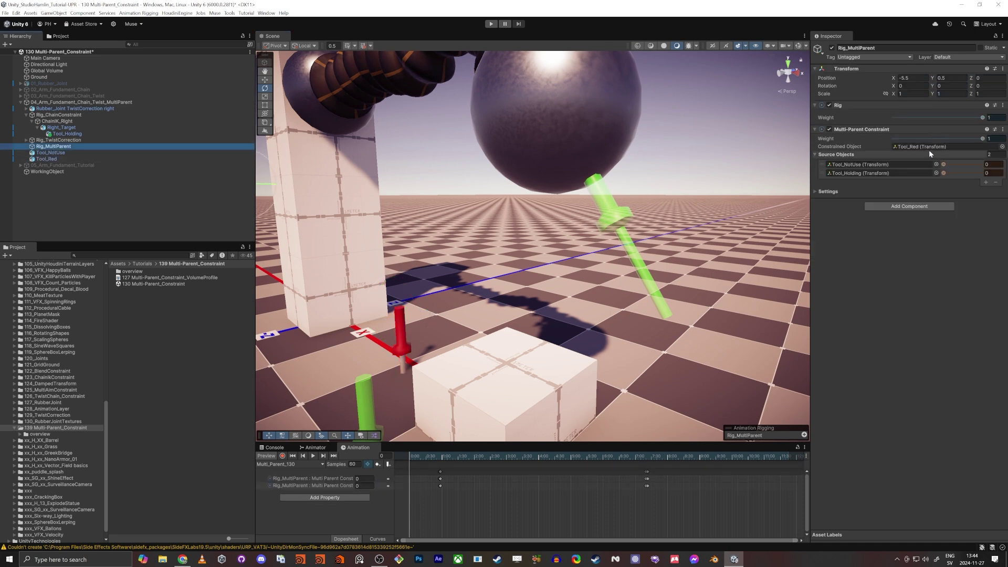
Deactivate 04_Arm_Fundament_Chain_Twist_MultiParent and activate 05_Arm_Fundament_Tutorial in its place.
click(340, 123)
click(831, 48)
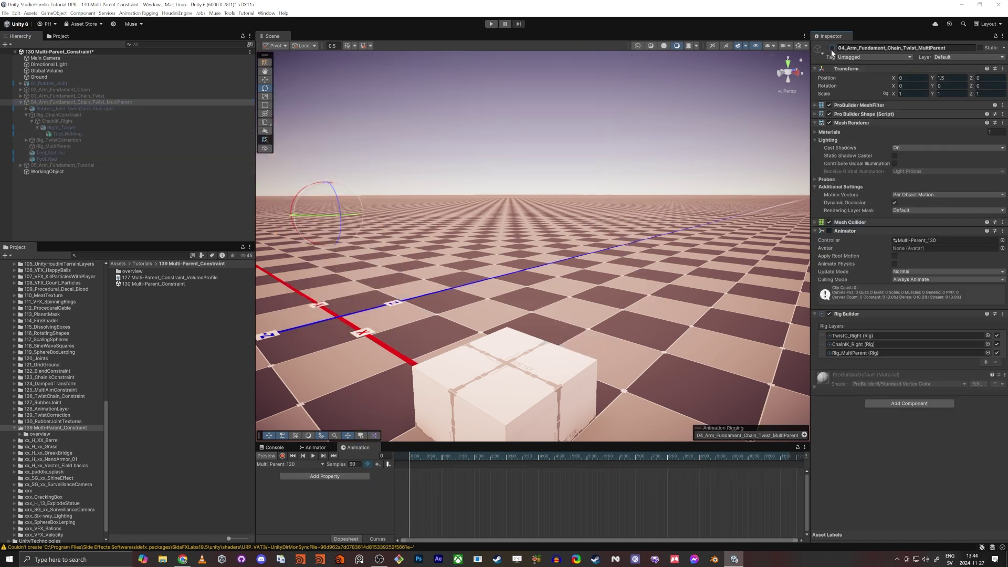
right_drag(474, 251, 442, 258)
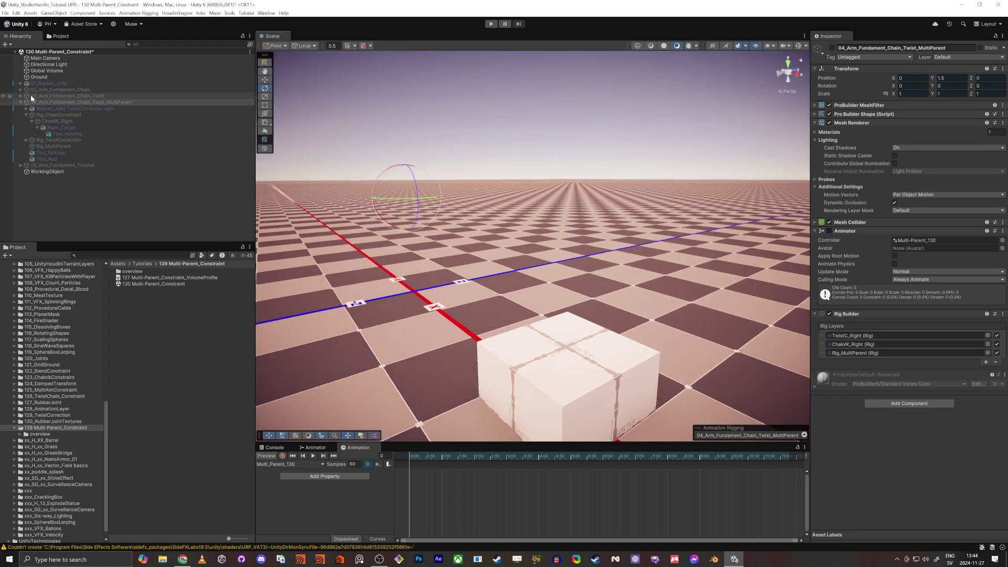
click(56, 166)
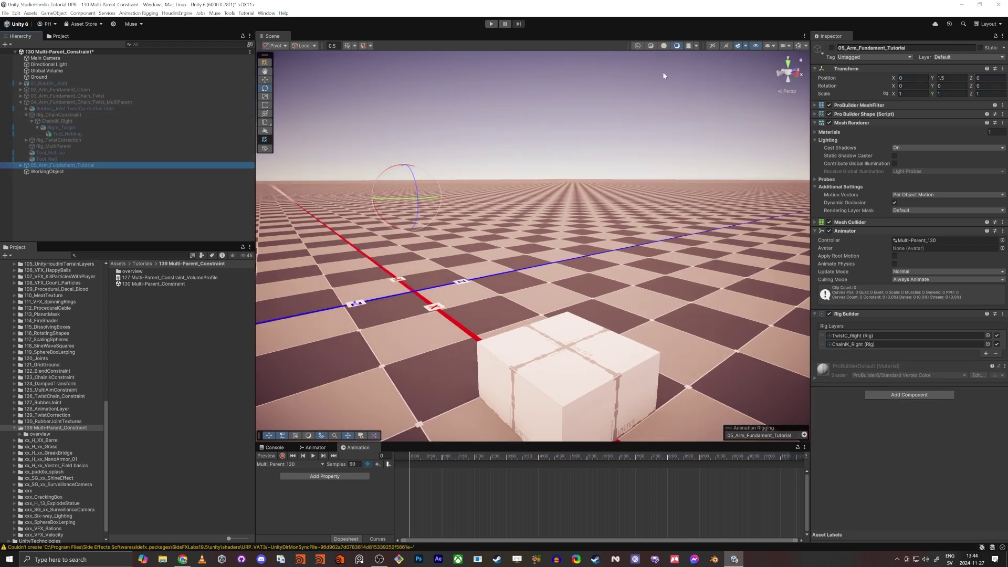
click(832, 47)
right_drag(654, 205, 410, 262)
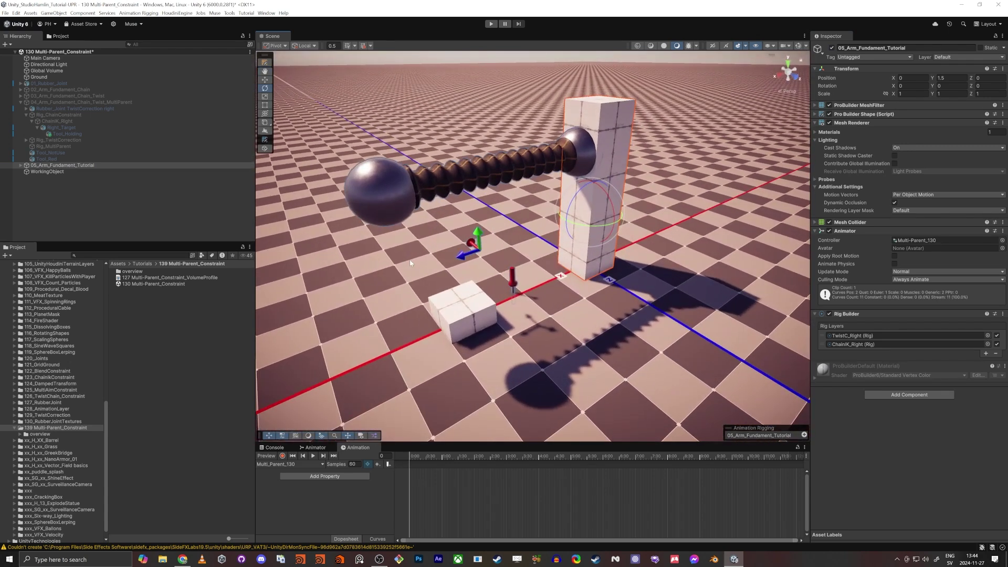
Expand 05_Arm_Fundament_Tutorial in the hierarchy, run the scene to watch the arm's existing animation, and stop playback.
click(20, 166)
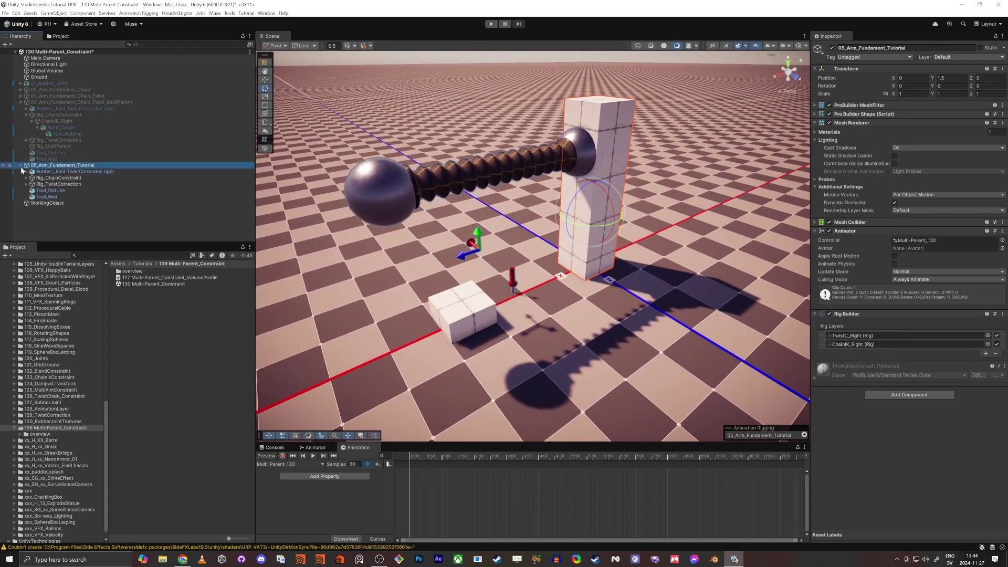
right_click(58, 166)
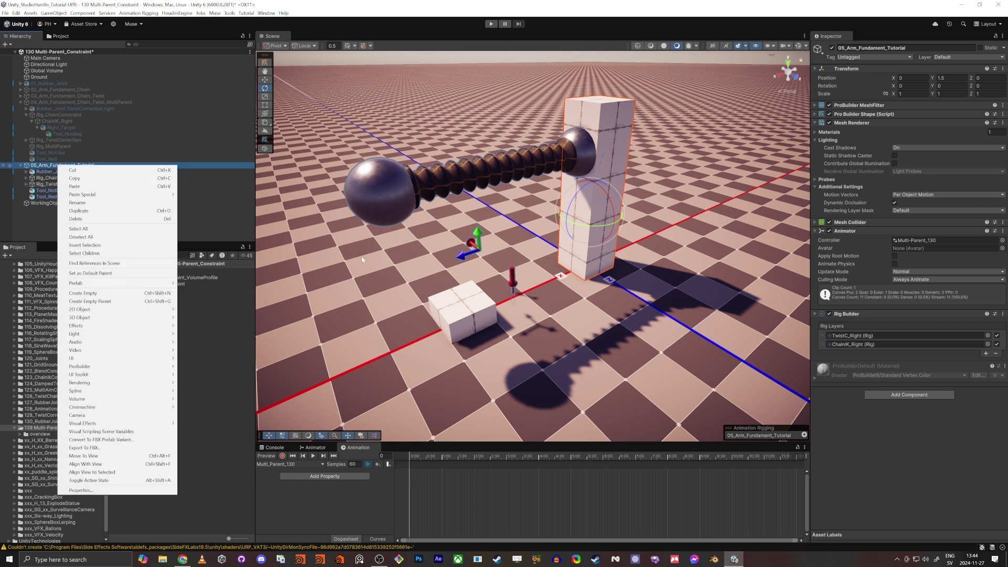
right_drag(397, 278, 392, 274)
click(490, 23)
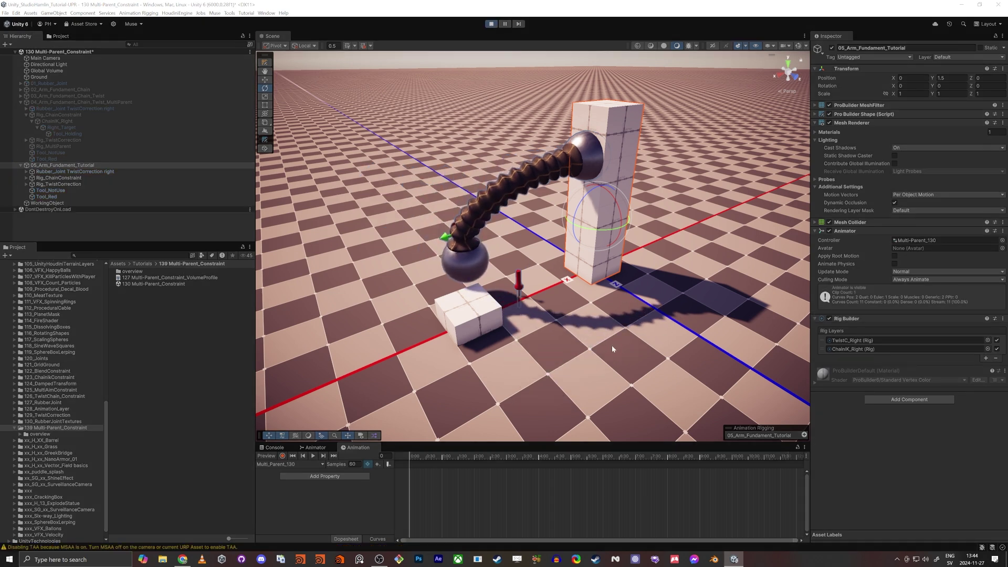
right_drag(601, 348, 594, 349)
right_drag(550, 288, 574, 284)
key(w)
key(e)
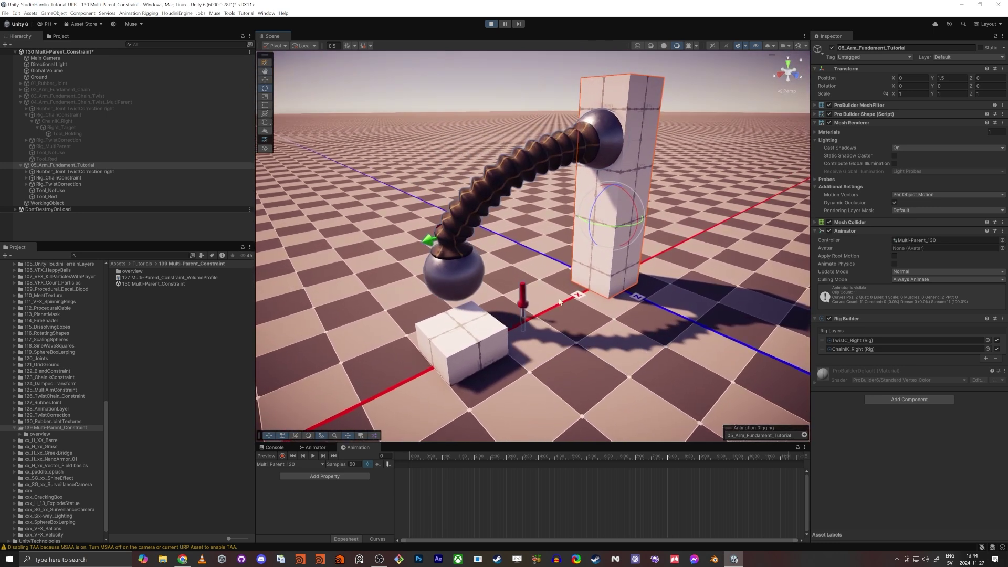
click(491, 24)
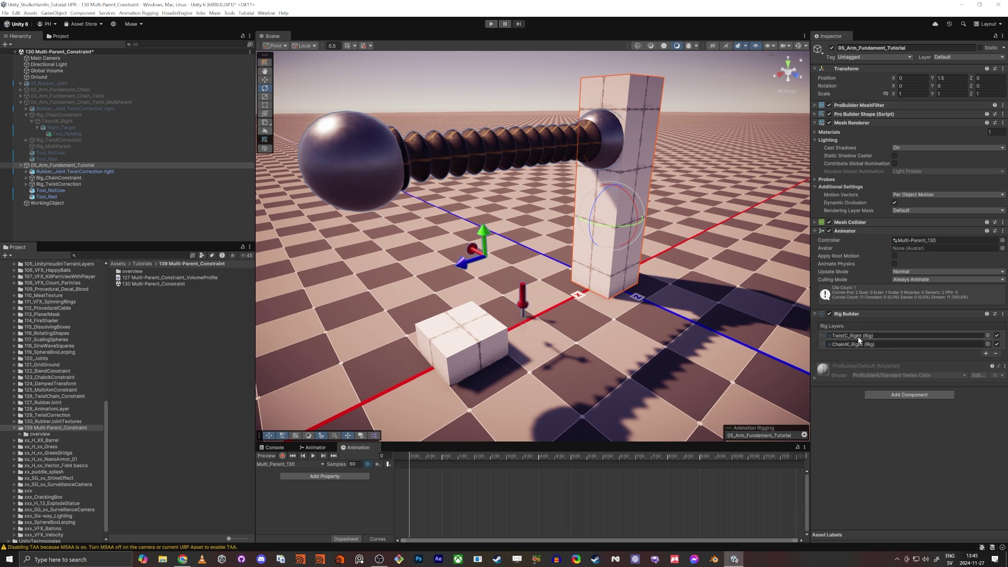
Add an empty rig layer to the Rig Builder of 05_Arm_Fundament_Tutorial.
click(985, 354)
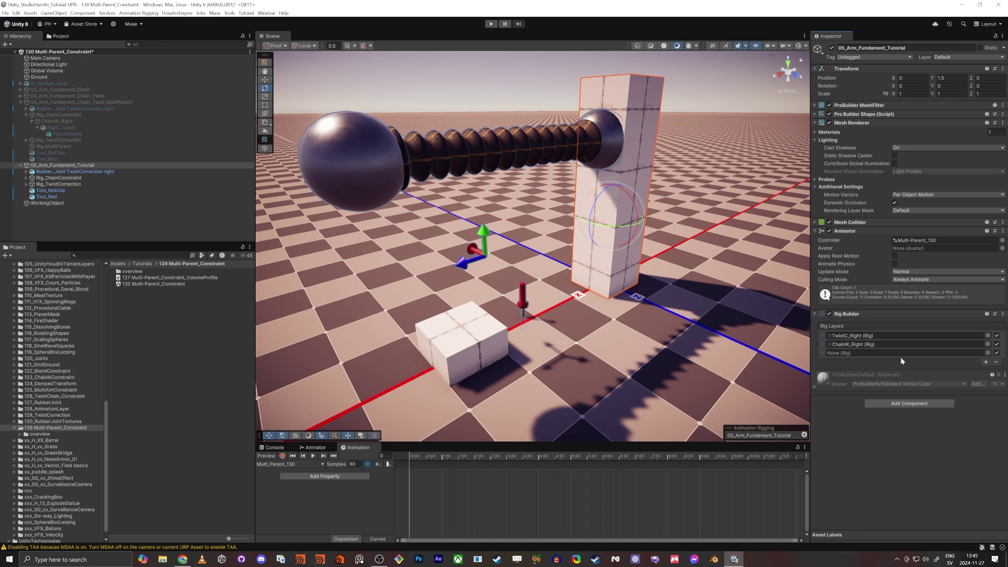
click(49, 166)
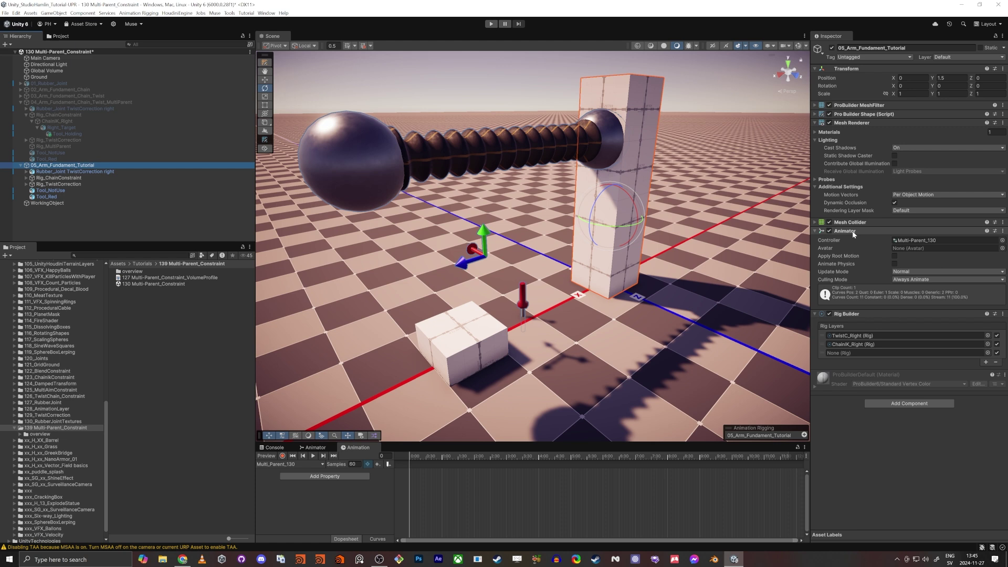
Try unparenting Tool_Red to the scene root and moving 05_Arm_Fundament_Tutorial without it, and undo these changes.
click(55, 197)
drag(527, 285, 553, 234)
key(ctrl+z)
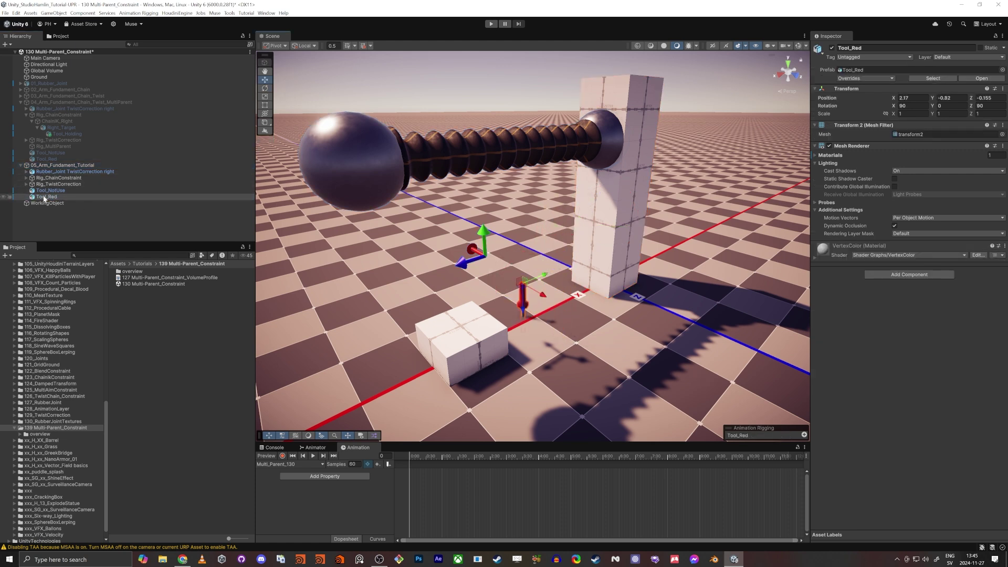
drag(45, 198, 49, 231)
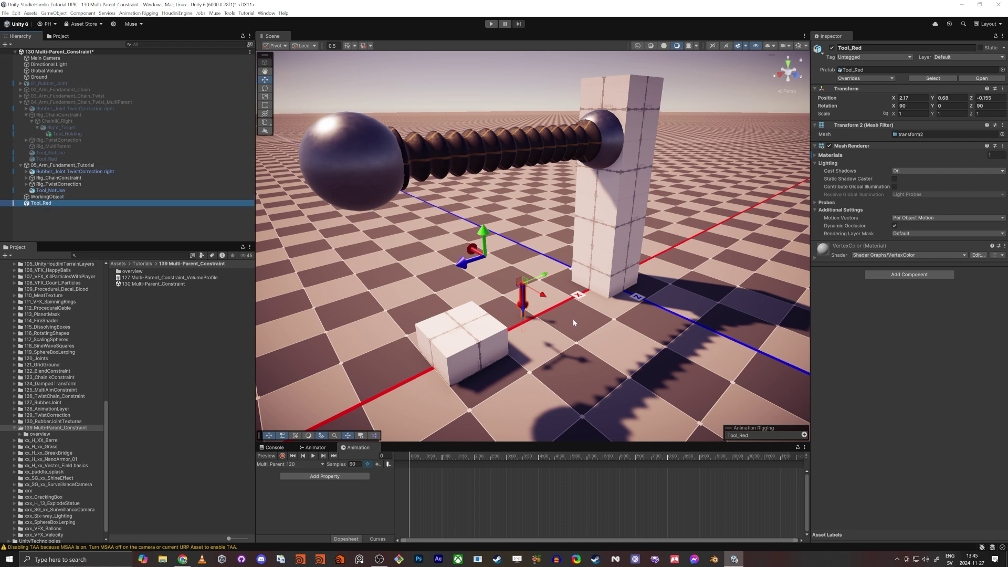
click(97, 165)
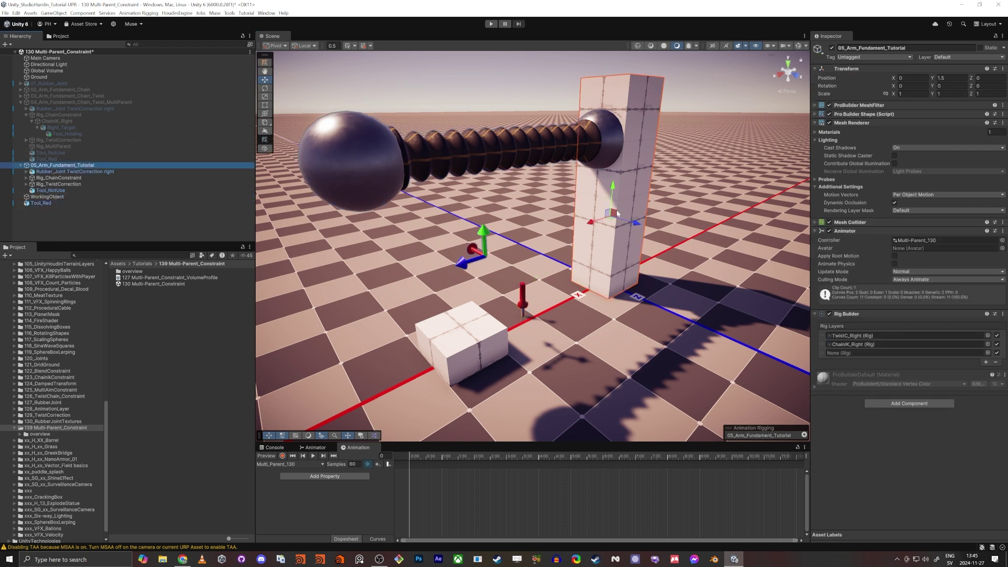
drag(617, 209, 698, 150)
key(ctrl+z)
key(ctrl+z)
key(ctrl+z)
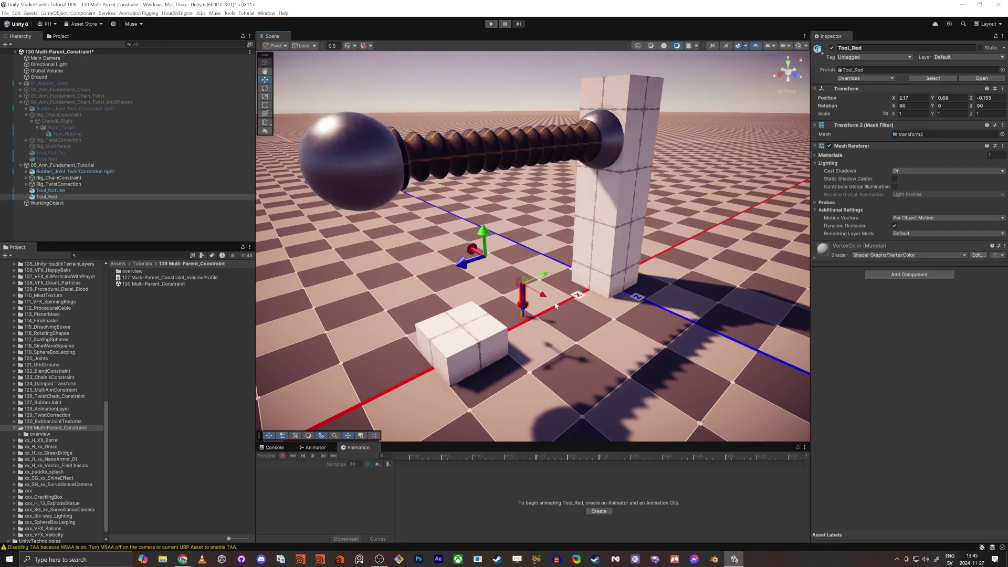
Try moving the nested Tool_Red by itself and 05_Arm_Fundament_Tutorial with its children, undoing each move.
drag(521, 282, 587, 240)
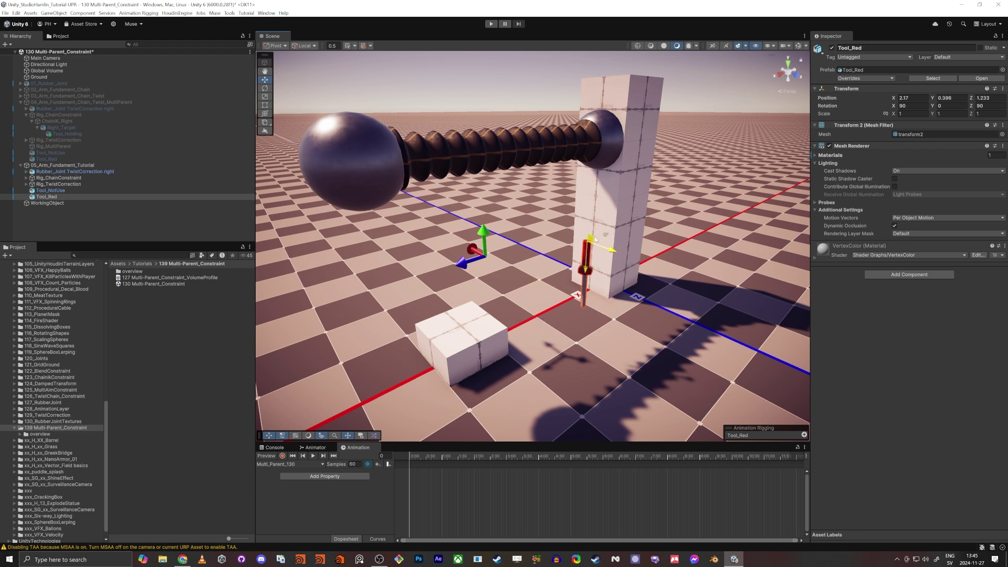
key(ctrl+z)
click(42, 166)
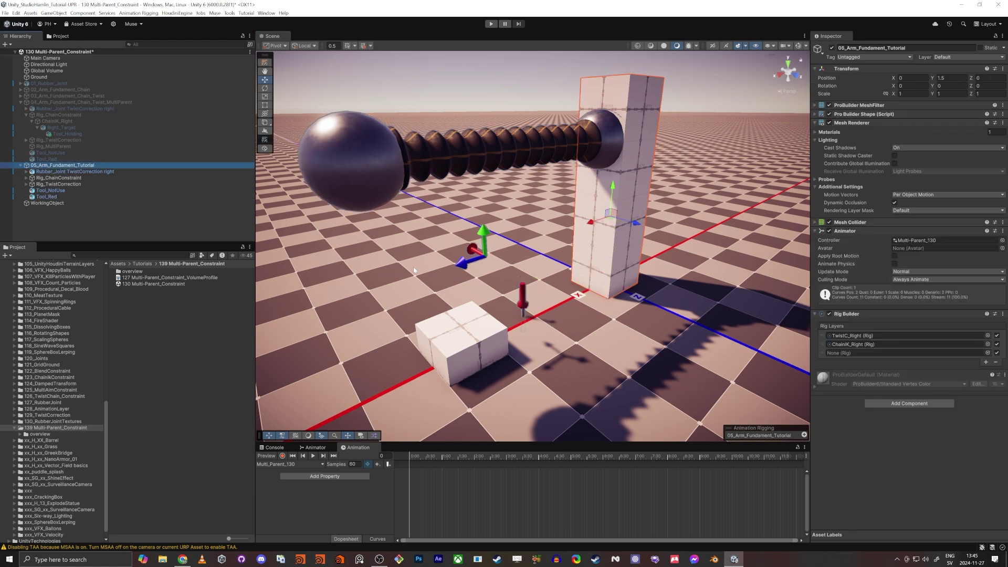
drag(615, 212, 662, 139)
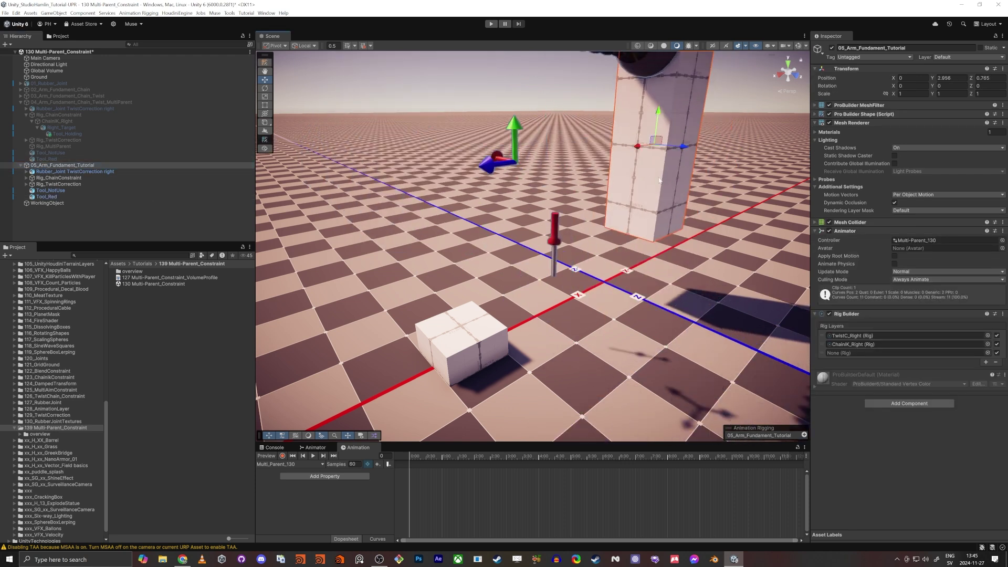
key(ctrl+z)
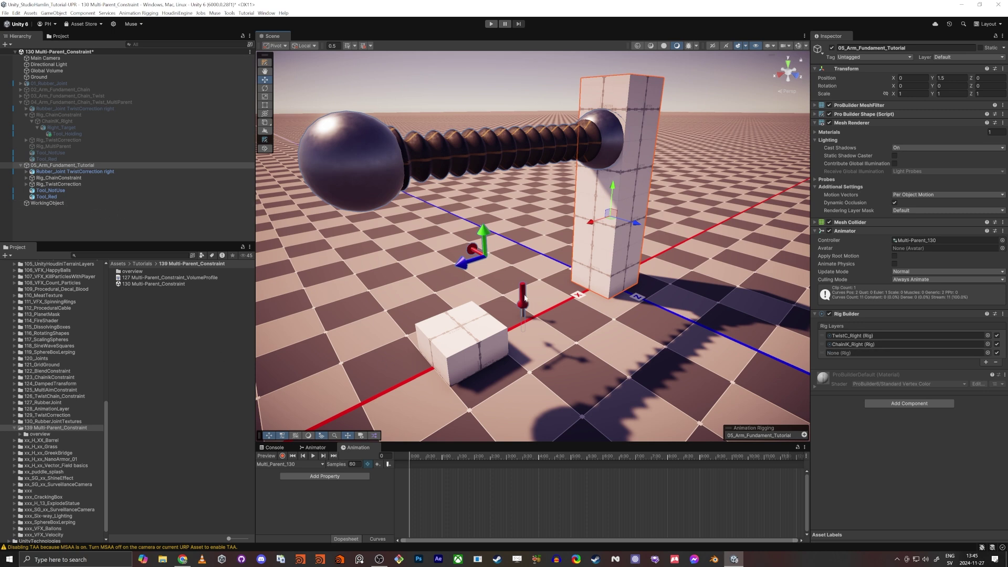
Create an empty child object under 05_Arm_Fundament_Tutorial and name it Rig_MultiParent_Constraint.
click(59, 166)
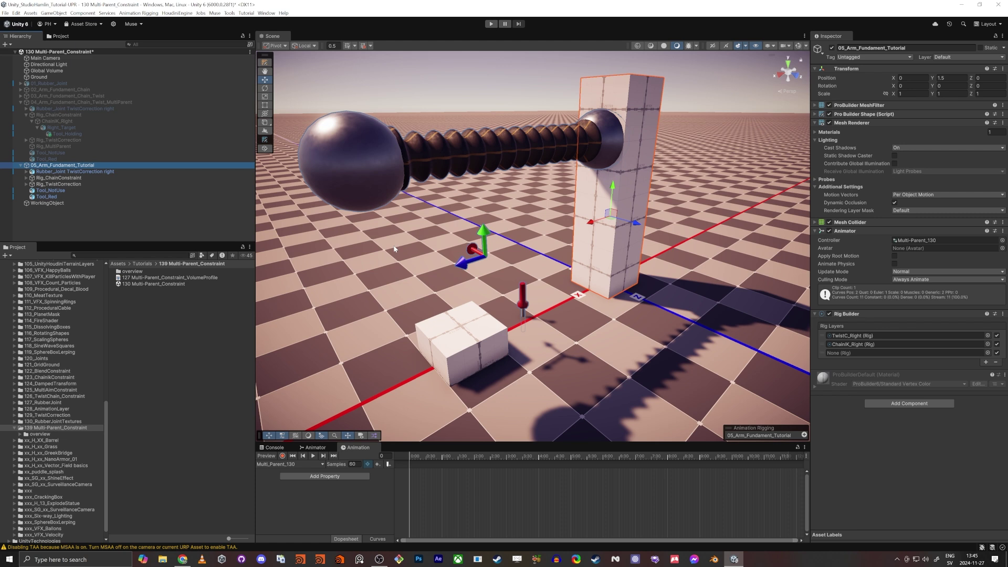
right_click(47, 167)
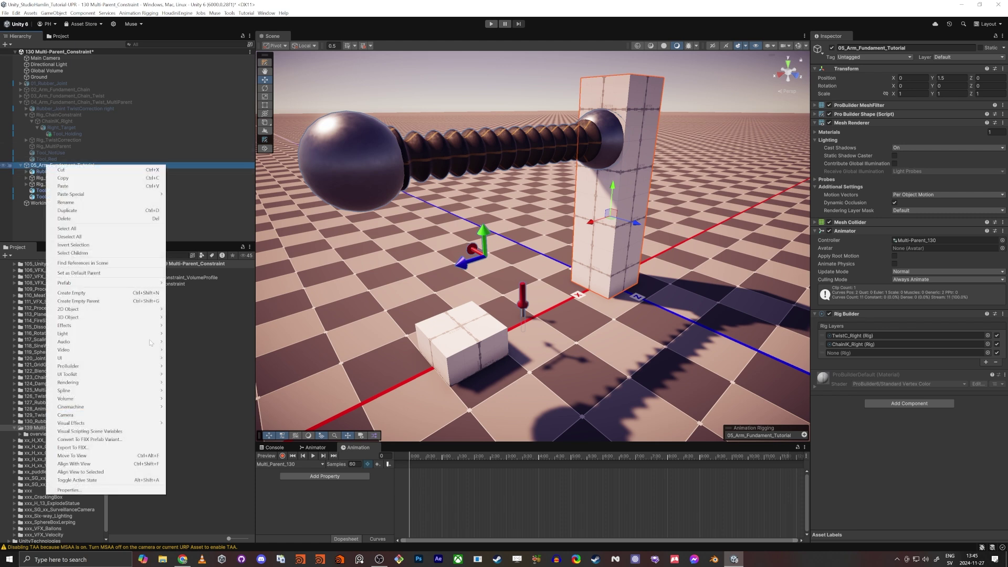
click(118, 295)
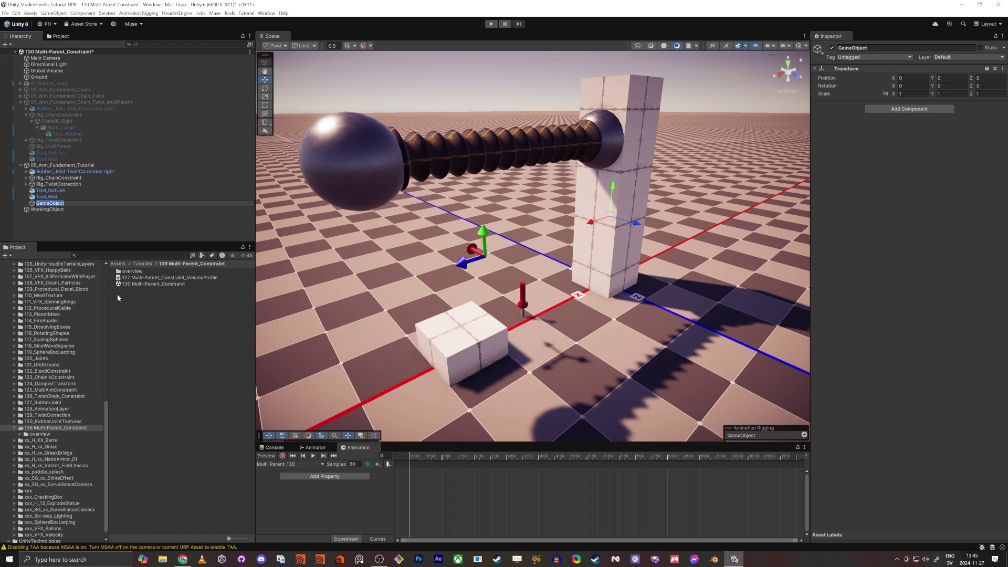
text(Rig_)
key(alt+Tab)
key(alt+Tab)
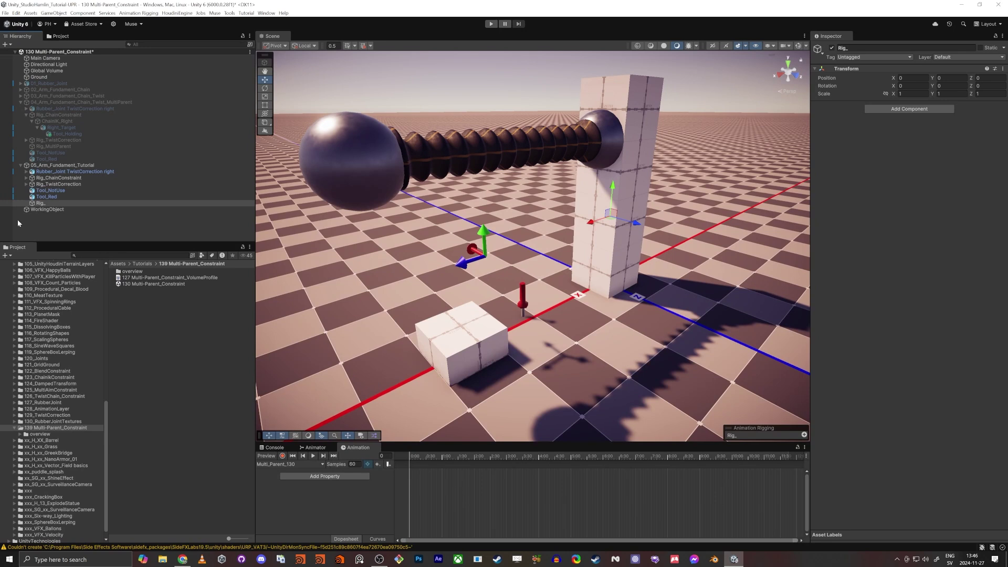
click(47, 204)
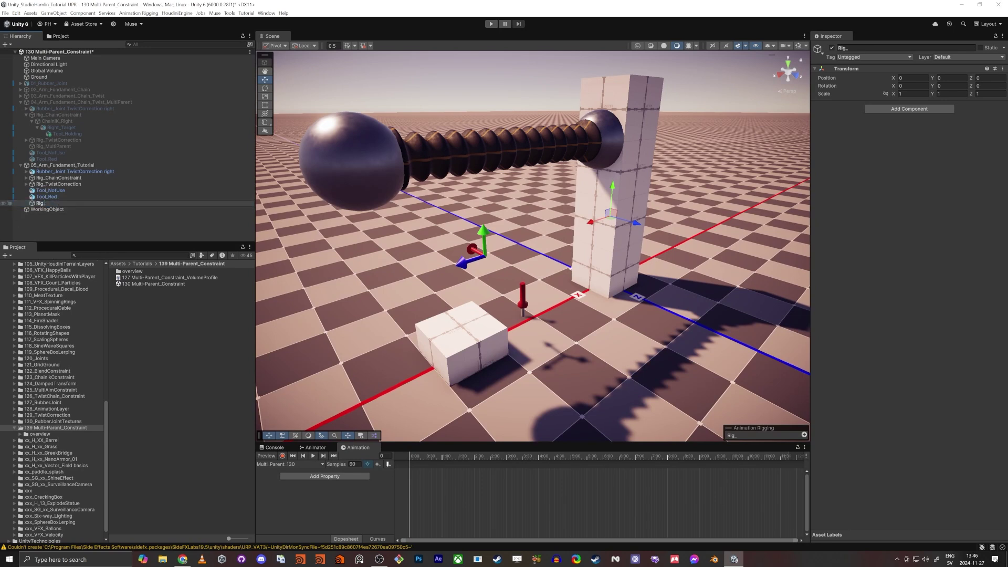
text(MultiParent_Constraint)
key(Return)
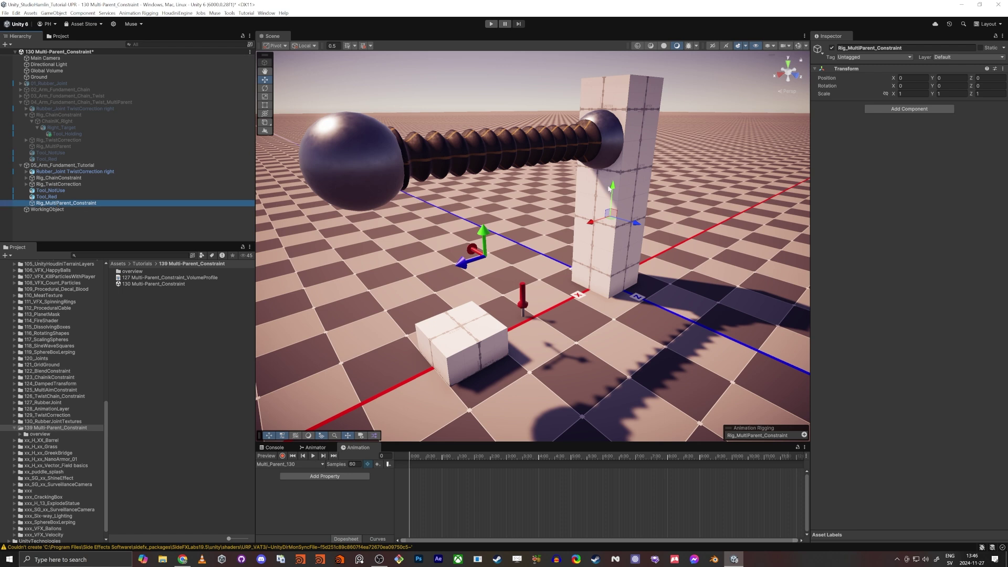
Add a Rig component to Rig_MultiParent_Constraint and assign that object to the empty rig layer in 05_Arm_Fundament_Tutorial's Rig Builder.
click(877, 112)
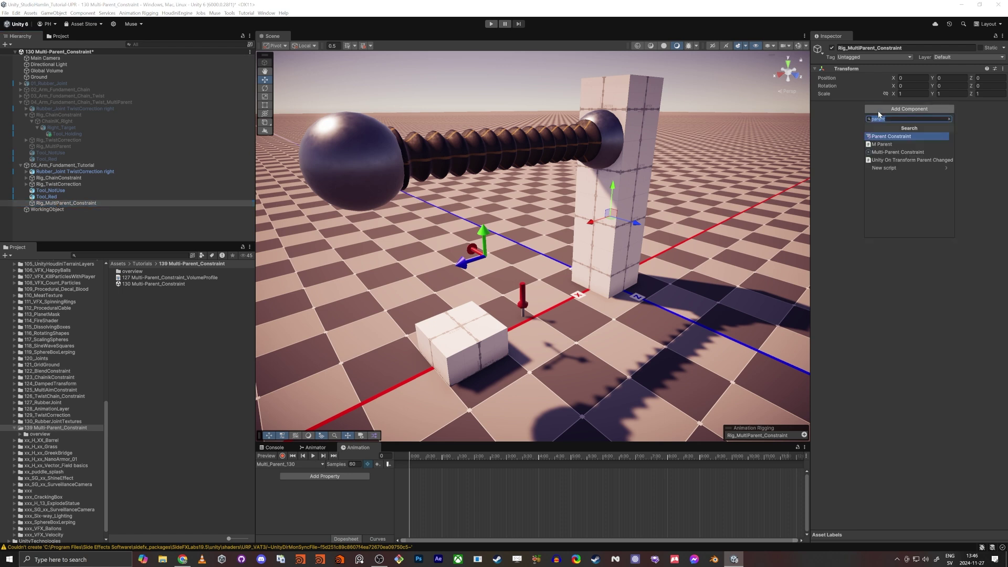
text(rig)
key(Return)
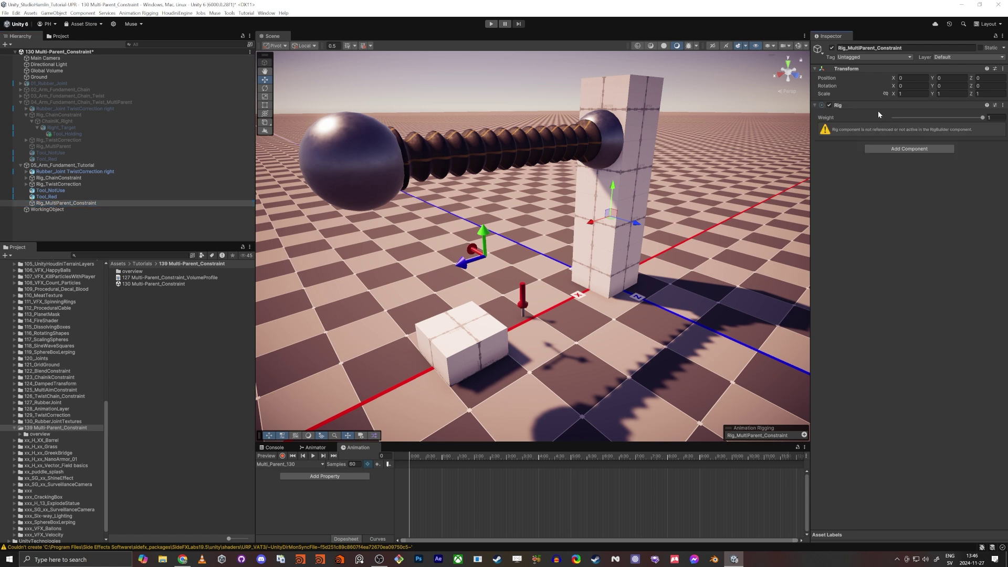
click(62, 164)
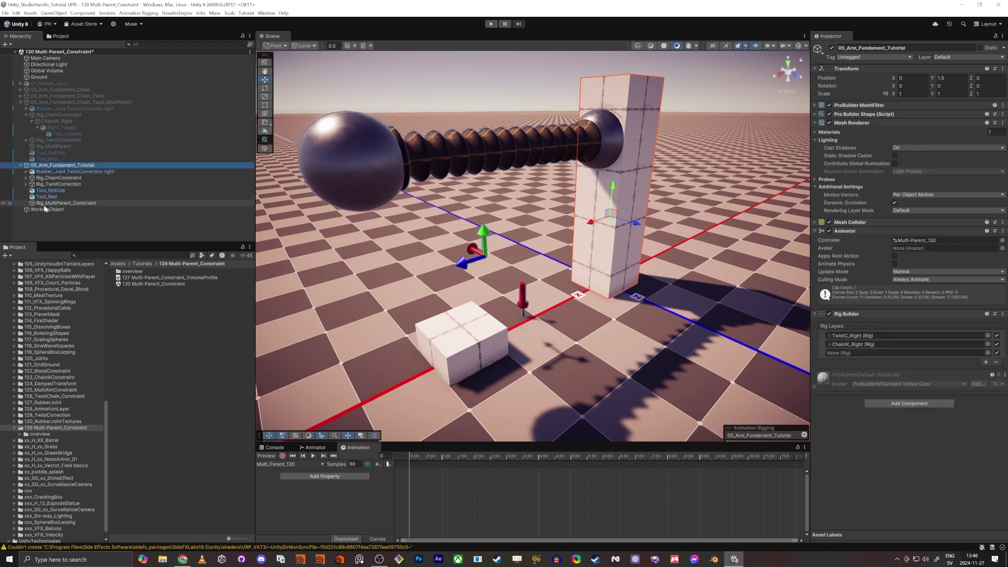
drag(46, 203, 861, 358)
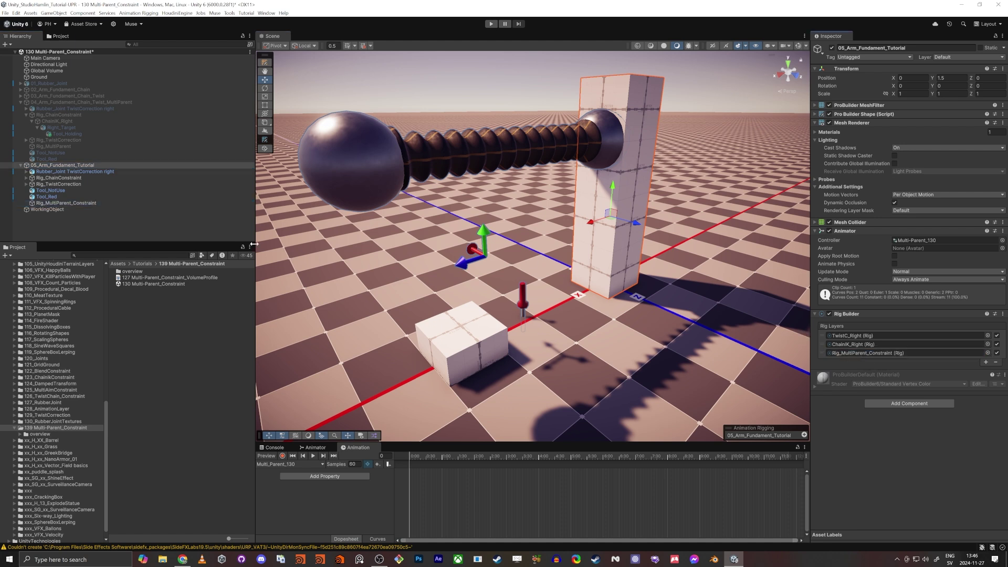
Add a Multi-Parent Constraint component to Rig_MultiParent_Constraint.
click(50, 204)
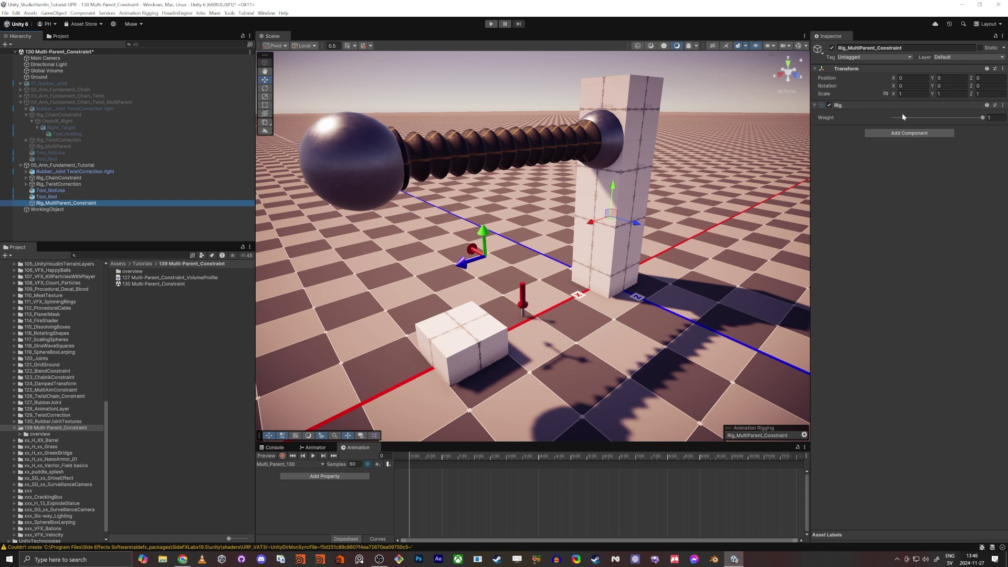
click(914, 134)
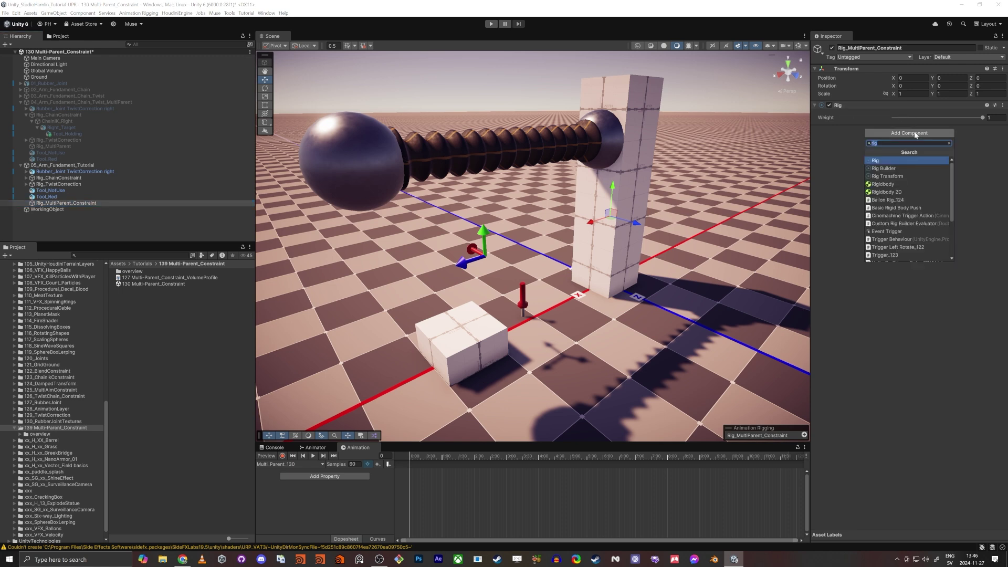
text(multi pare)
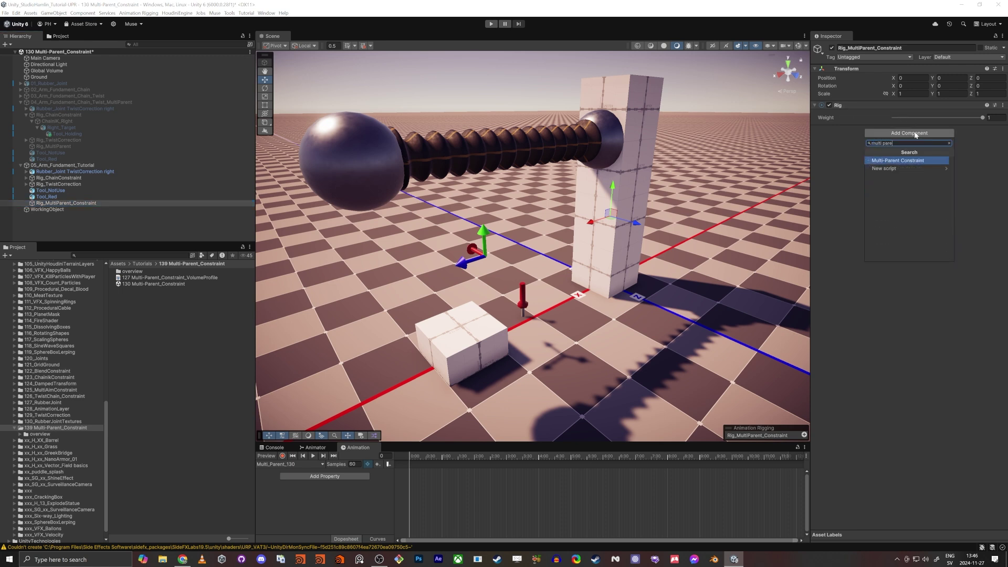
key(Return)
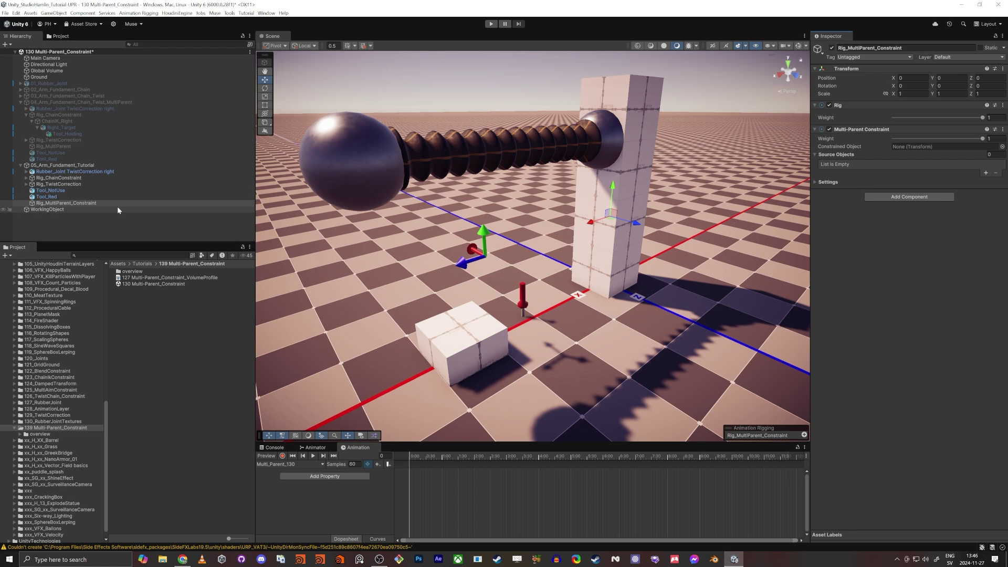
Enable the Mesh Renderer of Tool_NotUse in the tutorial arm and inspect the green tool beside the white block.
click(63, 191)
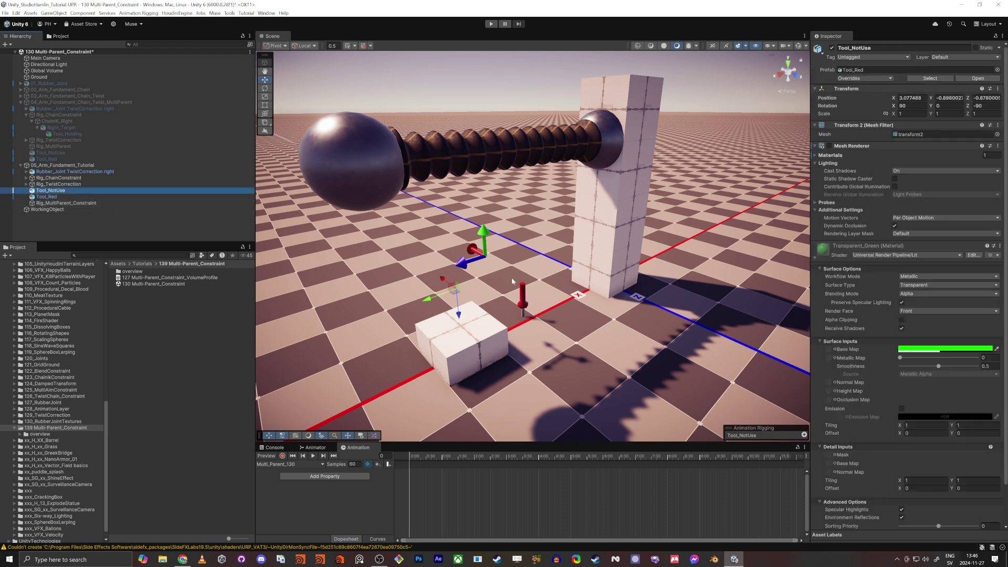
click(829, 146)
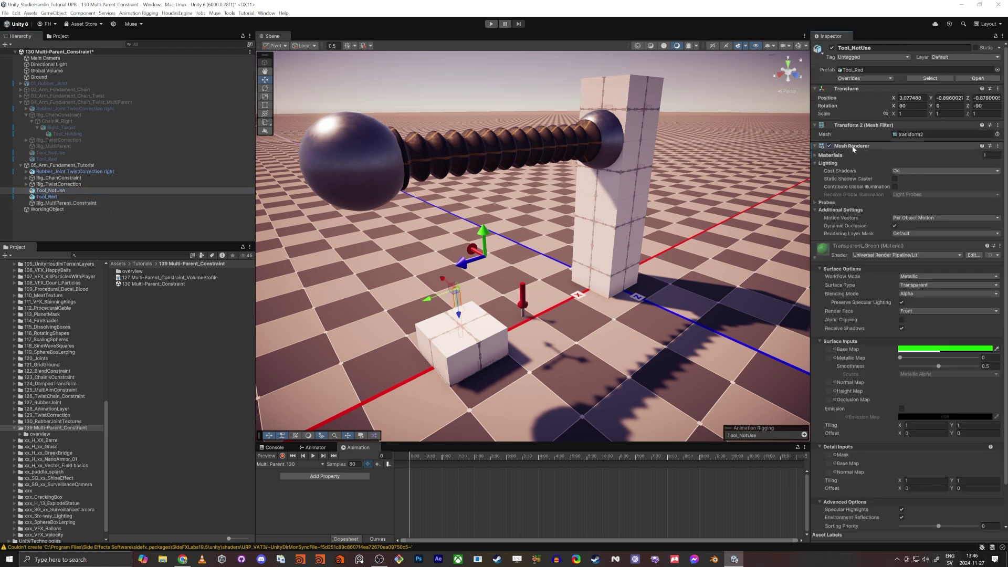
right_drag(415, 328, 622, 357)
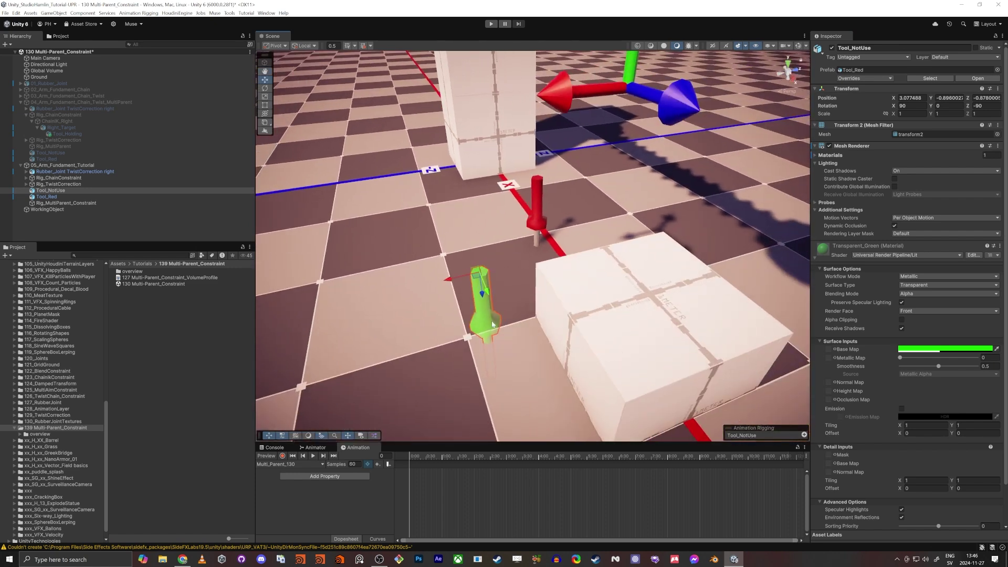
scroll(505, 306, down, 5)
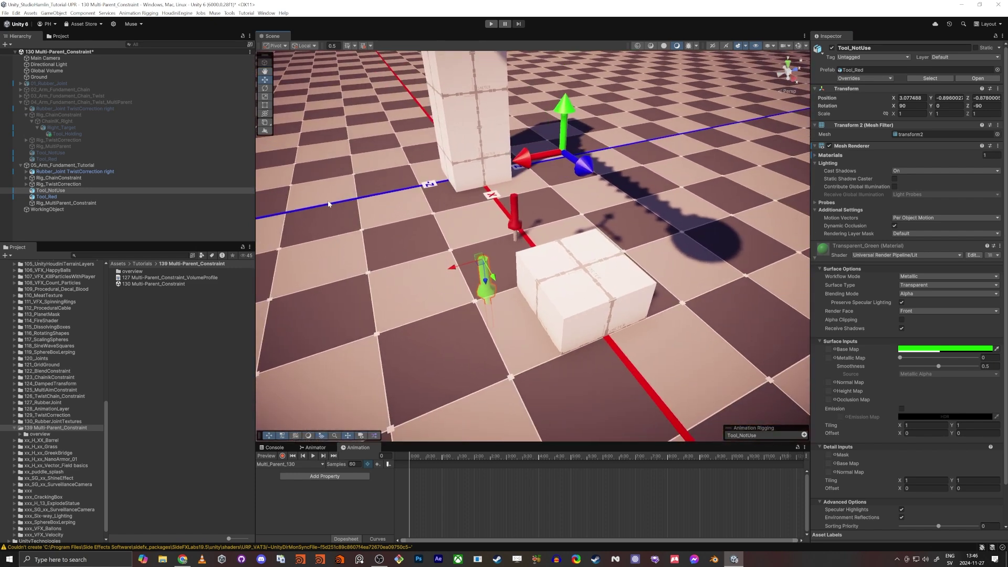
right_drag(328, 204, 590, 177)
Enable the Mesh Renderer of Tool_Holding, the child of Right_Target in the tutorial arm's ChainIK_Right.
click(495, 217)
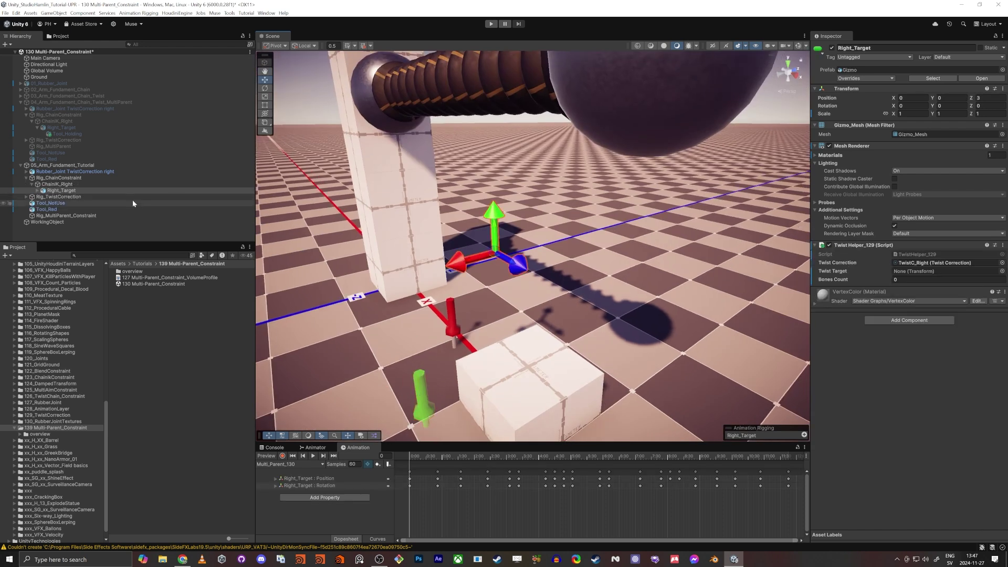
click(37, 191)
click(58, 196)
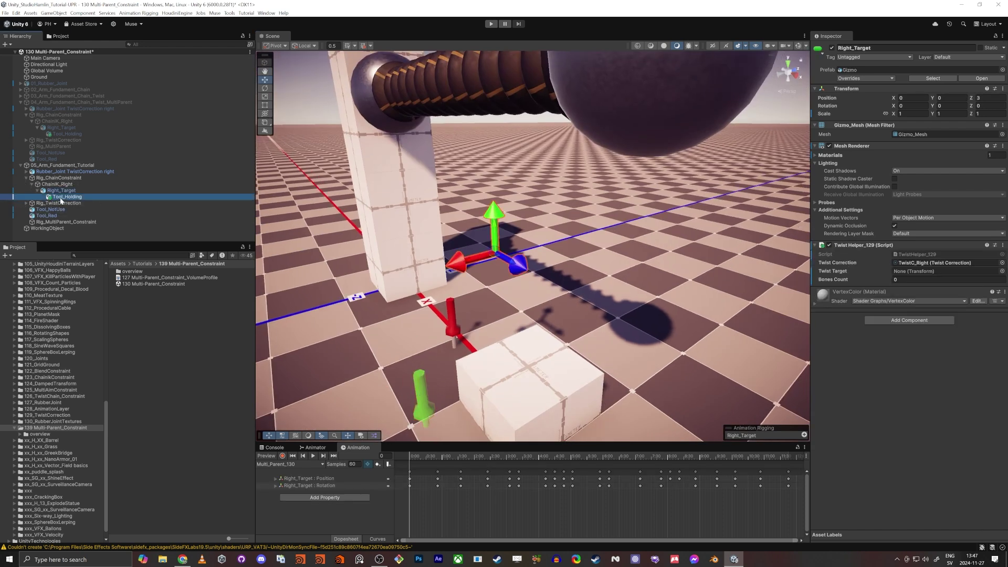
key(f)
alt+drag(554, 266, 552, 265)
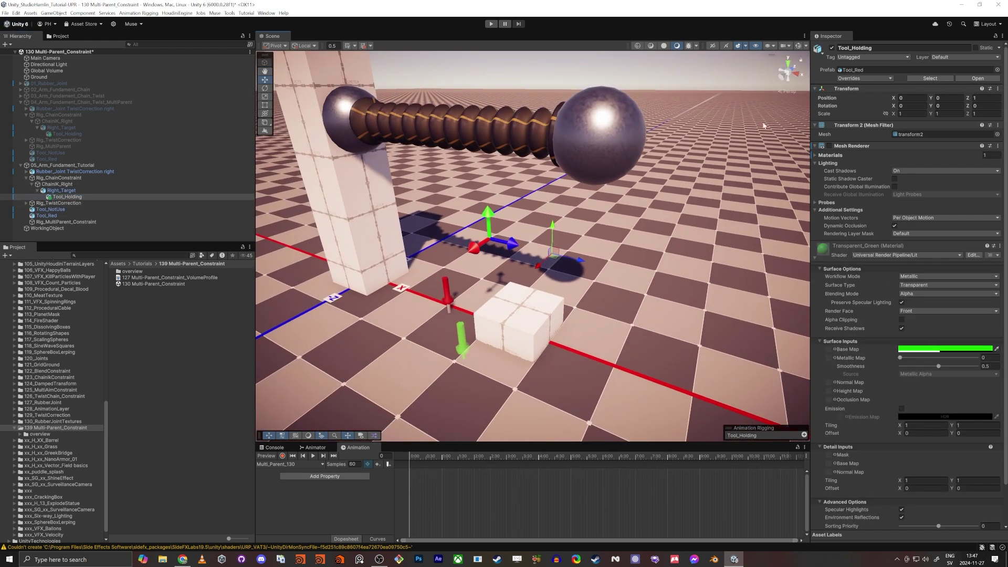
click(829, 146)
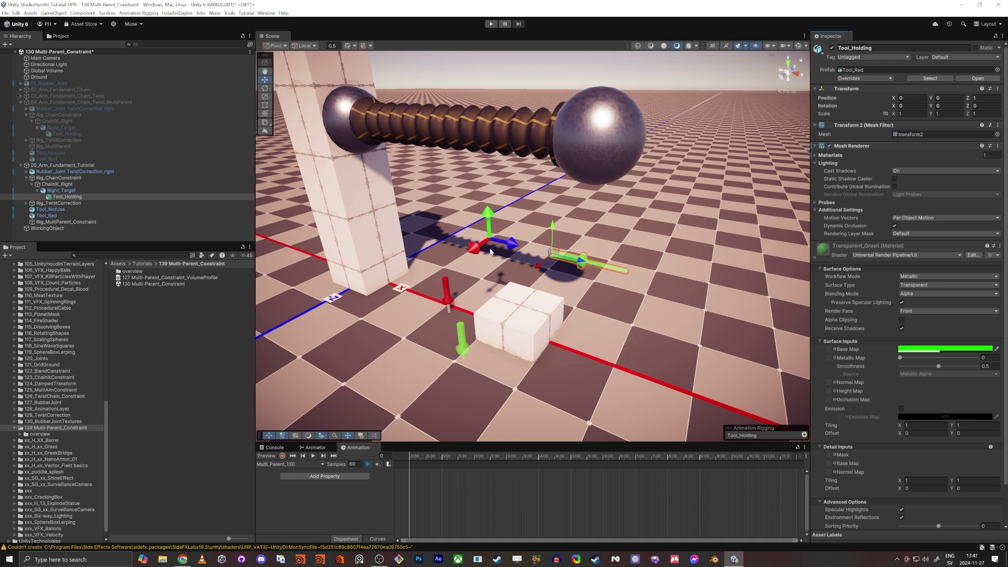
Preview frame 28 and try moving and rotating Right_Target to check how Tool_Holding follows, then leave the preview by selecting 05_Arm_Fundament_Tutorial.
click(62, 191)
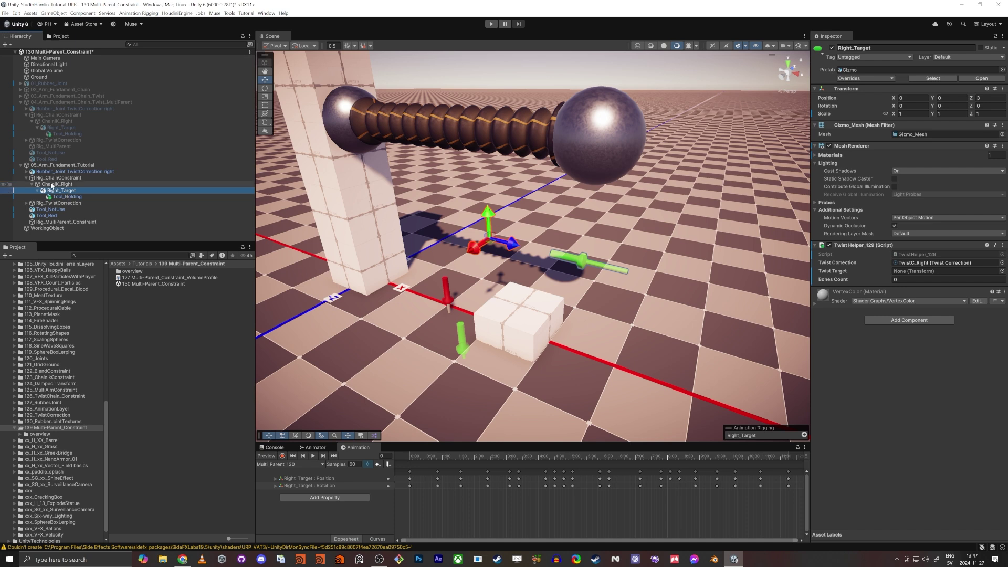
drag(432, 455, 424, 456)
drag(485, 207, 482, 233)
key(e)
key(w)
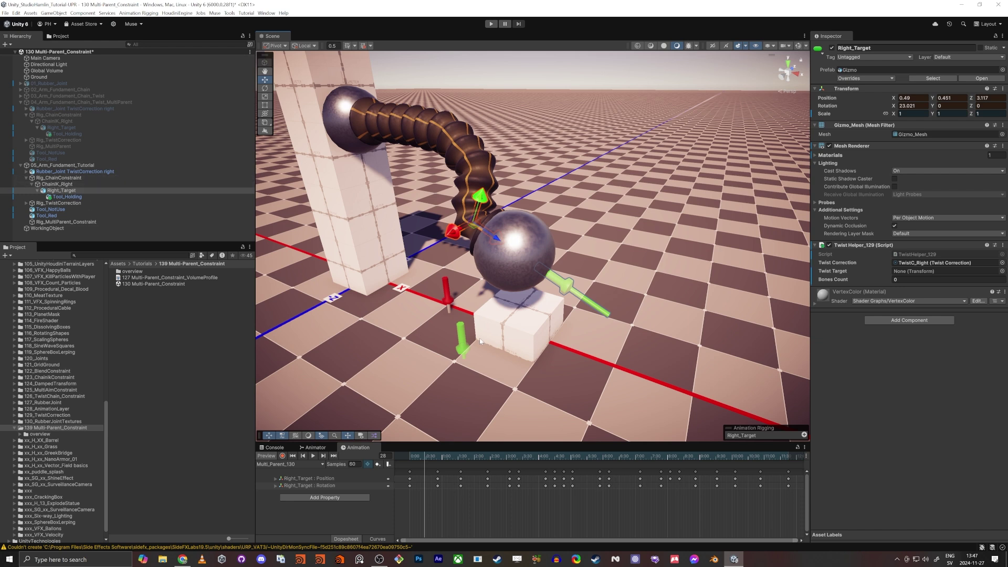
alt+drag(480, 341, 518, 219)
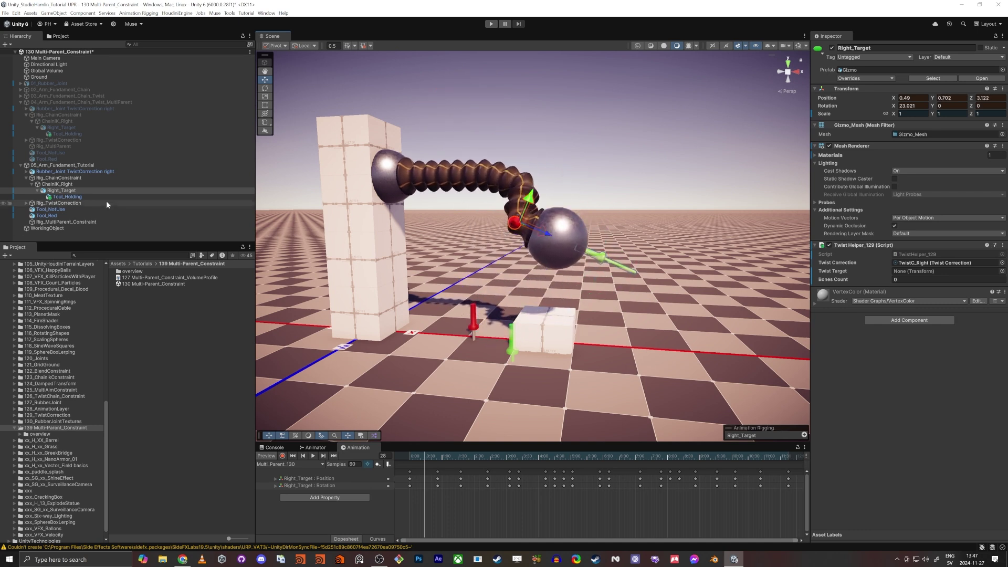
click(69, 185)
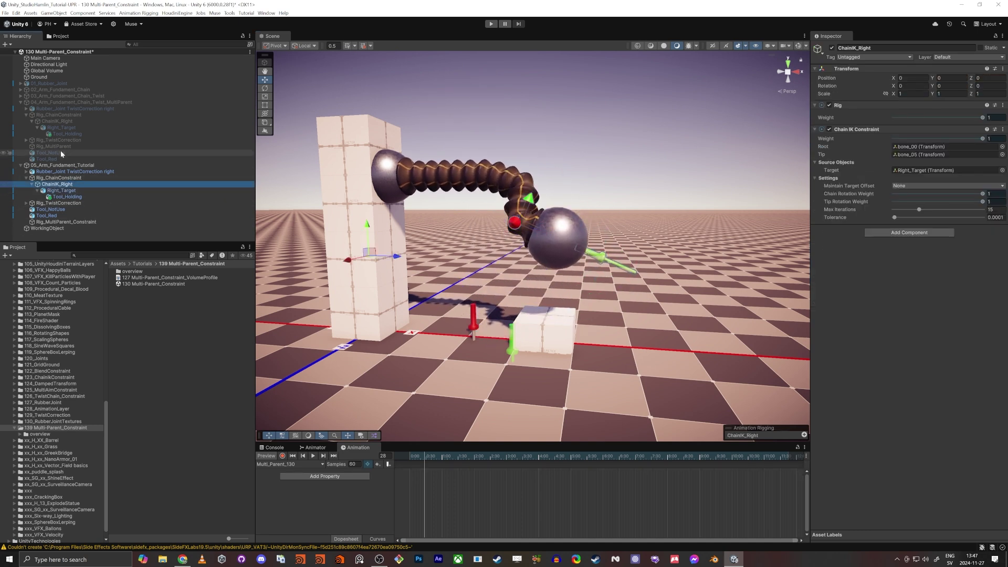
alt+drag(397, 266, 483, 264)
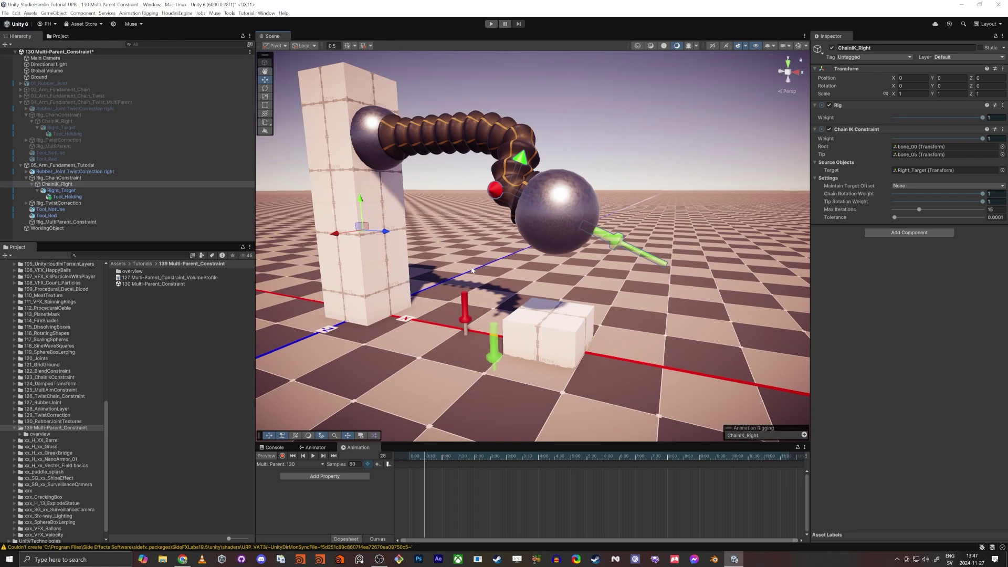
click(128, 165)
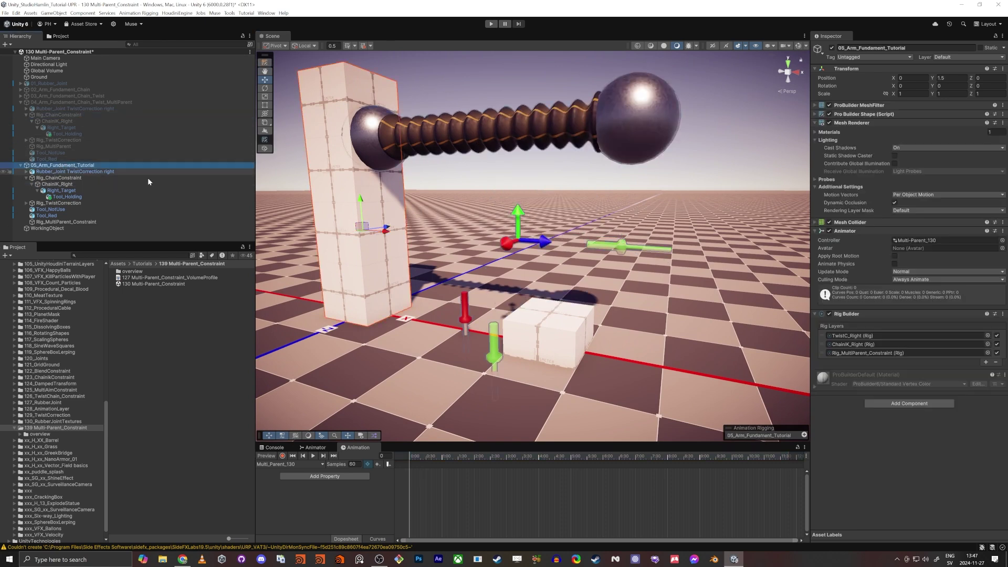
right_drag(572, 236, 555, 252)
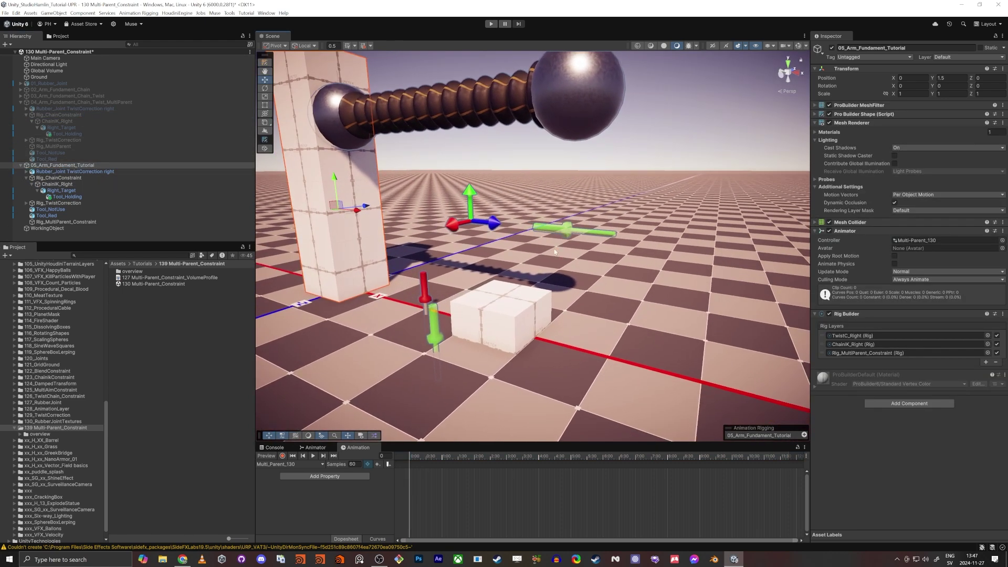
Inspect Tool_Holding, Tool_NotUse and Tool_Red one after another to compare their placement in the scene.
click(67, 197)
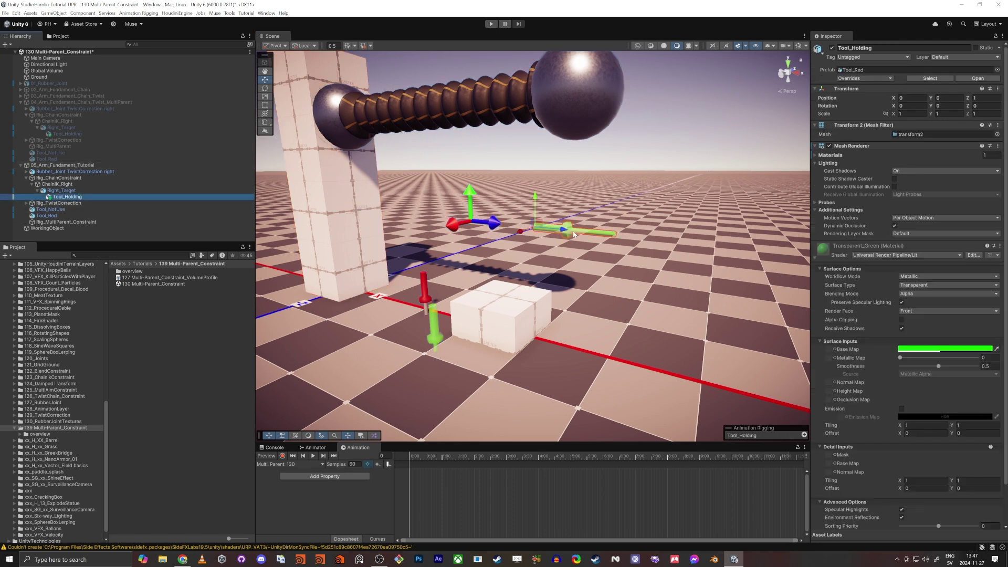
click(50, 209)
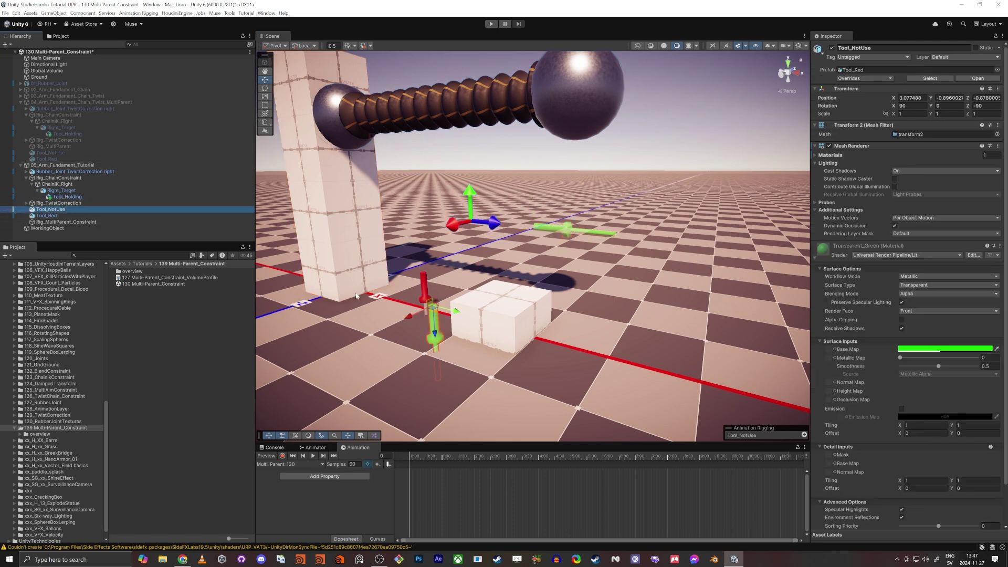
right_drag(455, 352, 439, 376)
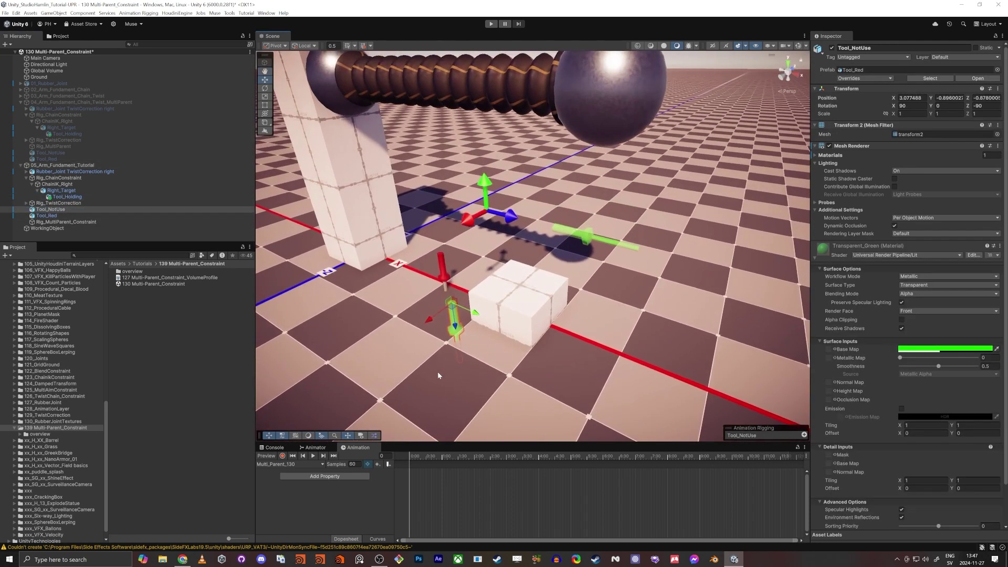
click(47, 215)
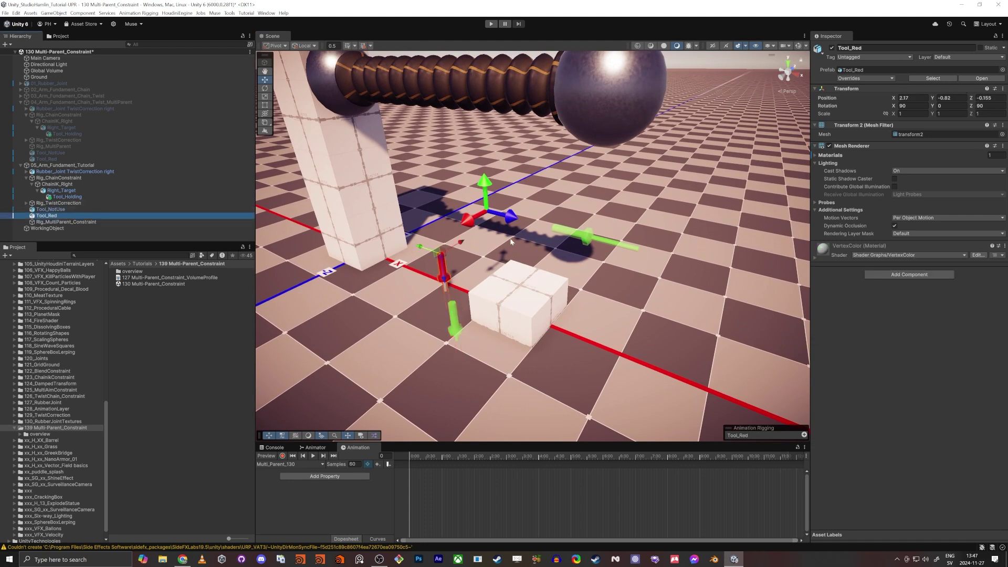
Add Tool_NotUse and Tool_Holding as source objects of Rig_MultiParent_Constraint and assign Tool_Red as its constrained object.
click(66, 222)
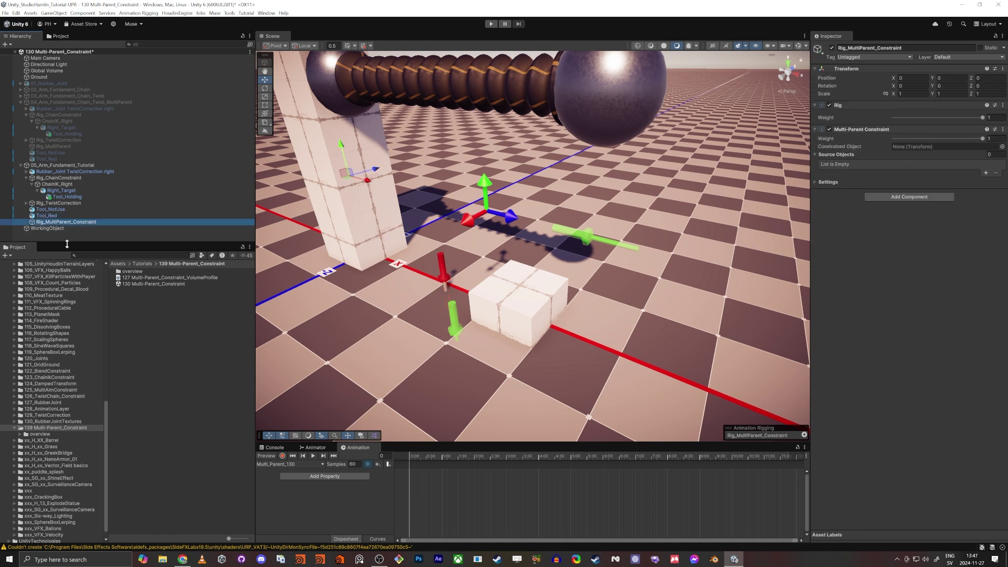
drag(57, 210, 515, 179)
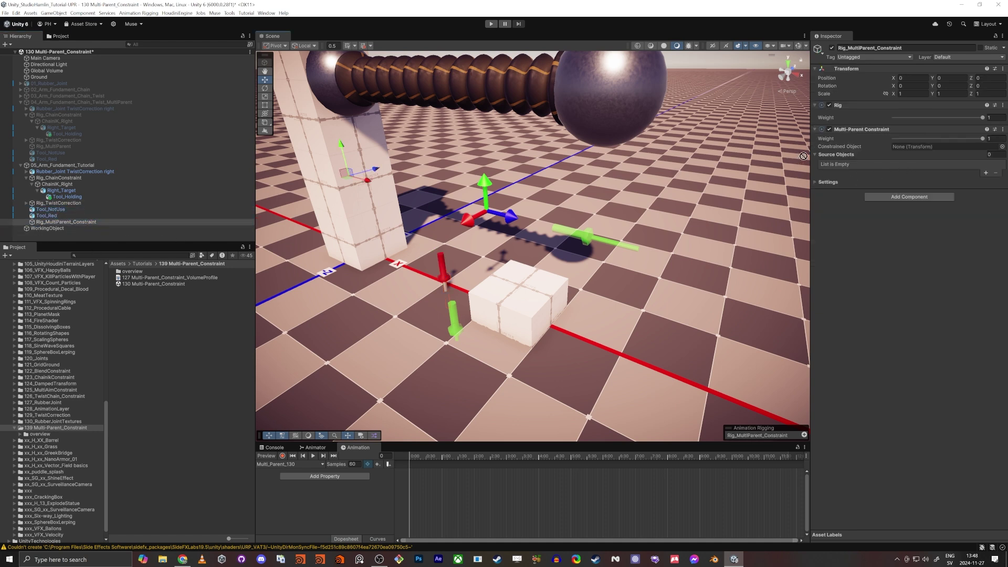
drag(803, 155, 843, 164)
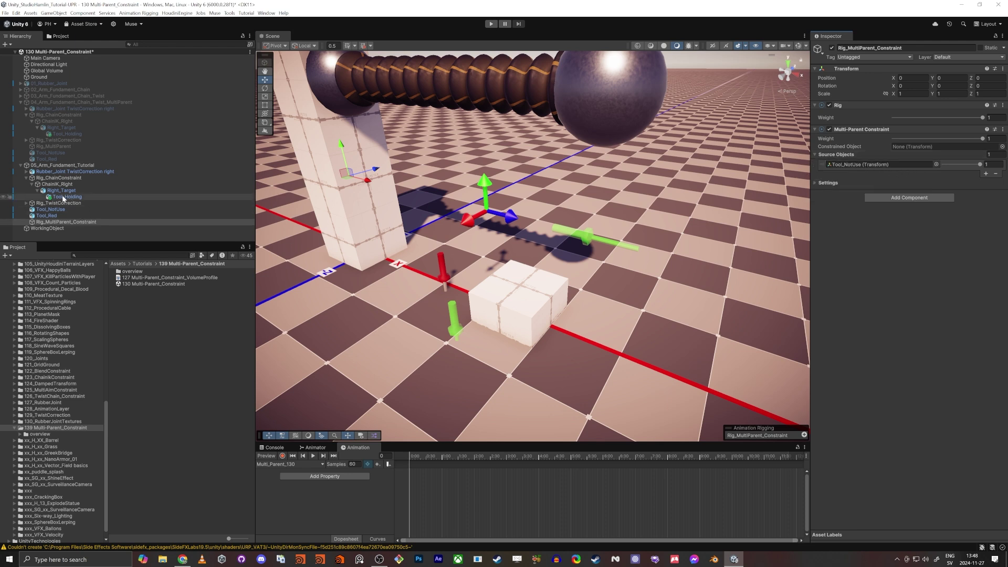
drag(63, 198, 842, 161)
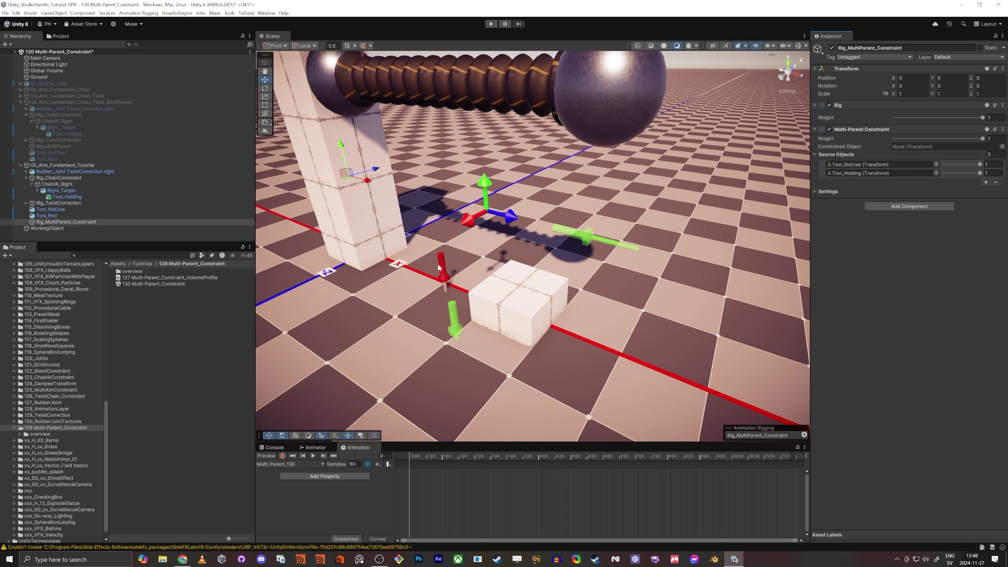
drag(46, 215, 914, 149)
Test the Multi-Parent Constraint in Play mode by varying the Tool_NotUse and Tool_Holding weights between 0 and 1, then exit Play mode.
click(490, 25)
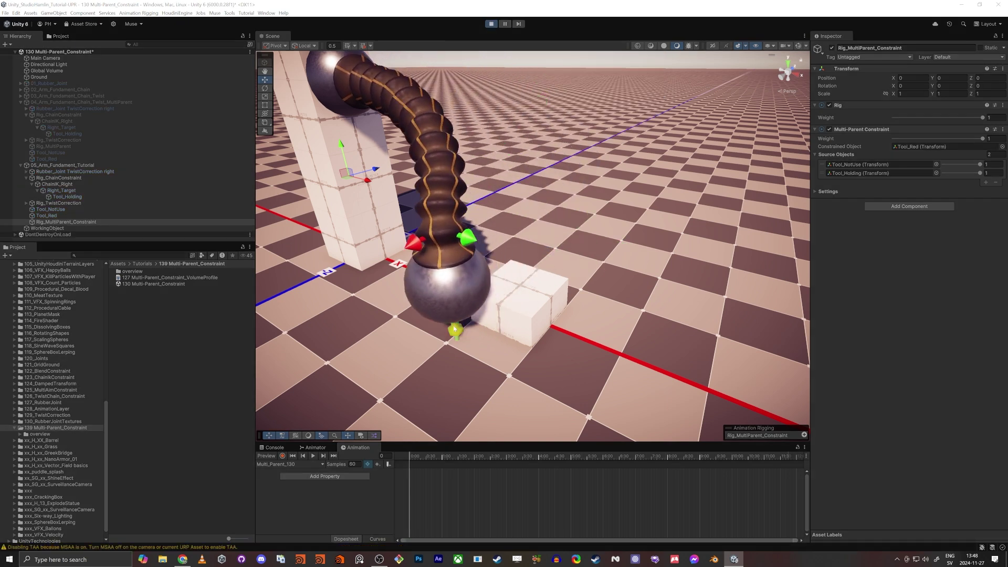
click(44, 221)
drag(980, 165, 943, 168)
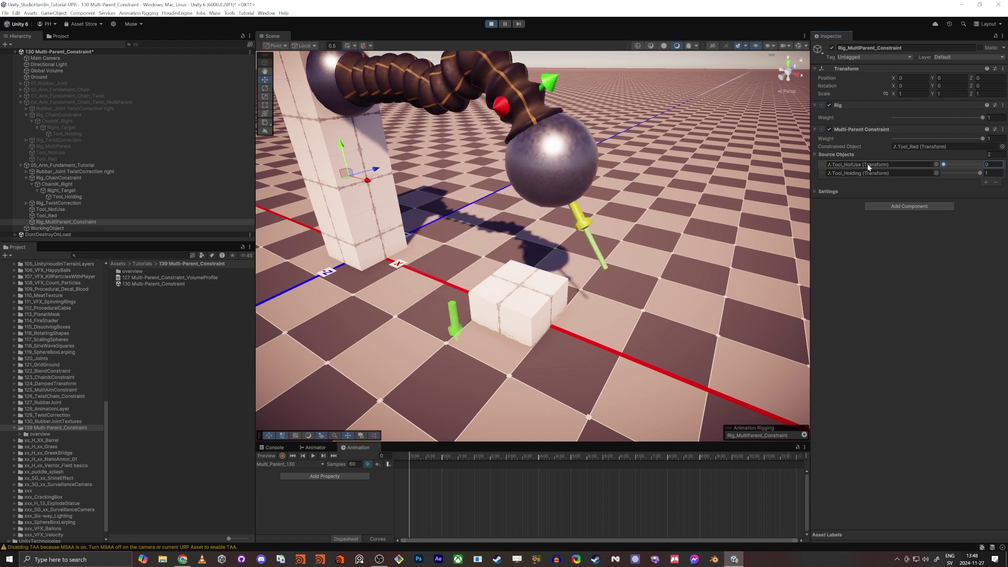
mouse_move(978, 172)
mouse_down()
mouse_move(930, 169)
mouse_move(980, 164)
mouse_up()
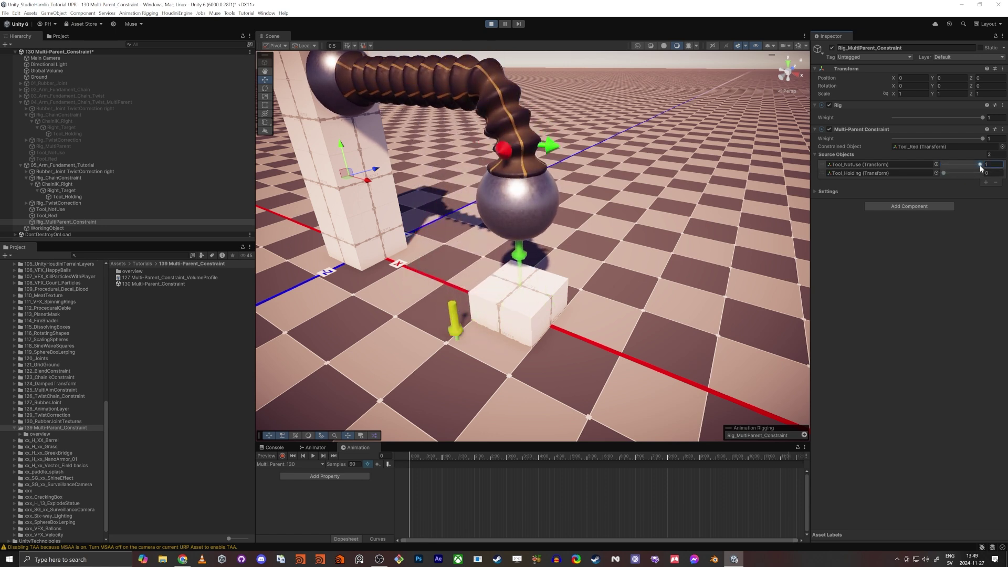
drag(979, 164, 900, 169)
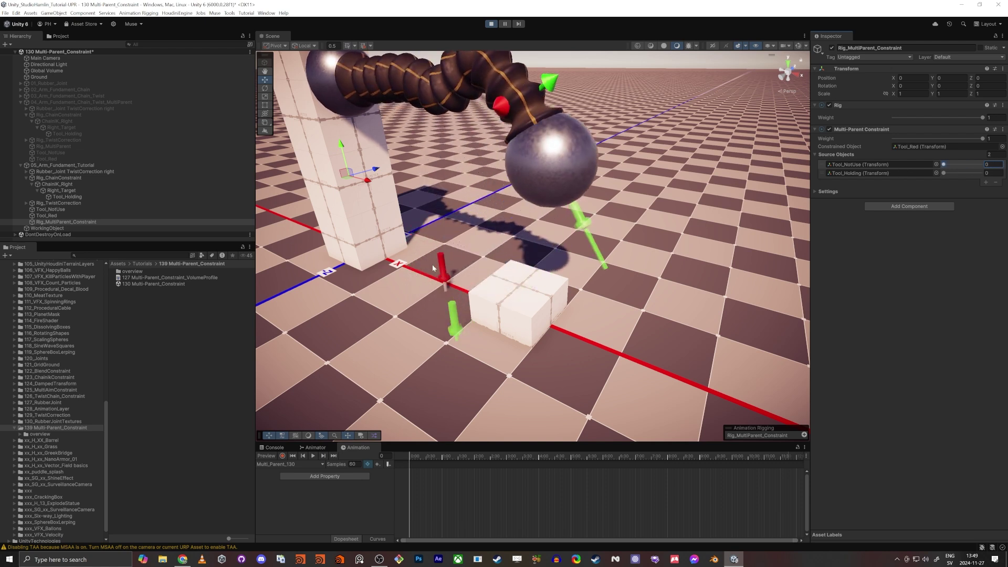
drag(943, 165, 975, 165)
click(950, 173)
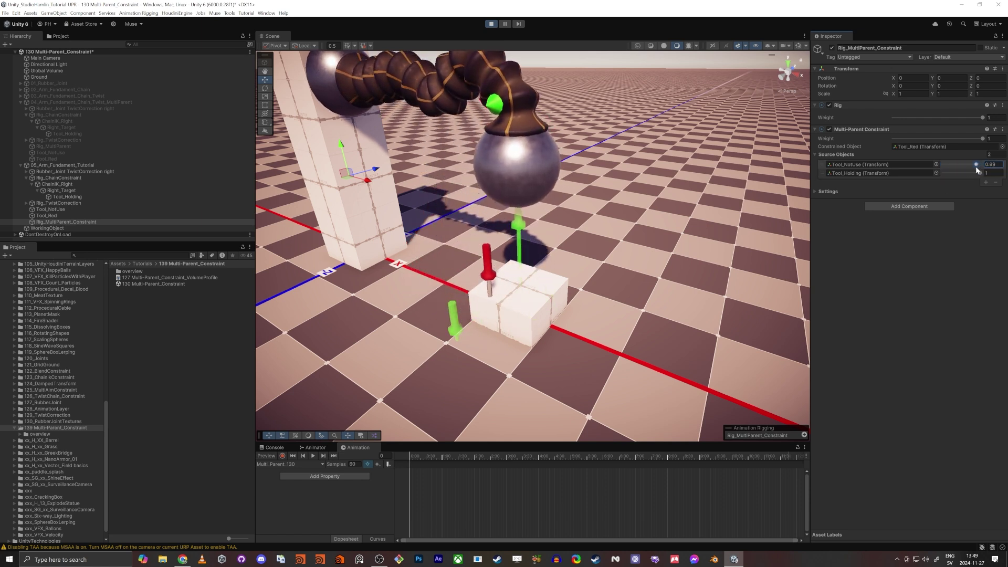
click(491, 24)
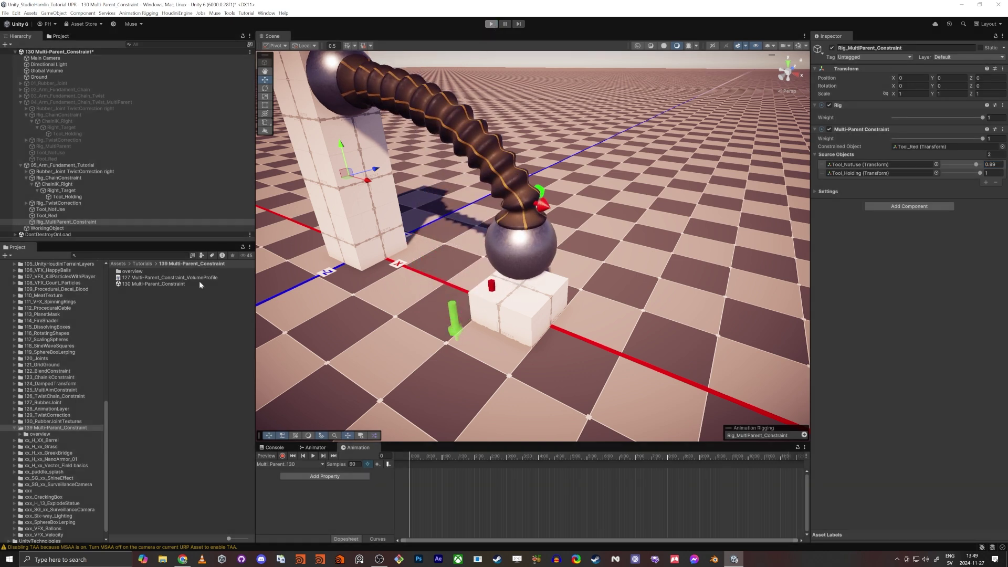
Collapse Rig_ChainConstraint under 05_Arm_Fundament_Tutorial, try moving the arm object and undo that move.
click(52, 165)
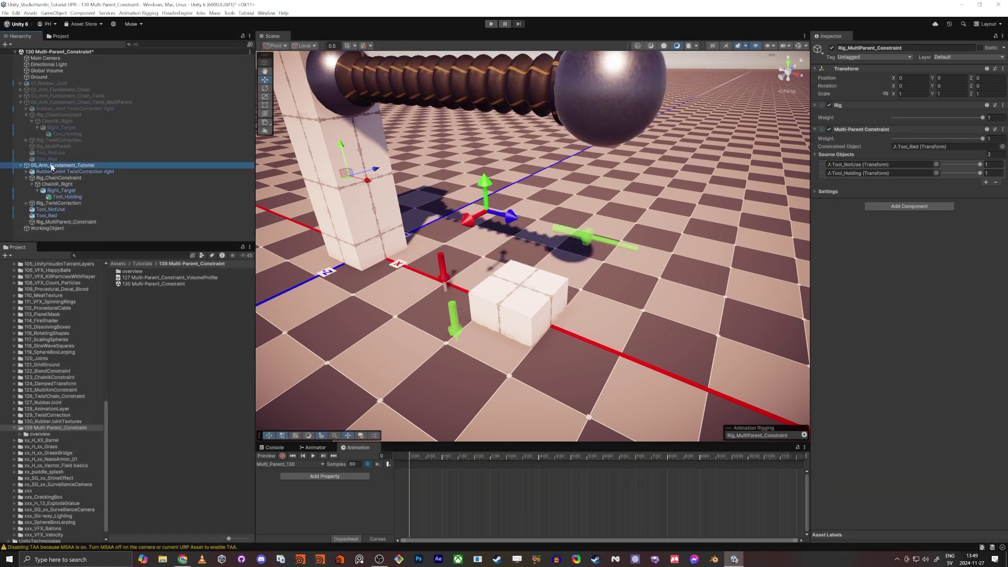
click(26, 178)
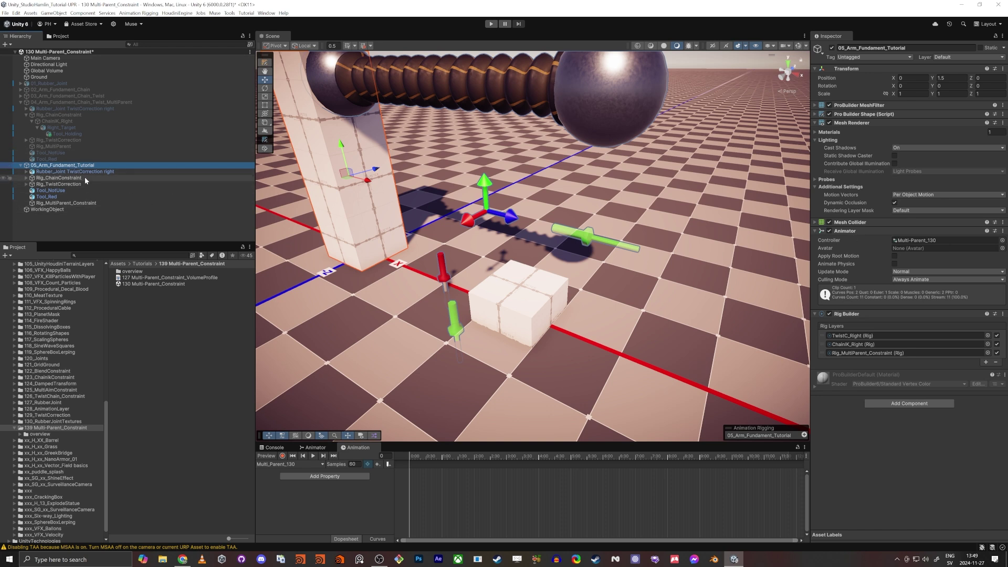
drag(352, 175, 357, 143)
key(ctrl+z)
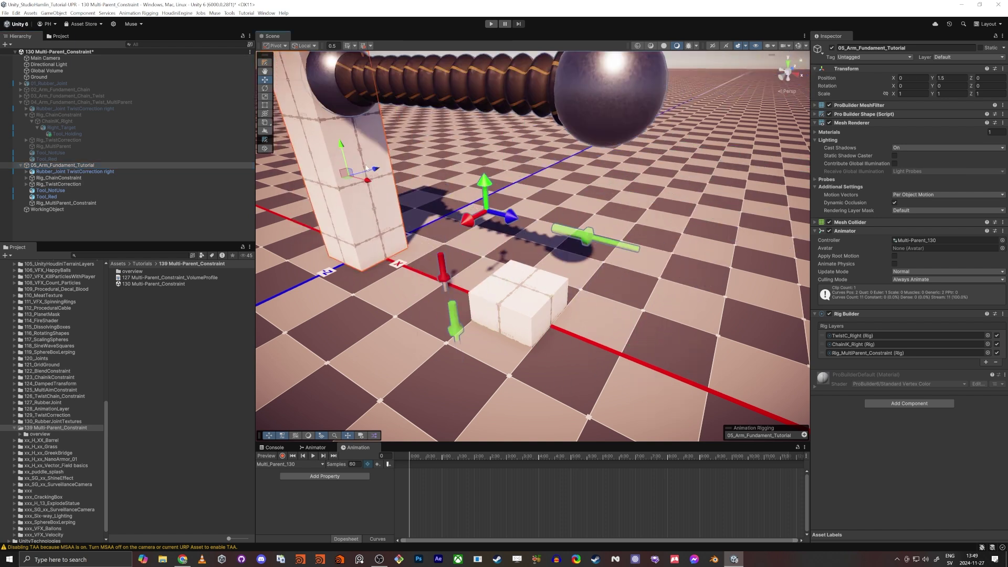
Scrub through the Multi_Parent_130 animation and examine Right_Target's position and rotation keyframes, undoing the accidental keyframe shift.
click(67, 204)
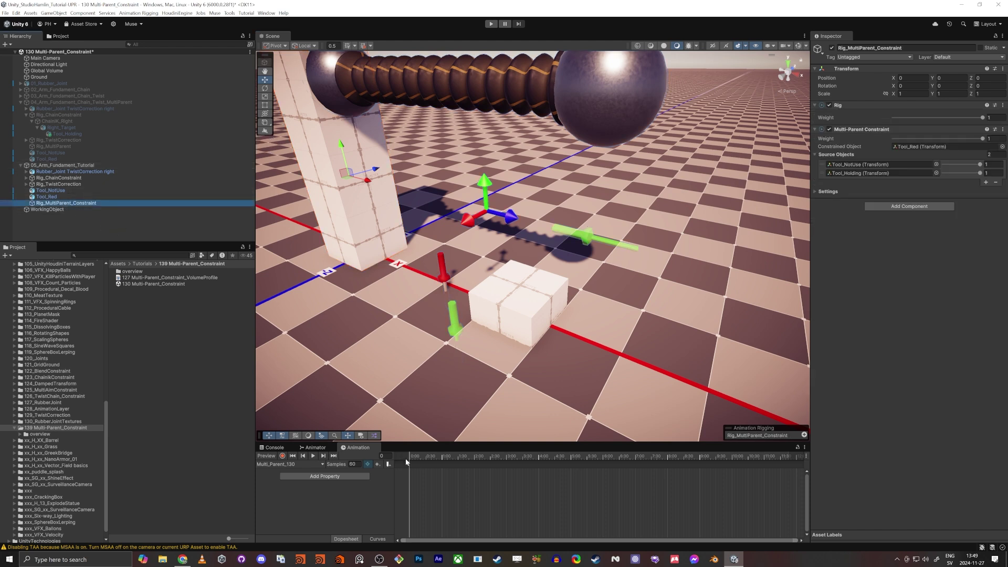
drag(412, 456, 541, 450)
click(26, 177)
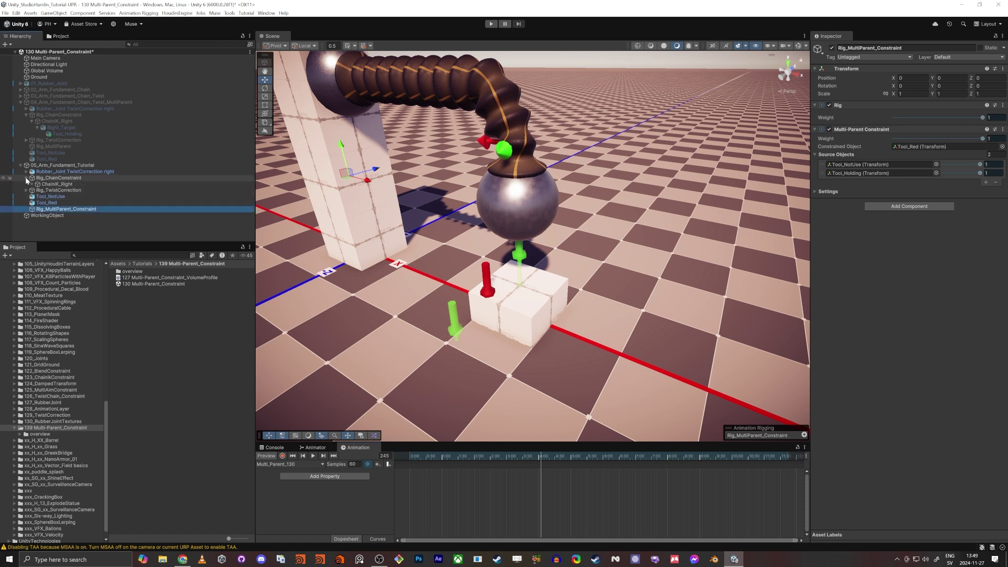
click(62, 191)
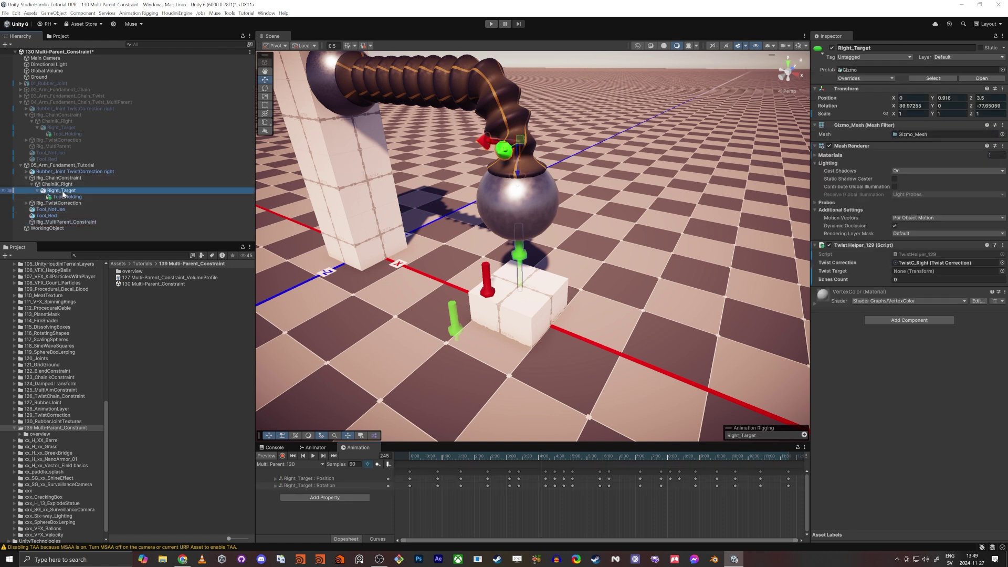
drag(449, 457, 778, 492)
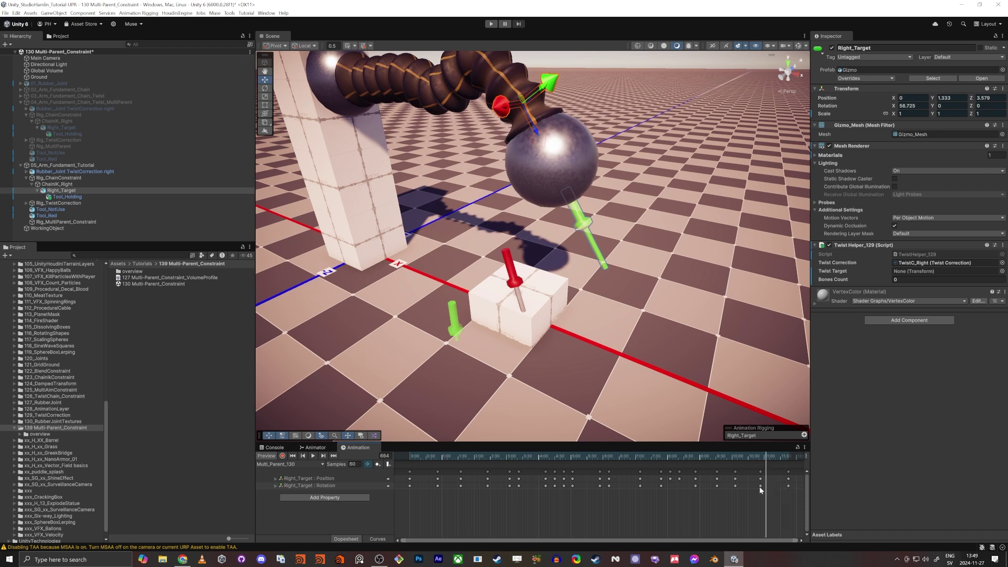
drag(695, 486, 684, 490)
key(ctrl+z)
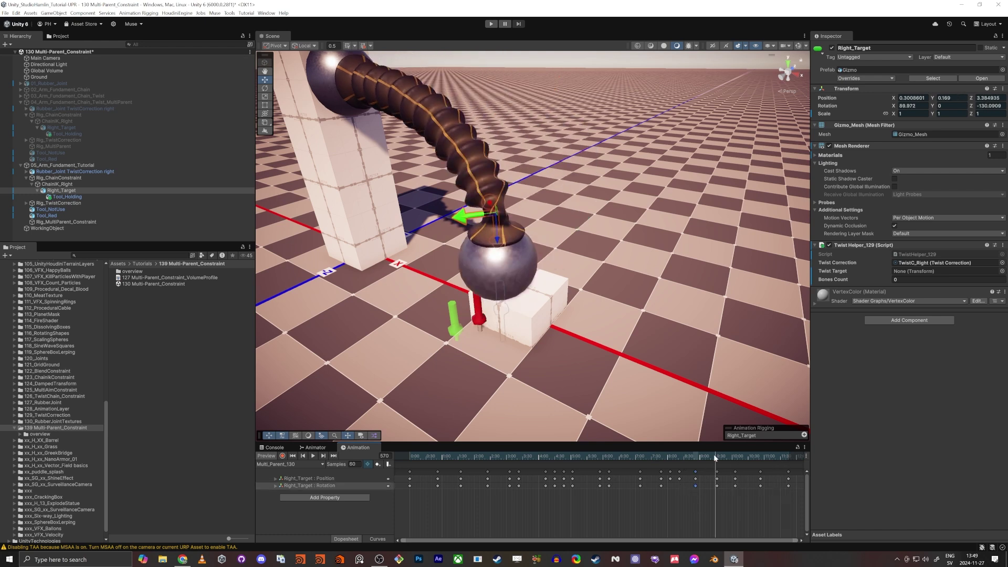
Enable keyframe recording and key Rig_MultiParent_Constraint's source weights at frame 0 with Tool_NotUse 1 and Tool_Holding 0.
drag(713, 454, 542, 457)
mouse_move(447, 461)
mouse_down()
mouse_move(402, 456)
mouse_move(447, 461)
mouse_up()
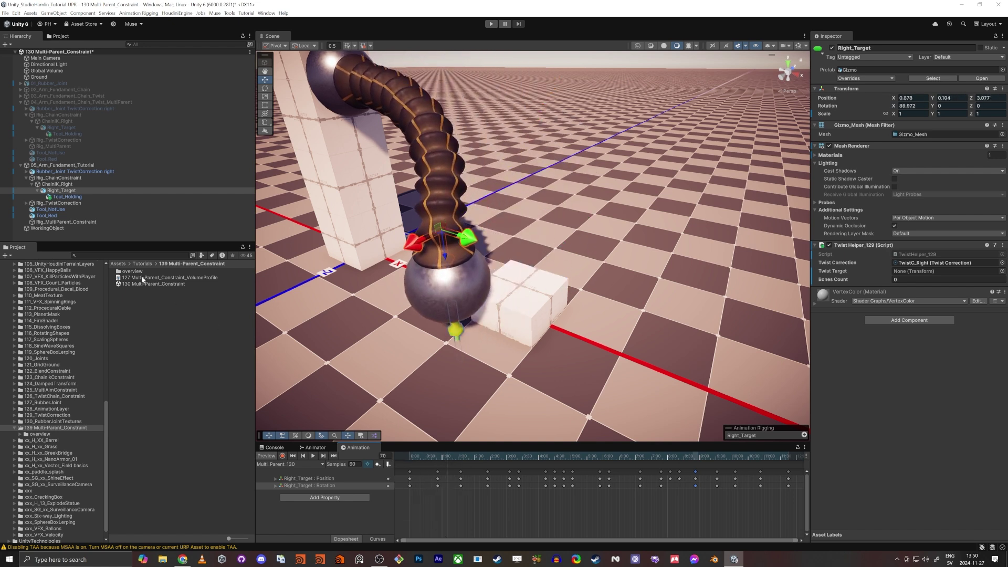
click(282, 456)
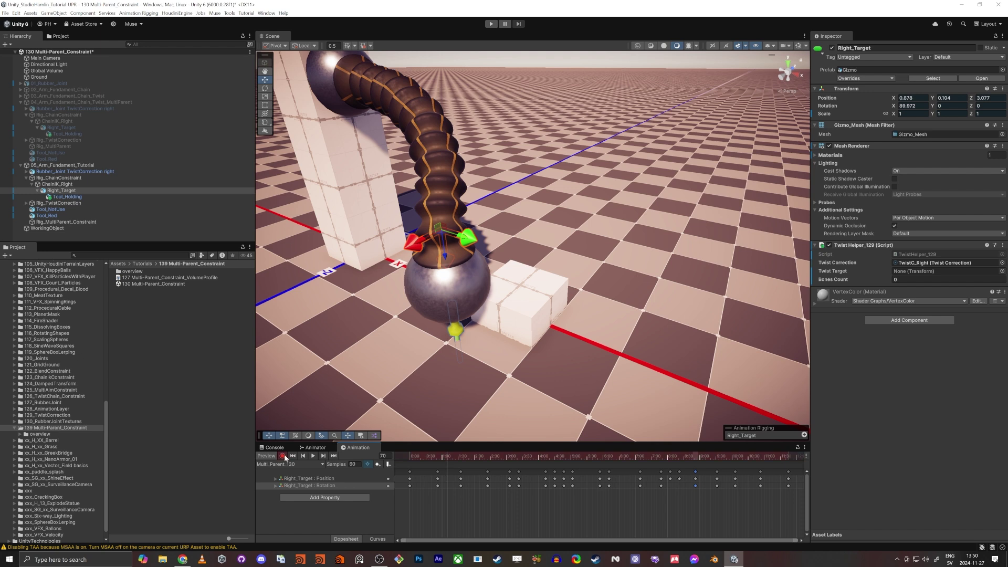
click(58, 222)
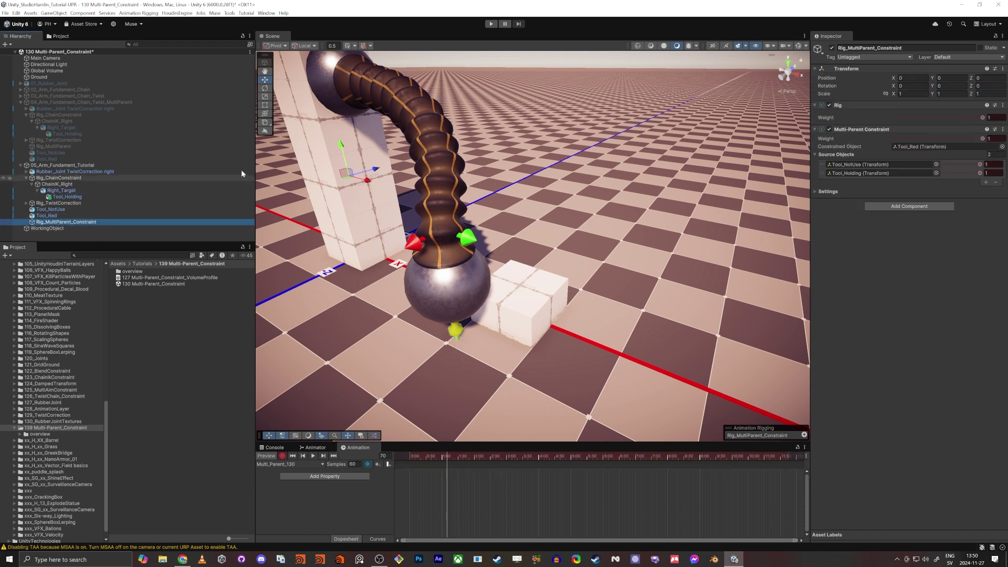
scroll(451, 344, up, 4)
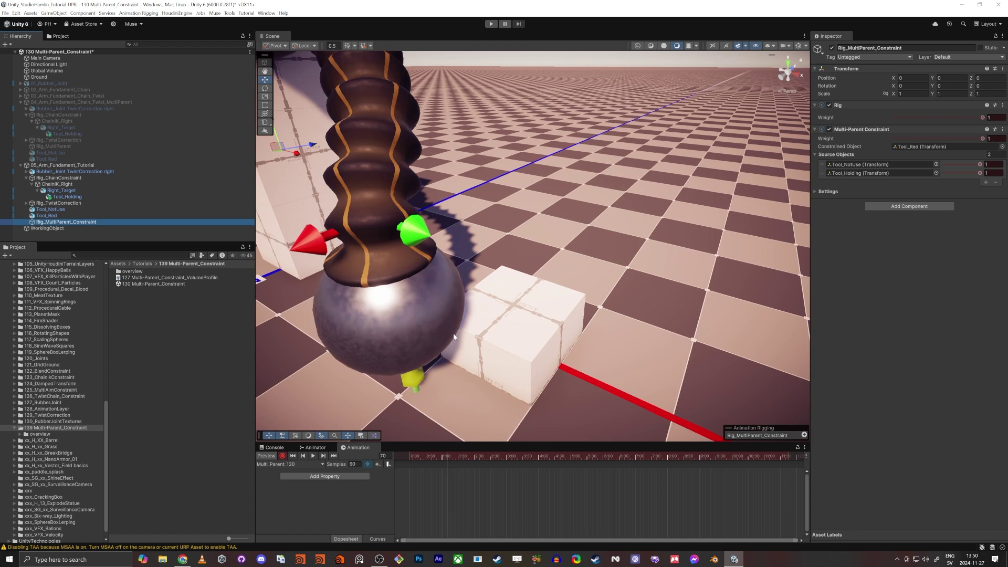
key(q)
right_drag(451, 344, 434, 316)
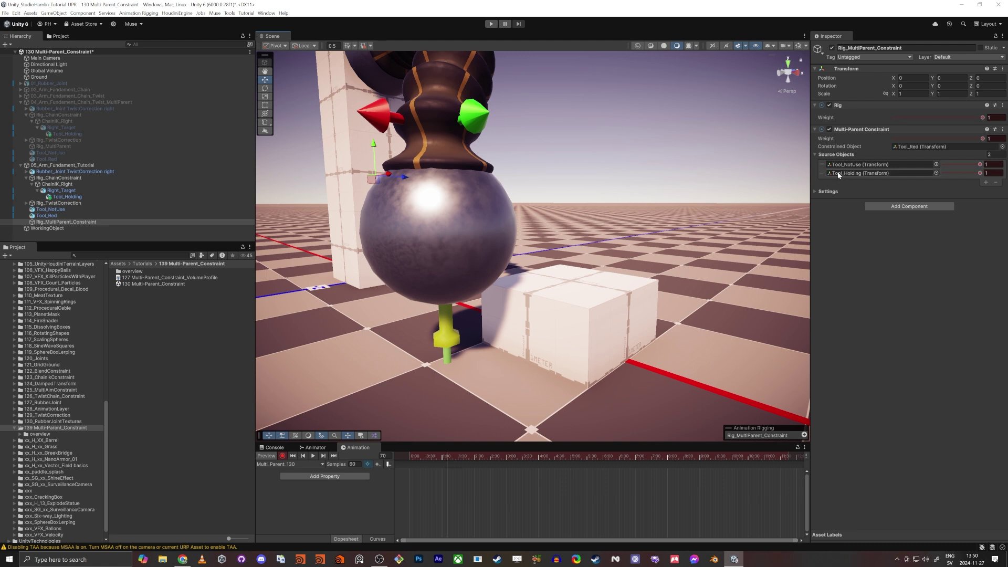
drag(458, 458, 401, 455)
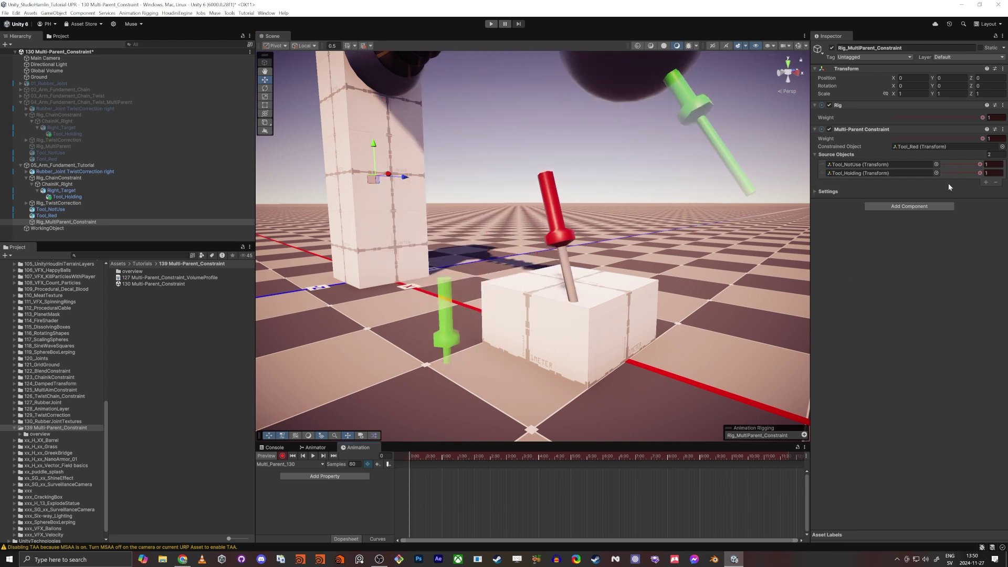
drag(978, 166, 892, 175)
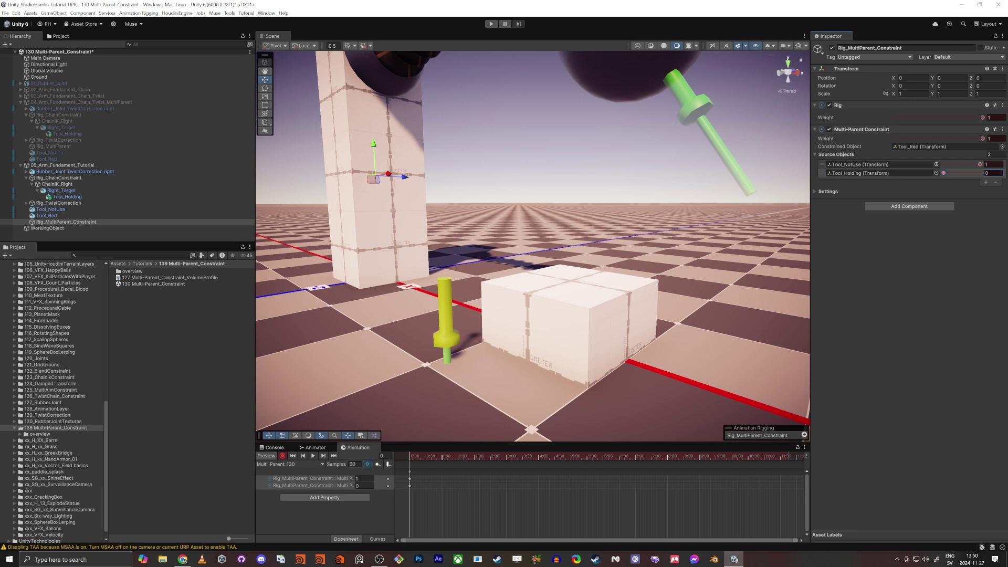
Key the source weights at frame 62 with Tool_Holding 1 and Tool_NotUse 0.
drag(414, 457, 442, 462)
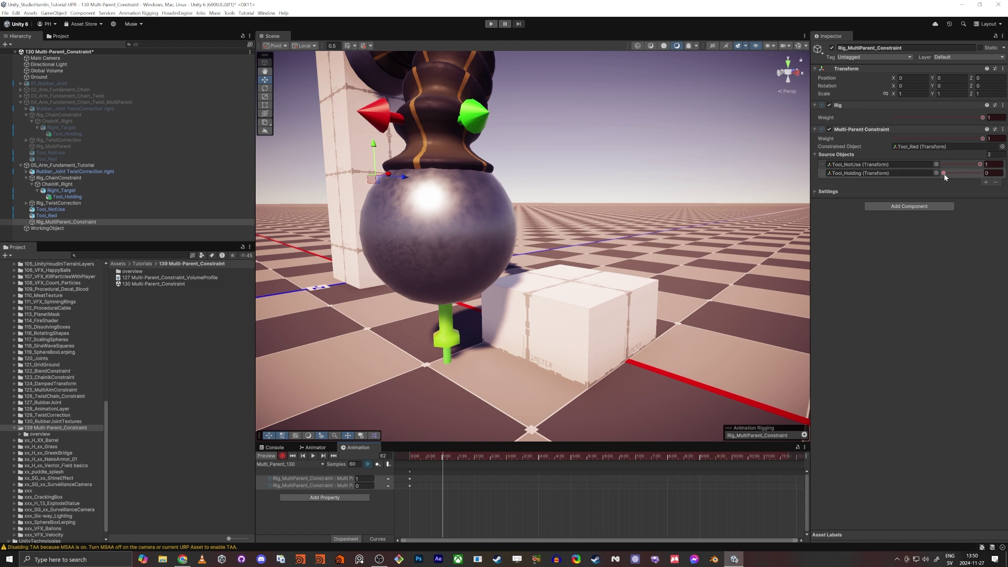
drag(944, 175, 983, 177)
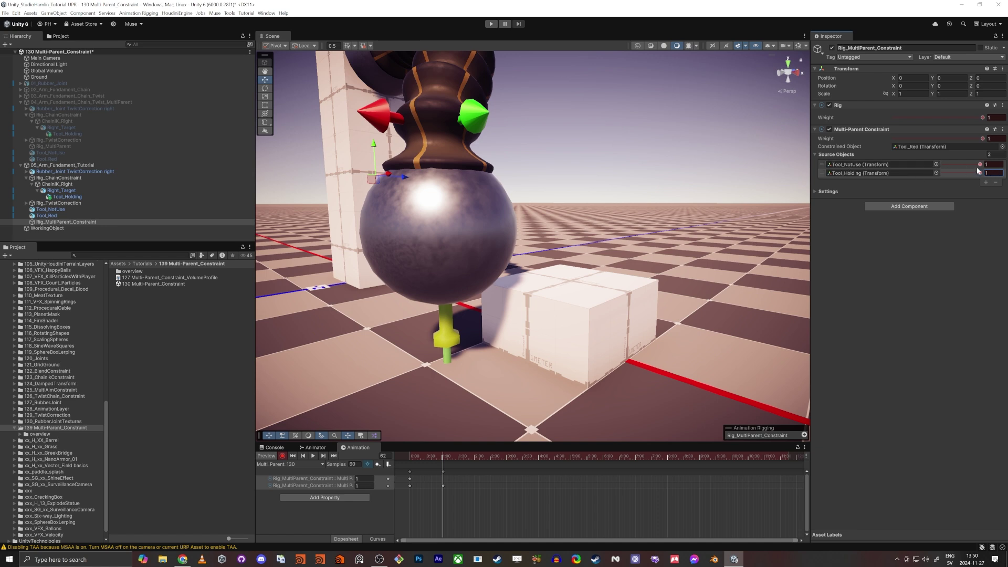
drag(979, 165, 935, 166)
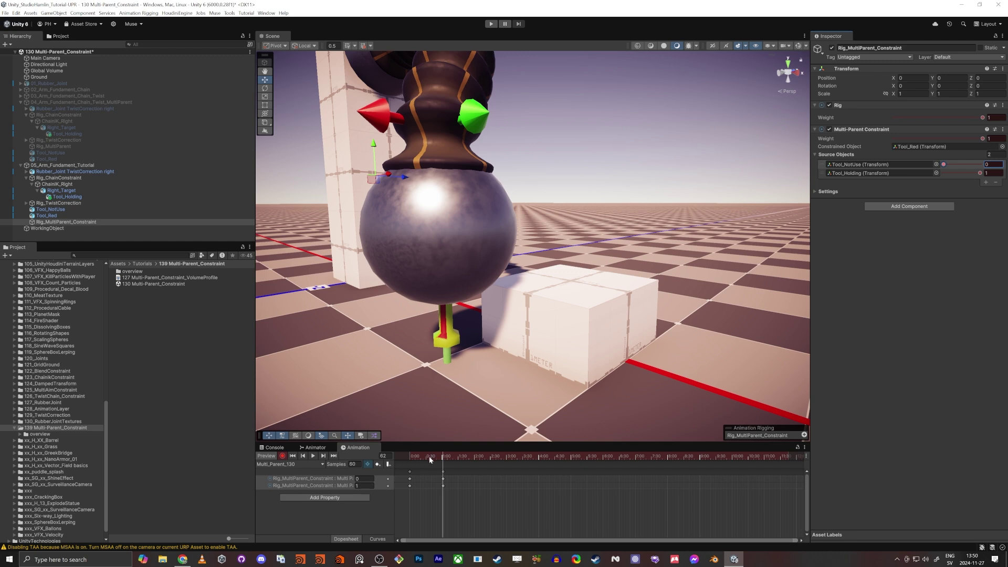
Key the source weights at frame 59, just before the pickup, with Tool_NotUse 1 and Tool_Holding 0.
mouse_move(429, 457)
mouse_down()
mouse_move(405, 455)
mouse_move(438, 456)
mouse_up()
scroll(441, 474, up, 5)
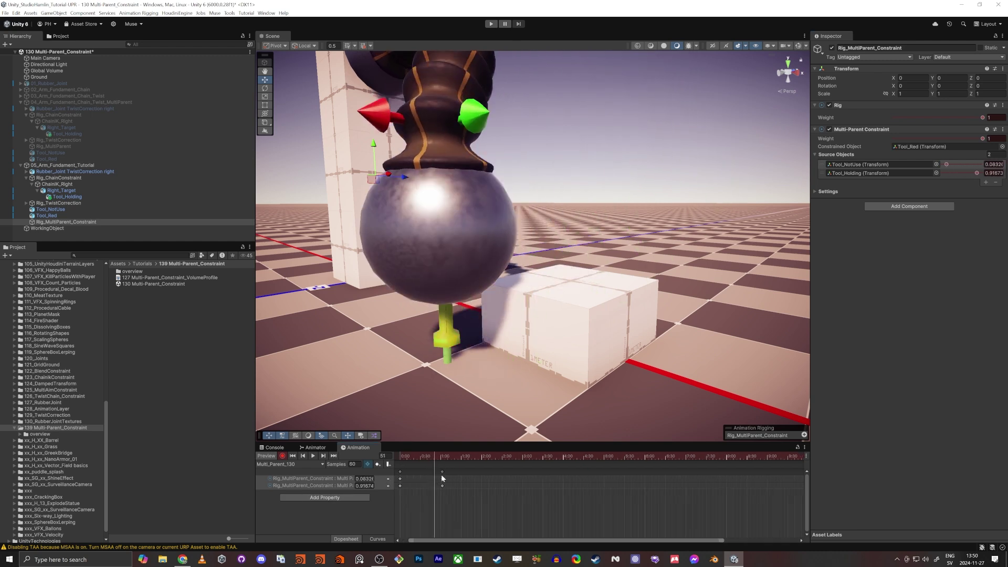
scroll(427, 478, up, 3)
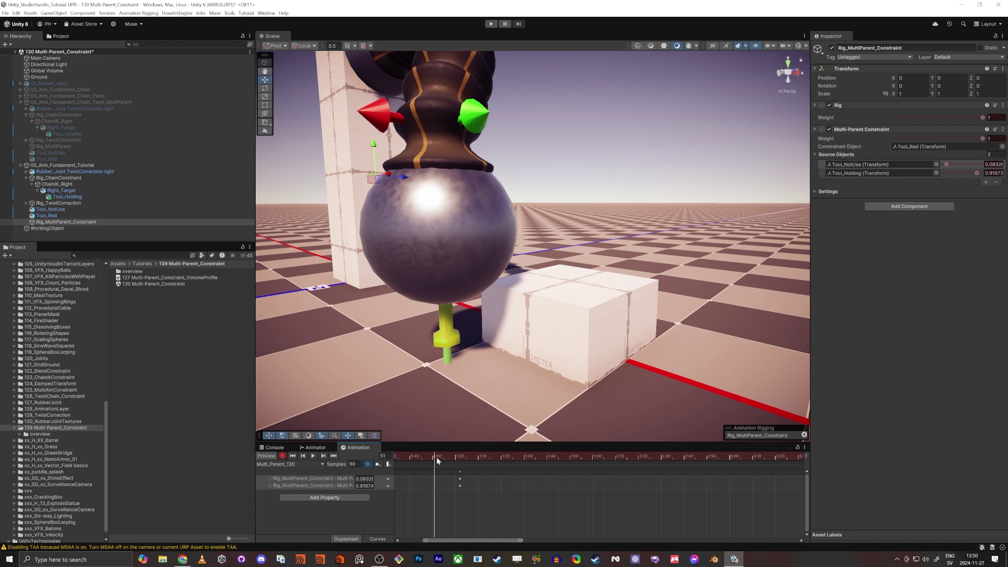
drag(436, 457, 453, 460)
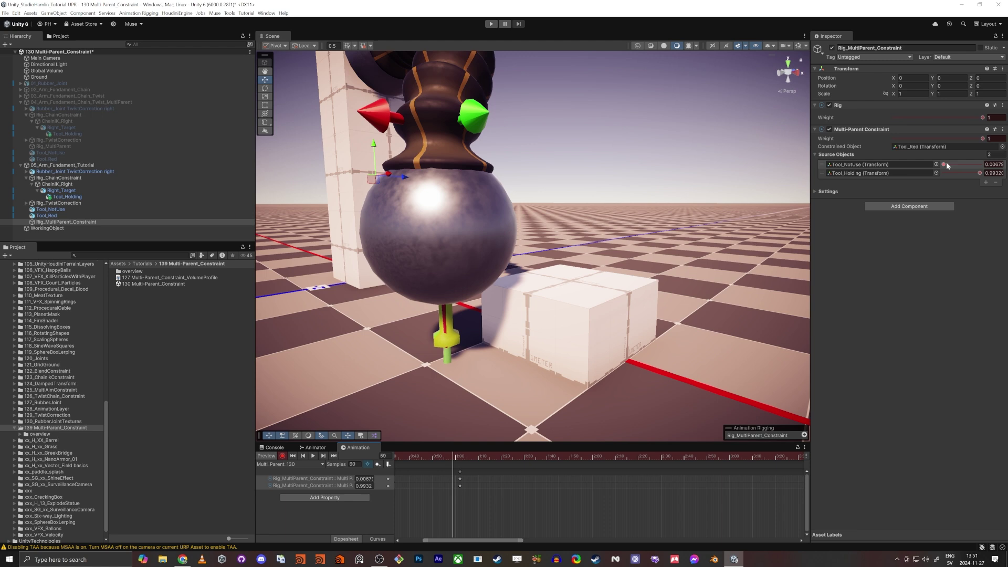
mouse_move(943, 165)
mouse_down()
mouse_move(978, 165)
mouse_move(933, 176)
mouse_up()
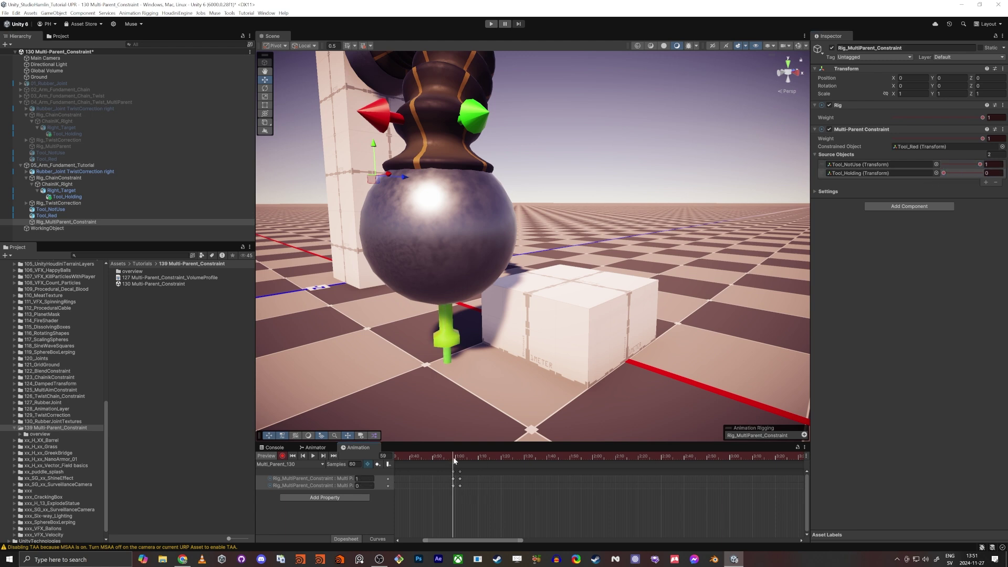
Scrub through the pickup and examine how Tool_Red follows the arm after the weight switch.
drag(455, 460, 325, 456)
scroll(457, 341, down, 5)
scroll(465, 397, down, 3)
drag(411, 454, 727, 453)
middle_drag(645, 296, 524, 349)
scroll(524, 350, down, 5)
scroll(506, 339, up, 4)
right_drag(508, 316, 449, 370)
scroll(452, 372, up, 5)
scroll(619, 493, down, 6)
scroll(619, 494, down, 2)
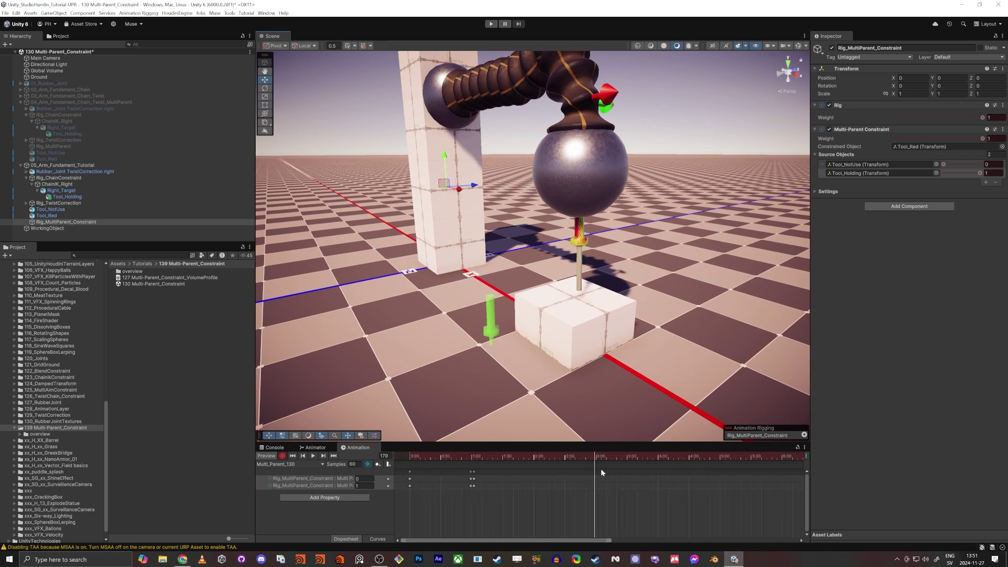
Key the source weights at frame 444, when the arm returns the tool, with Tool_Holding 1 and Tool_NotUse 0.
drag(600, 456, 765, 478)
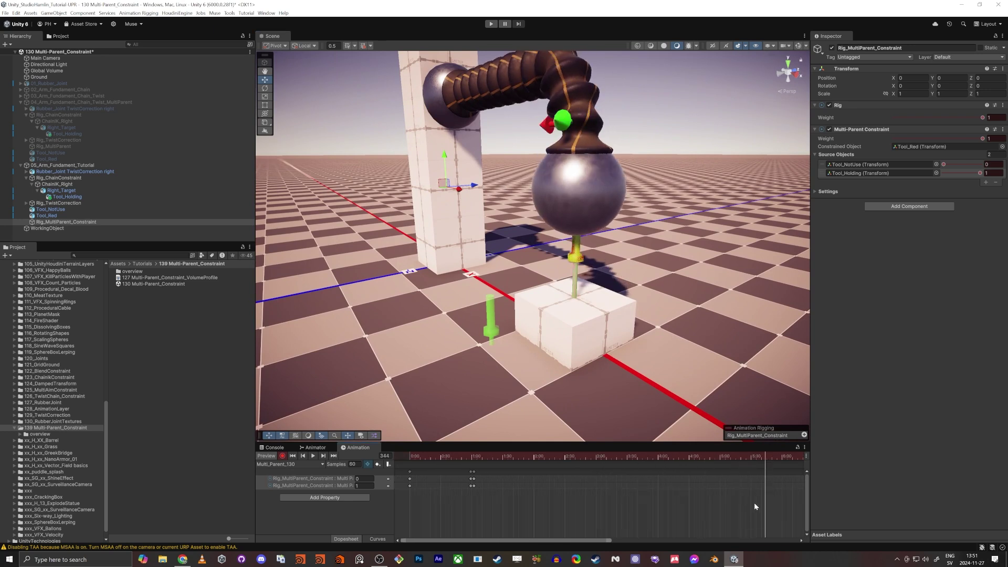
scroll(750, 504, down, 4)
middle_drag(727, 509, 433, 520)
drag(431, 459, 475, 451)
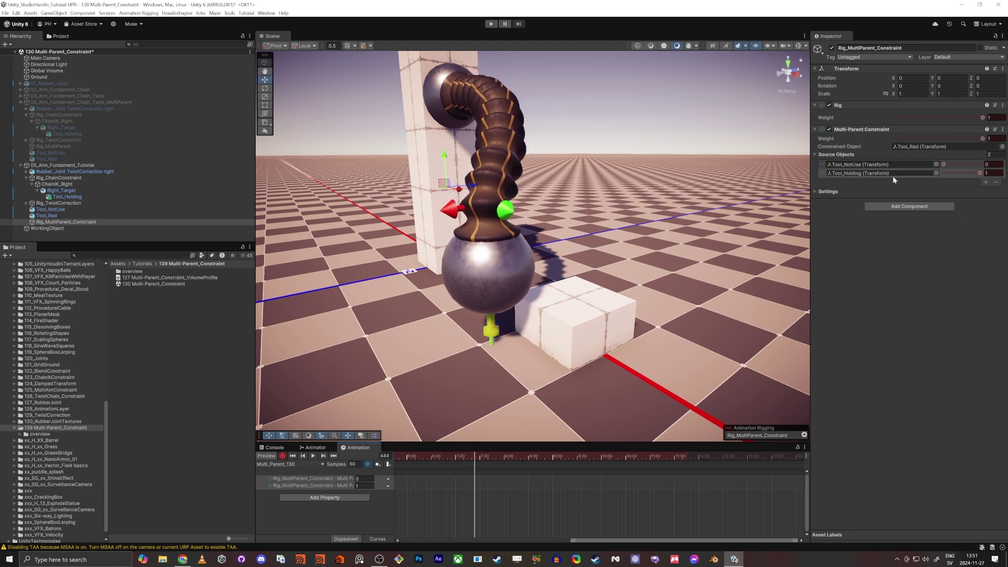
mouse_move(961, 176)
mouse_down()
mouse_move(947, 174)
mouse_move(977, 177)
mouse_up()
scroll(480, 481, up, 2)
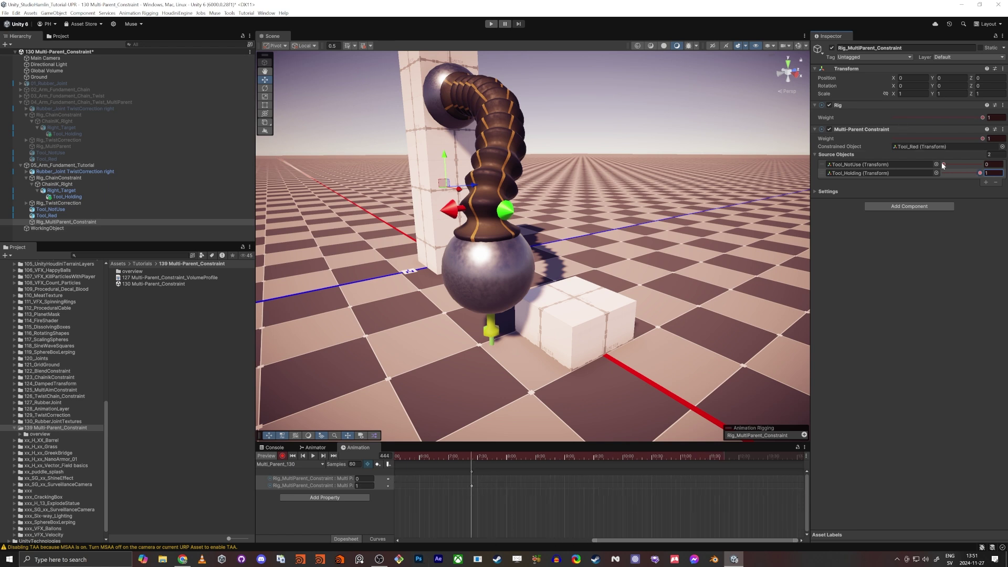
drag(942, 165, 955, 165)
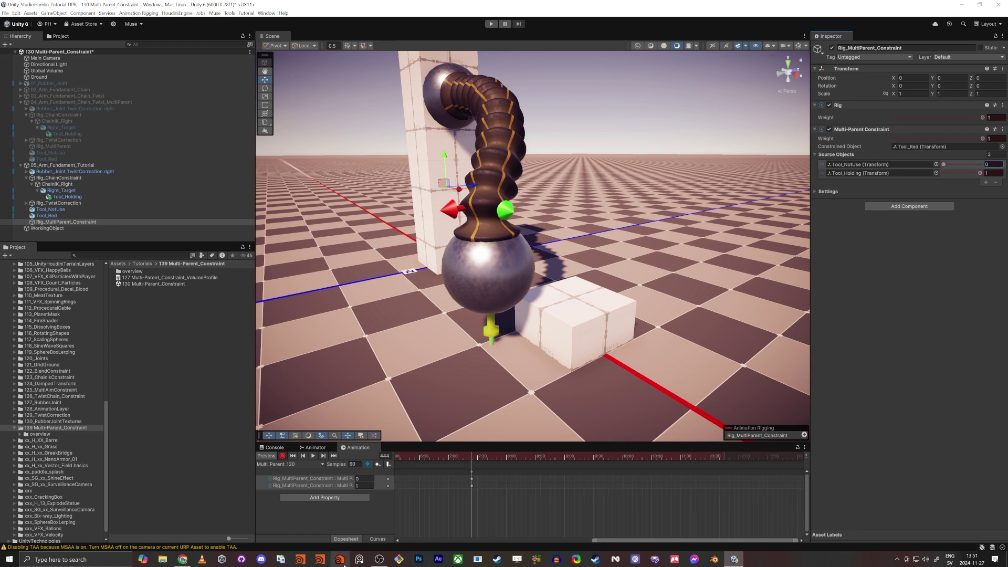
Key the release at frame 447 with Tool_NotUse 1 and Tool_Holding 0, and stop recording keyframes.
drag(473, 456, 475, 459)
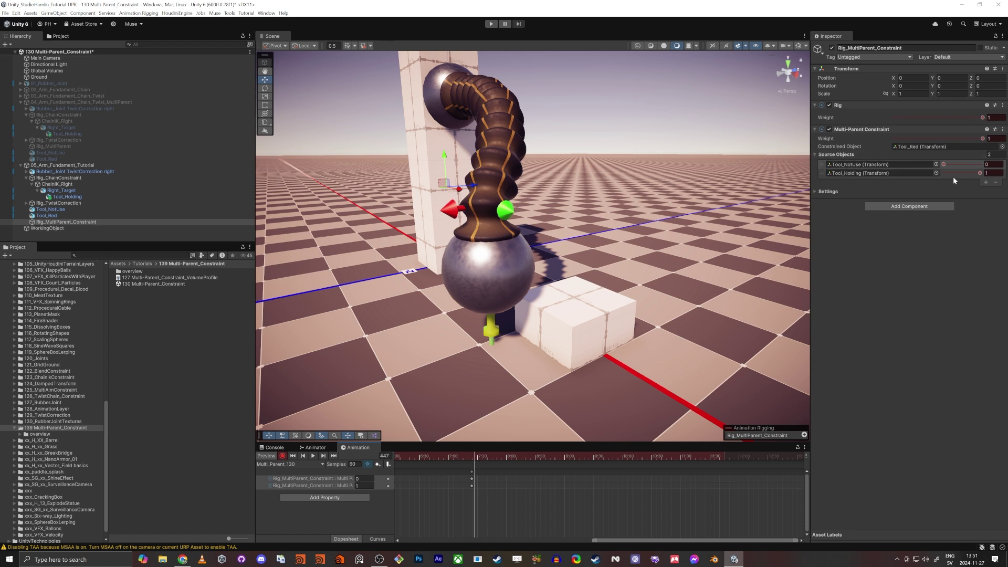
drag(946, 165, 842, 174)
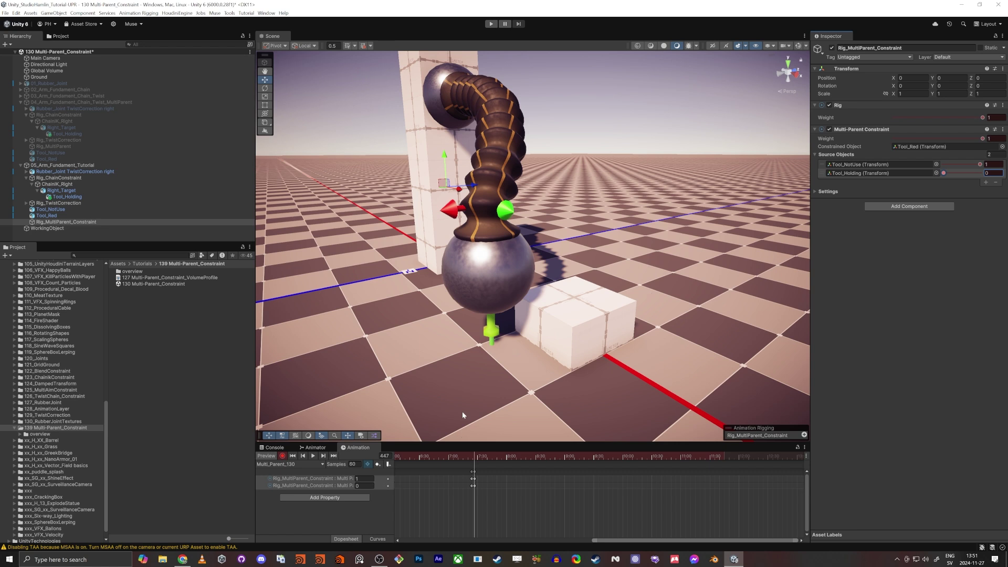
scroll(463, 415, down, 4)
click(283, 456)
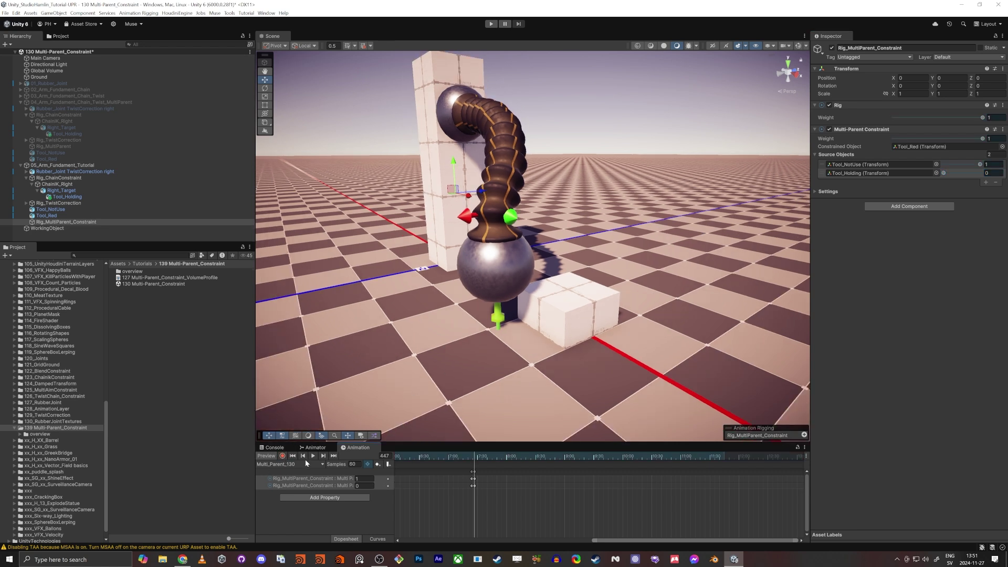
Preview the Multi_Parent_130 animation, run the scene briefly in Play mode and exit it.
click(313, 455)
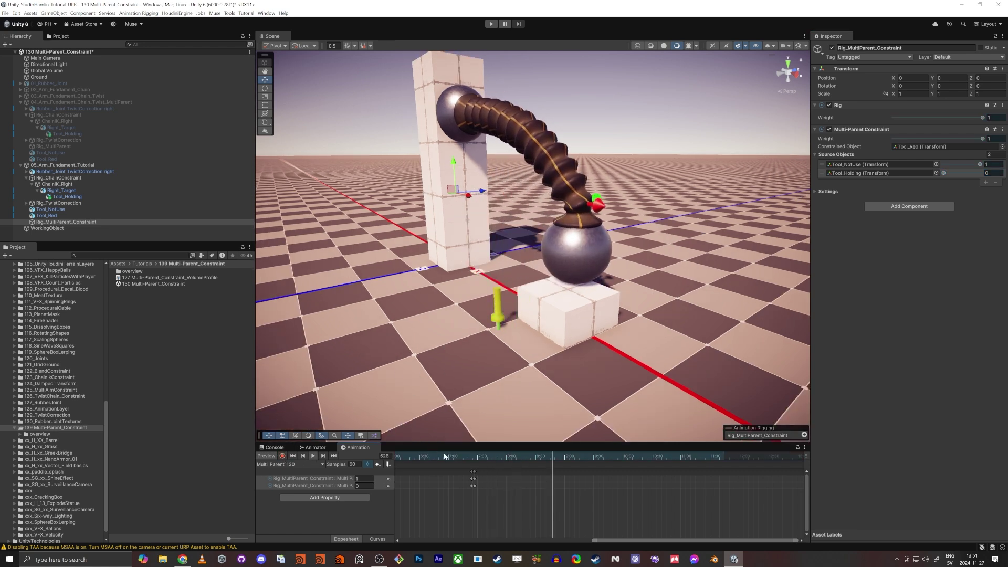
click(491, 25)
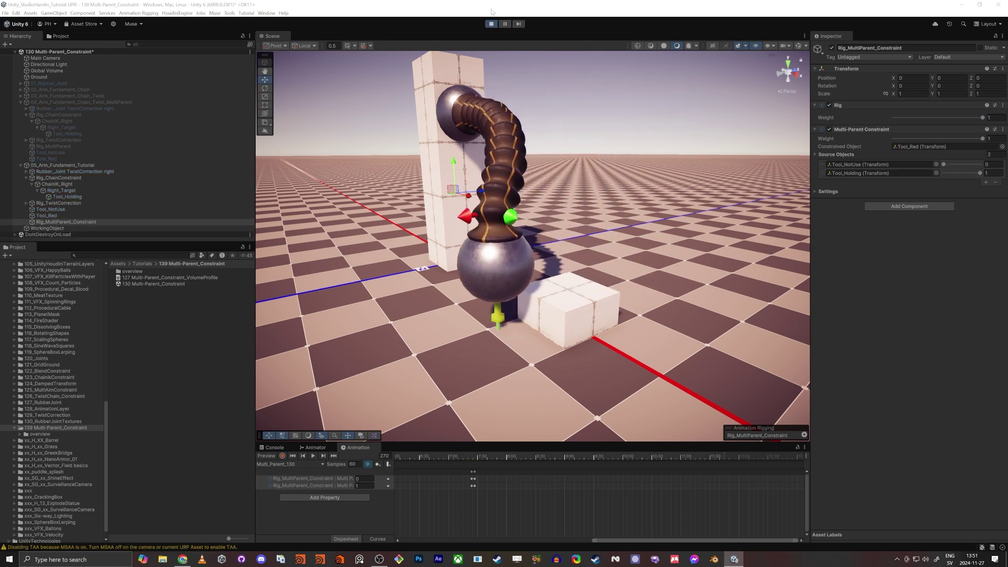
click(491, 24)
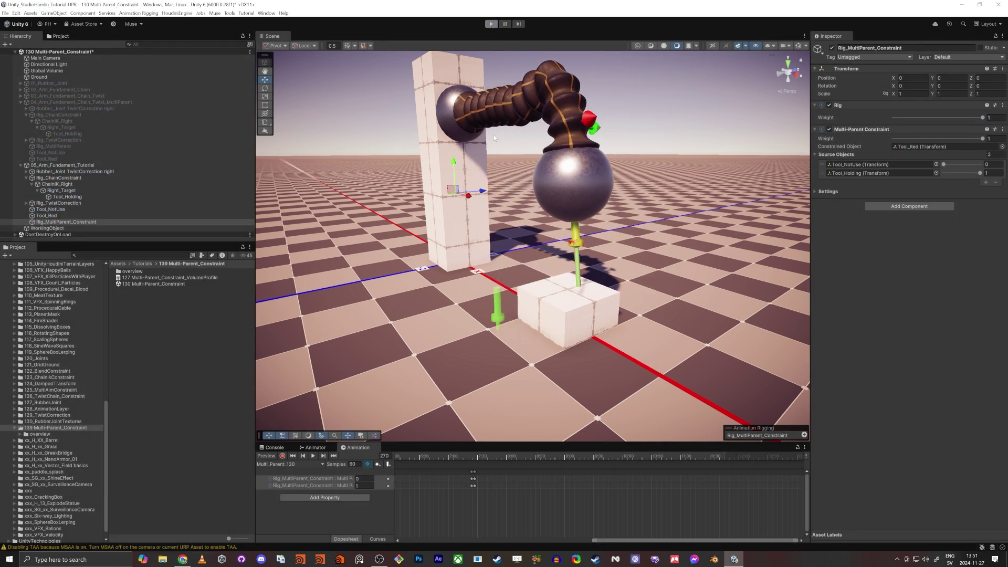
Select Tool_Holding, Tool_NotUse and Right_Target together and disable their Mesh Renderers.
click(626, 230)
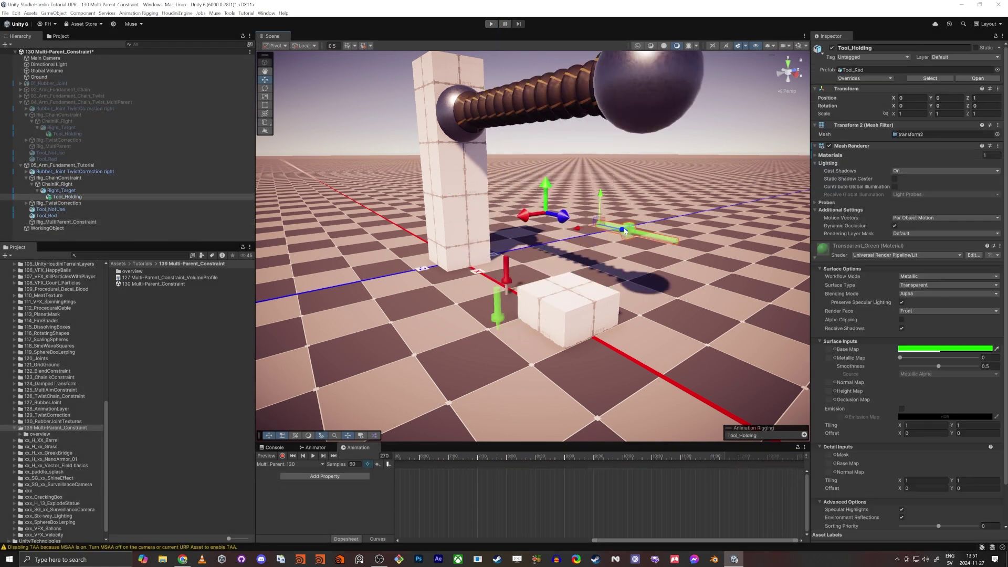
shift+click(498, 313)
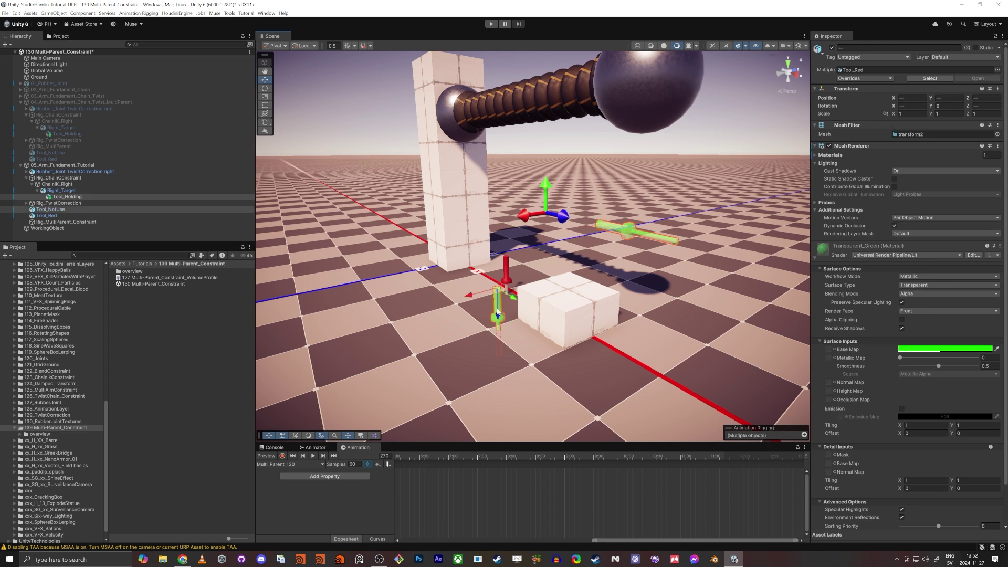
shift+click(544, 192)
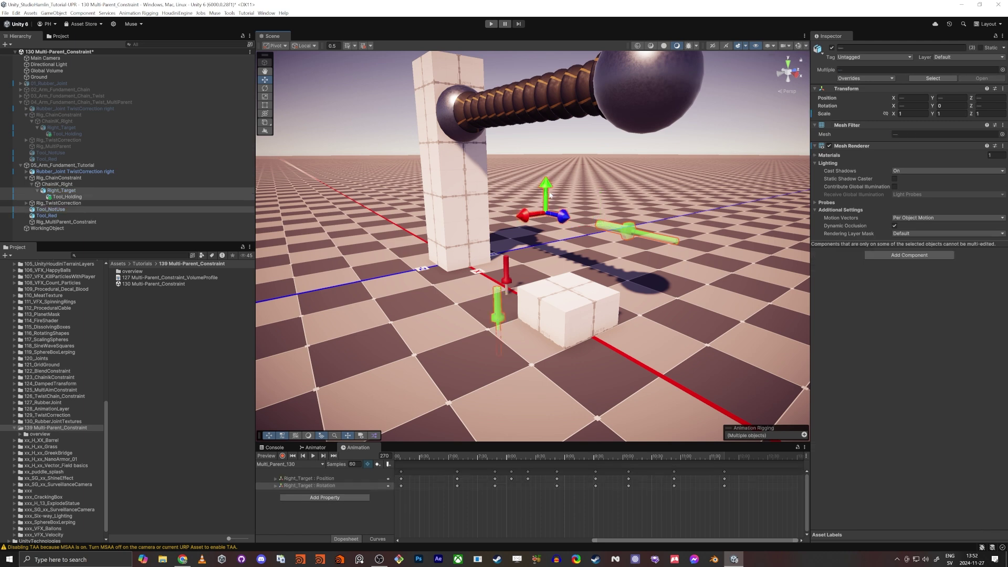
click(829, 146)
click(364, 127)
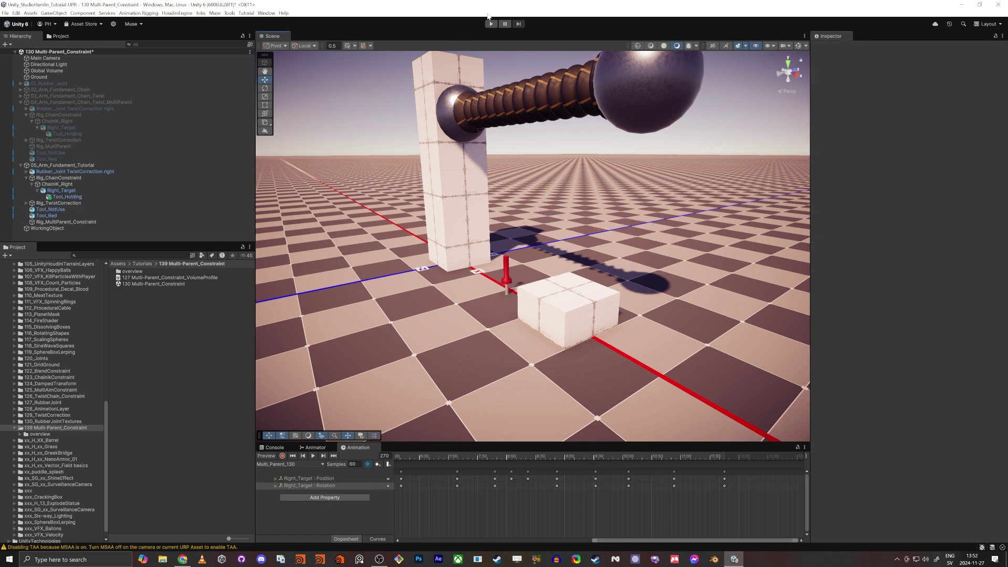
Enter Play mode and record a Right_Target rotation keyframe of about 55.1, 77.8, 25.7 at frame 398.
click(491, 24)
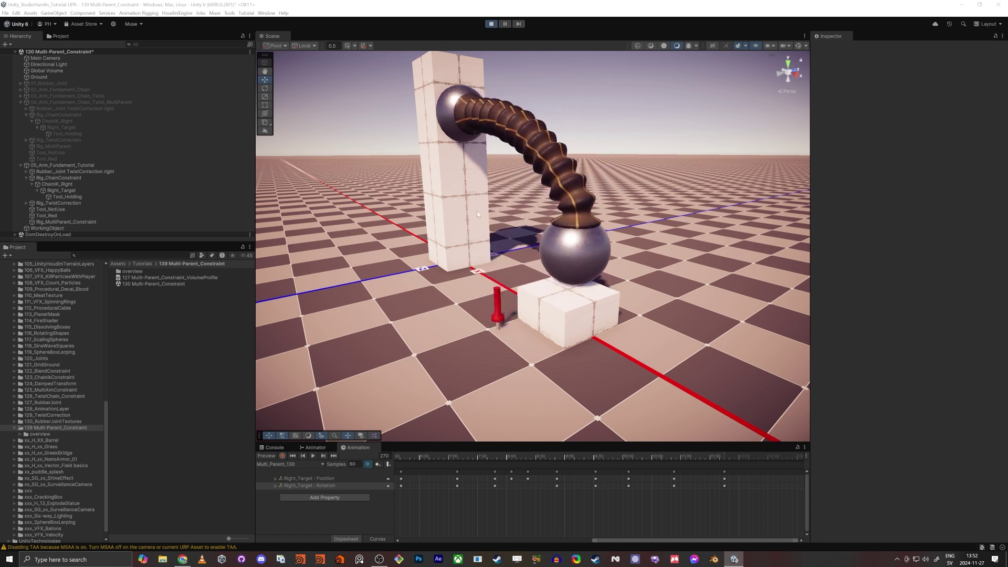
mouse_move(438, 464)
mouse_down()
mouse_move(696, 460)
mouse_move(427, 460)
mouse_up()
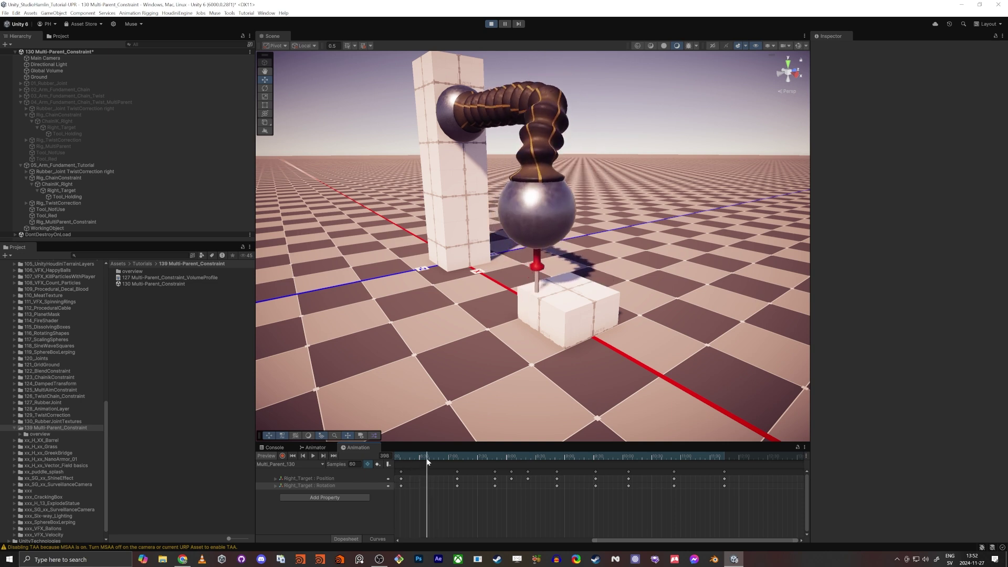
click(282, 456)
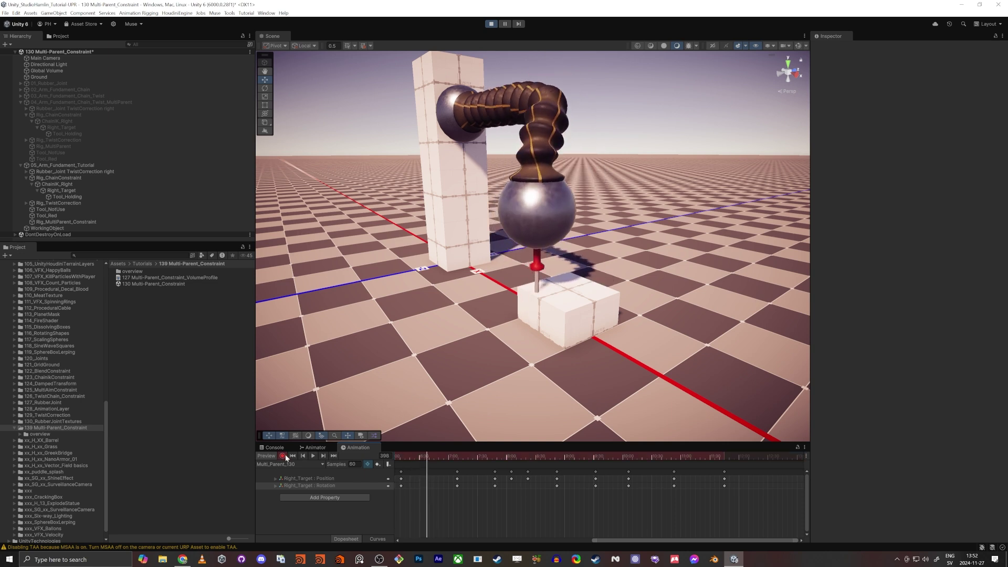
click(56, 190)
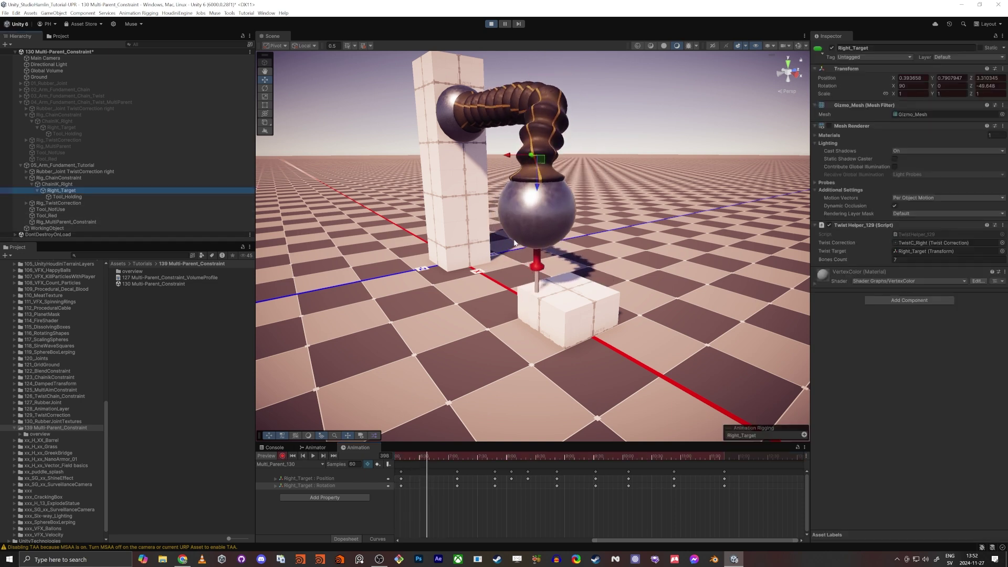
key(e)
drag(532, 153, 514, 142)
drag(522, 186, 530, 150)
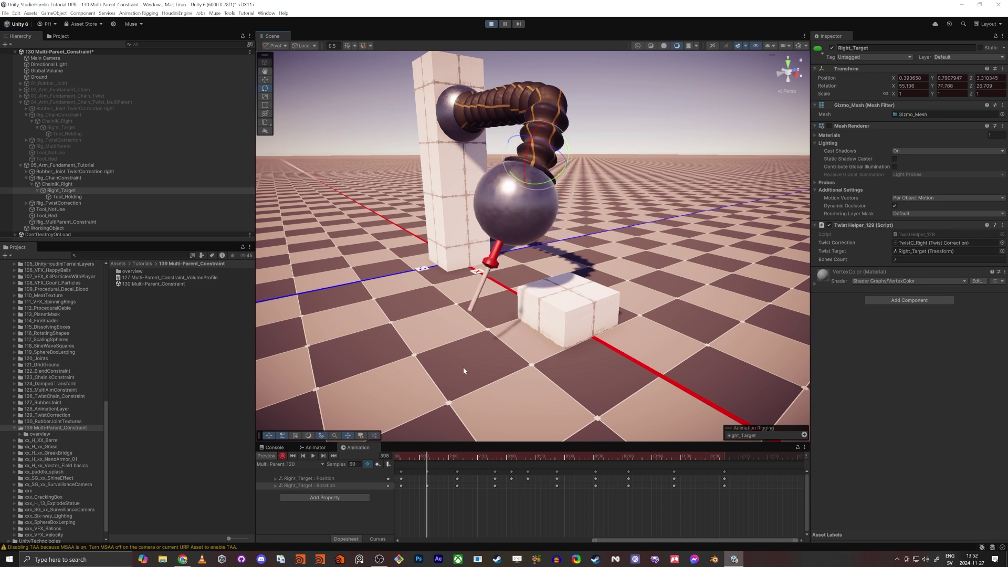
Paste Right_Target's tool-return pose as a keyframe at frame 416 and raise its Y position to 0.604.
drag(426, 456, 452, 508)
mouse_move(448, 467)
mouse_down()
mouse_move(445, 455)
mouse_move(455, 458)
mouse_move(455, 478)
mouse_move(443, 458)
mouse_up()
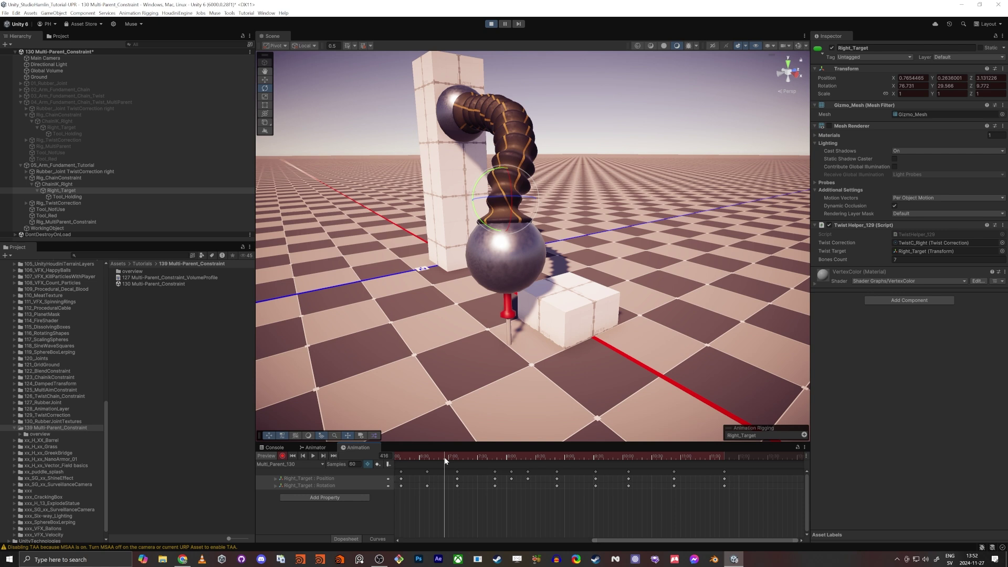
key(ctrl+v)
key(w)
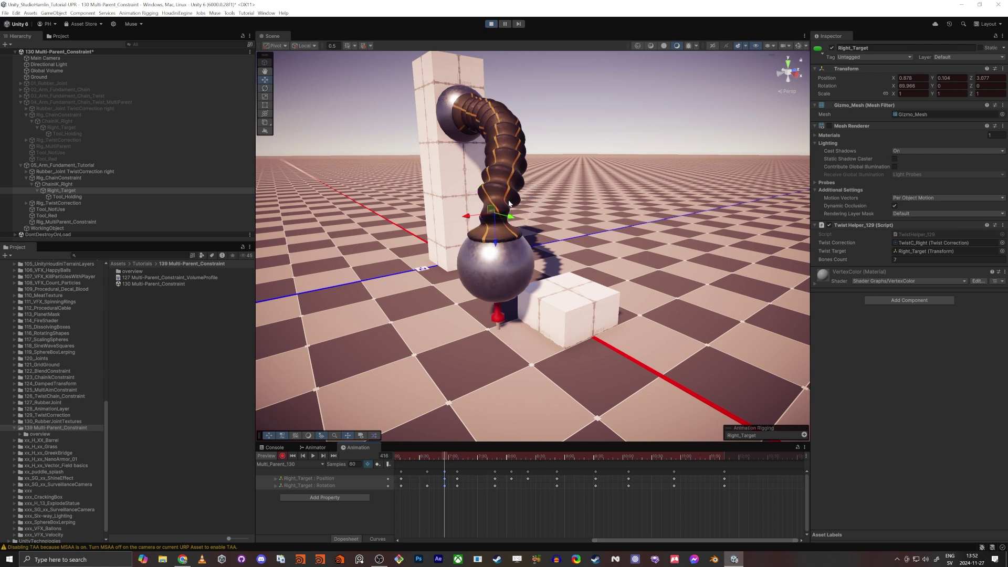
drag(495, 240, 494, 197)
Scrub around Right_Target's new keyframes and play the animation from the start to check the motion.
scroll(446, 492, down, 5)
middle_drag(464, 495, 523, 499)
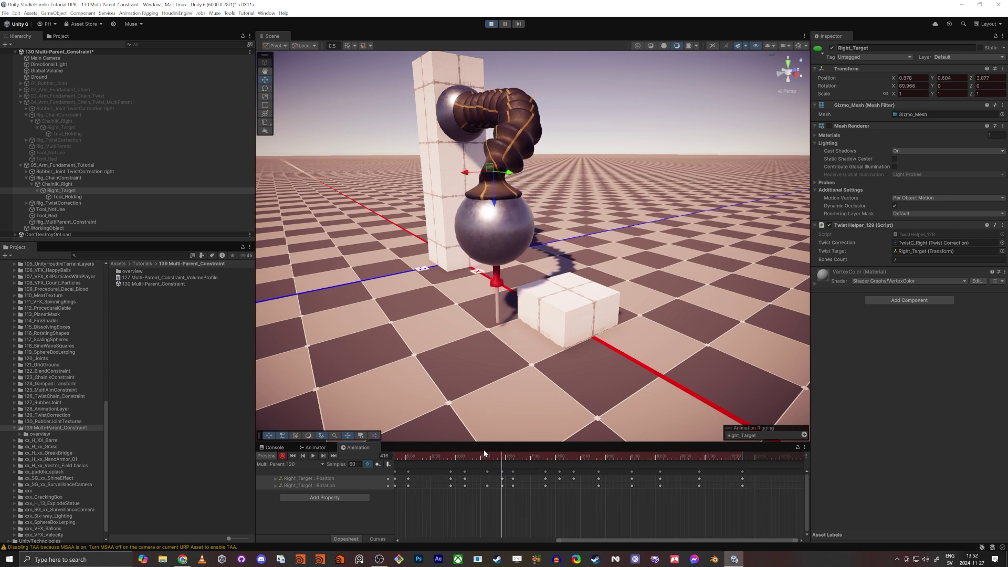
drag(465, 456, 517, 457)
click(292, 456)
click(313, 456)
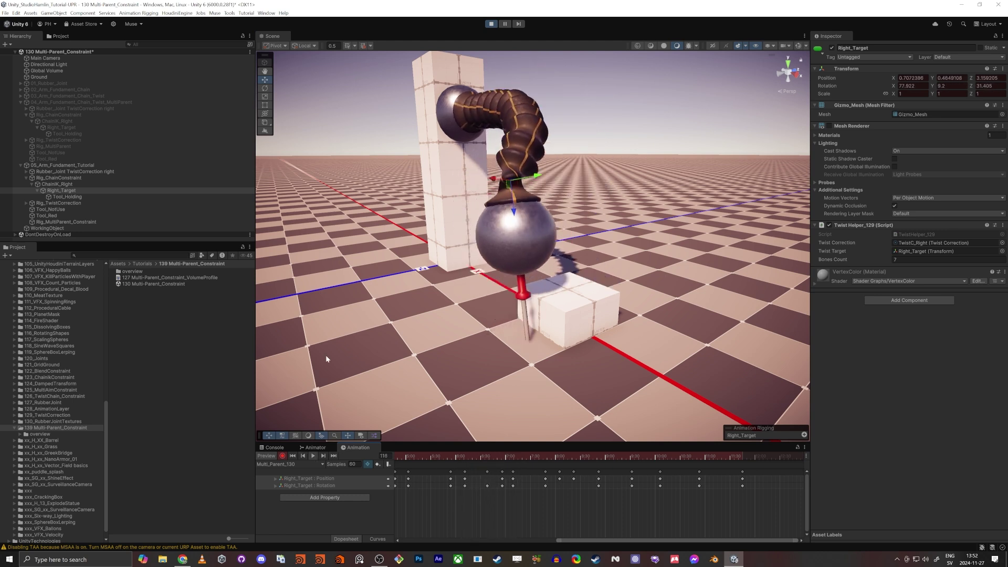